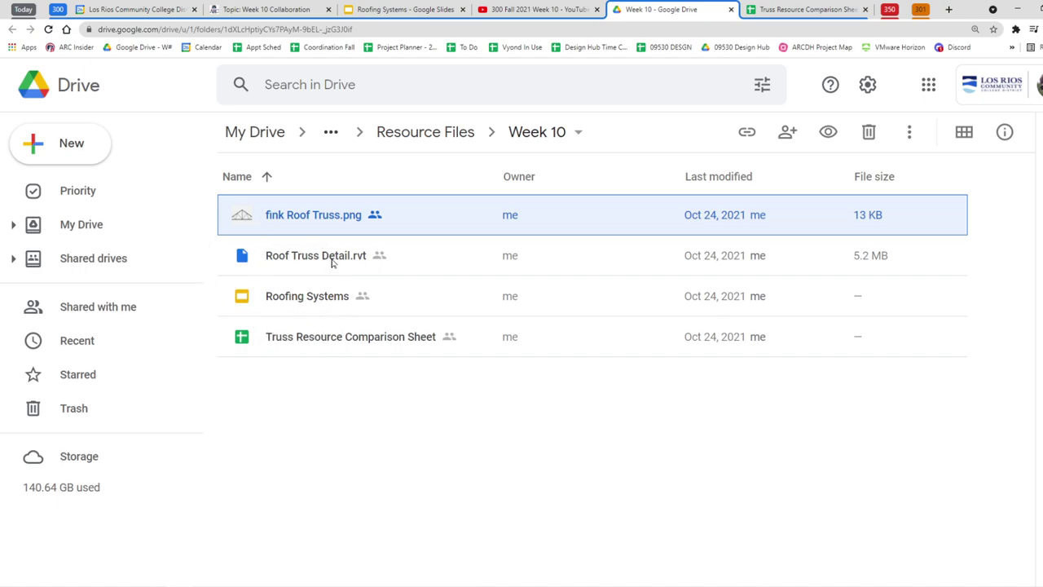
- Review the Week 10 calendar event, marking the 'None This Week' and Collaboration Exercise lines
{"action": "left_click", "coordinate": [151, 10]}
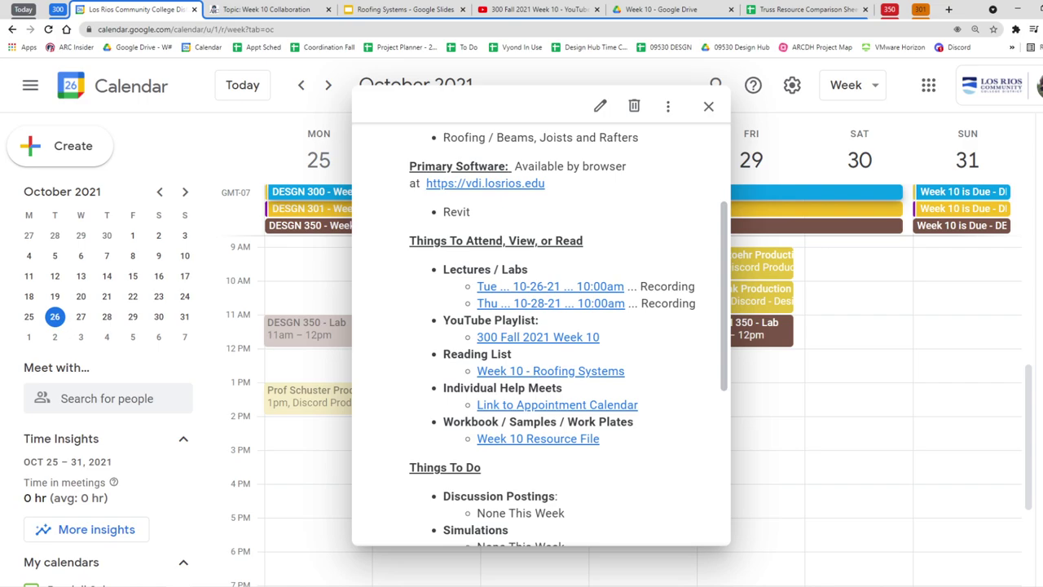
{"action": "scroll", "coordinate": [561, 366], "scroll_direction": "down", "scroll_amount": 5}
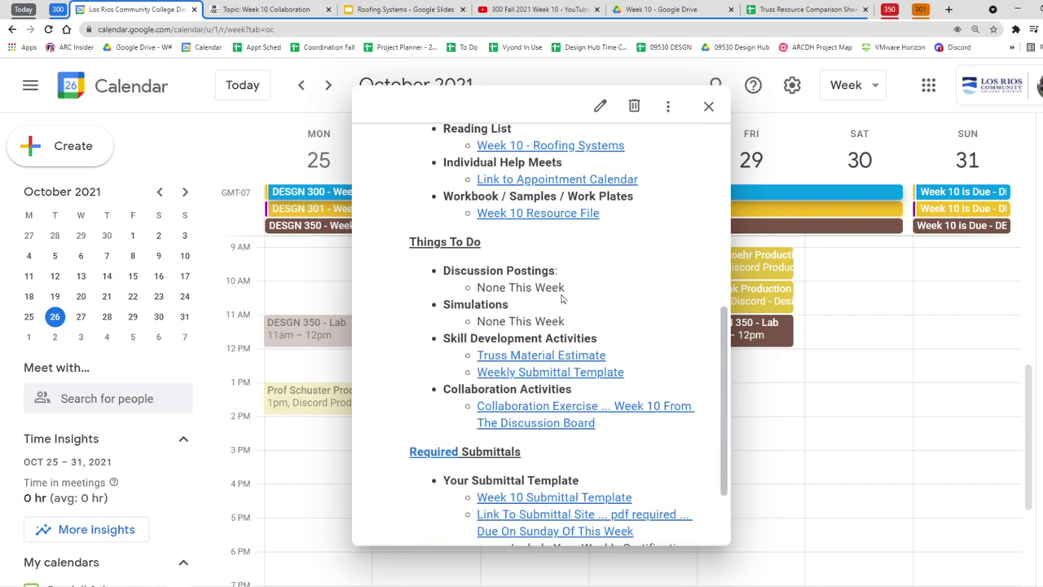
{"action": "left_click_drag", "start_coordinate": [567, 292], "coordinate": [477, 288]}
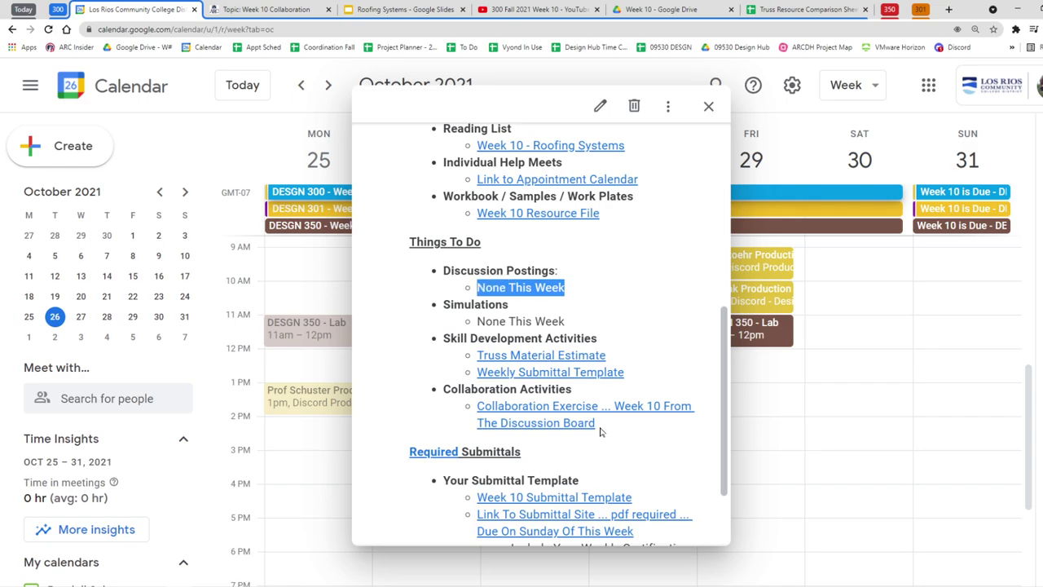
{"action": "left_click_drag", "start_coordinate": [599, 430], "coordinate": [476, 409]}
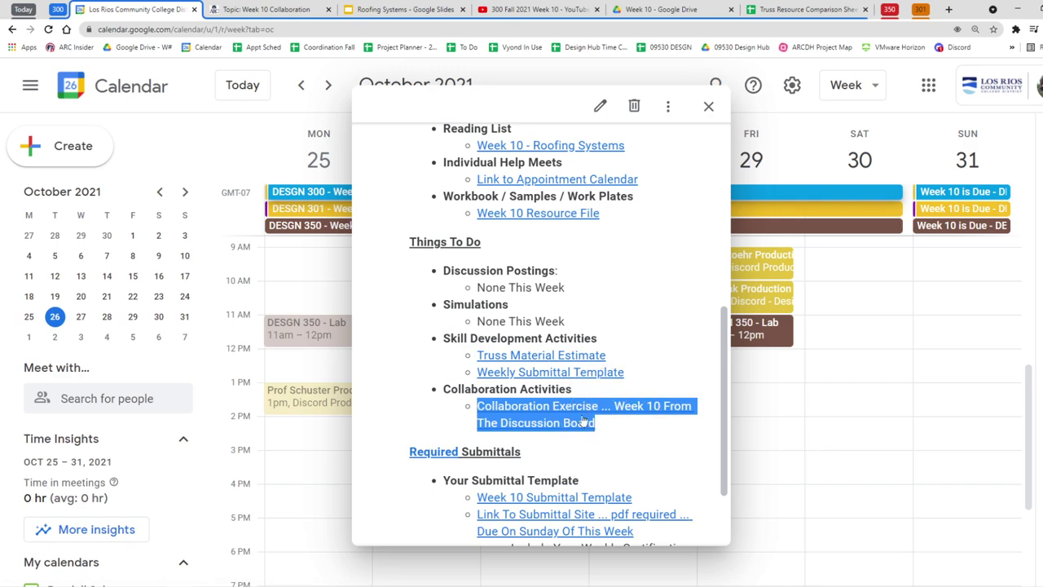
- Read the Week 10 Collaboration discussion, then bring up the Truss Resource Comparison Sheet
{"action": "left_click", "coordinate": [285, 10]}
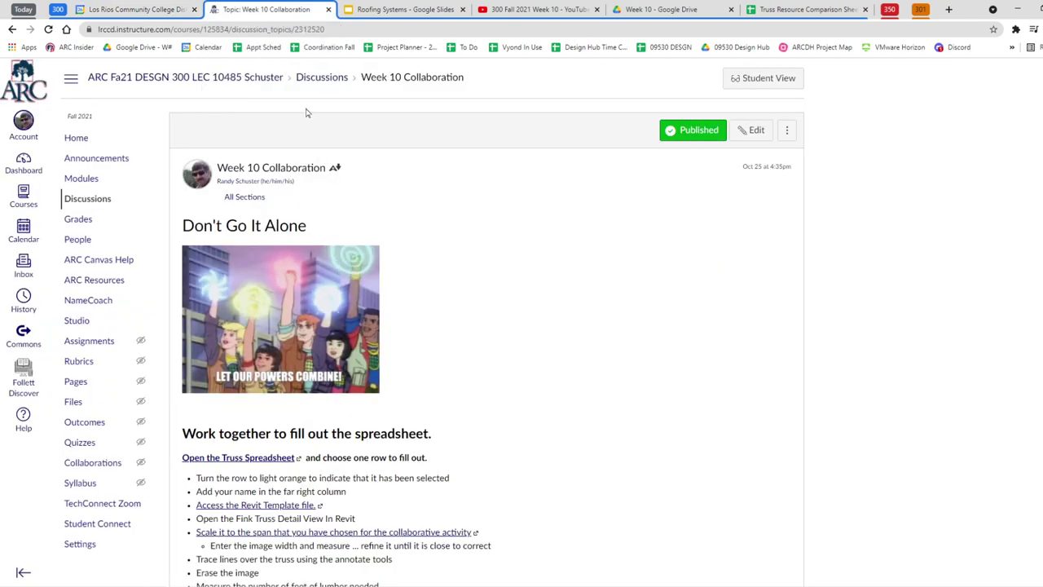
{"action": "scroll", "coordinate": [603, 362], "scroll_direction": "down", "scroll_amount": 3}
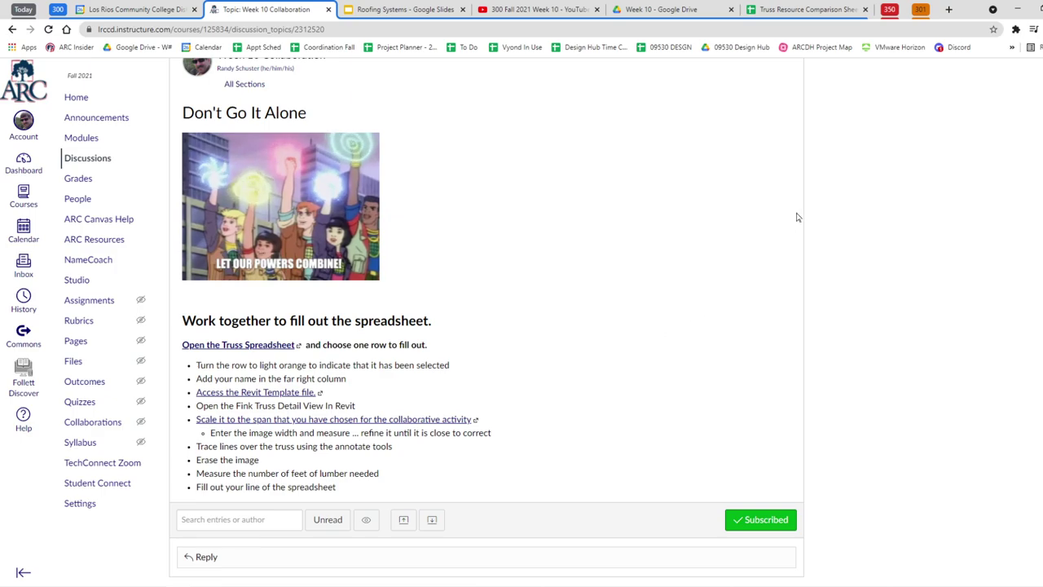
{"action": "left_click", "coordinate": [807, 10]}
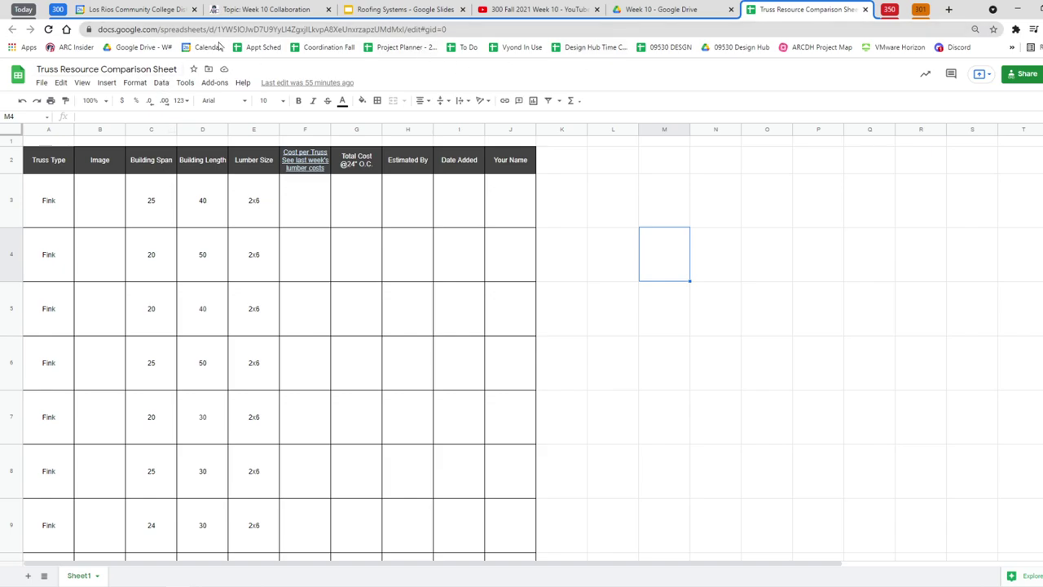
- Shade the Fink row A3:J3 (25 span, 40 length, 2x6) light orange
{"action": "left_click", "coordinate": [273, 9]}
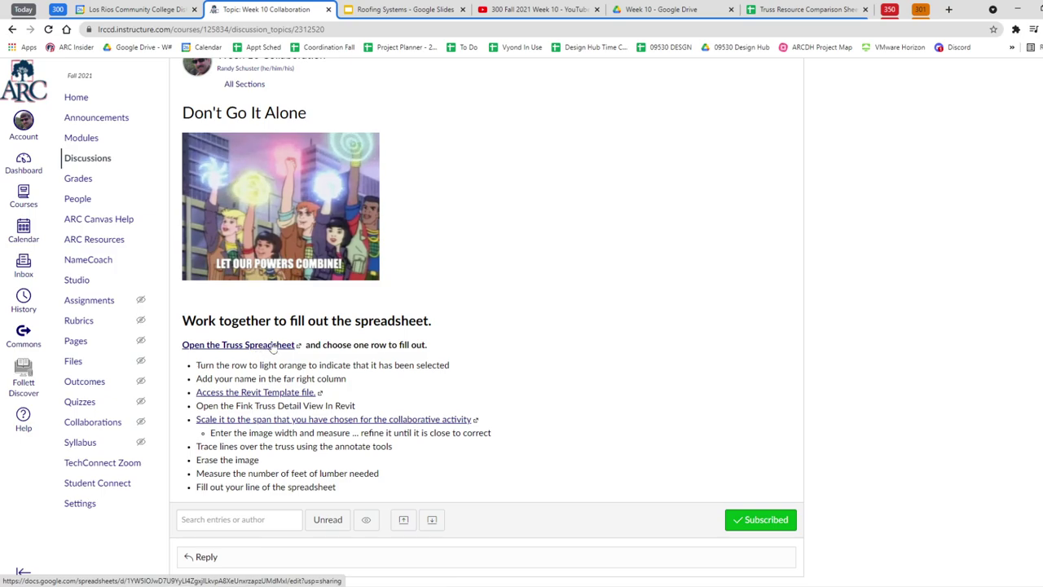
{"action": "left_click", "coordinate": [797, 8]}
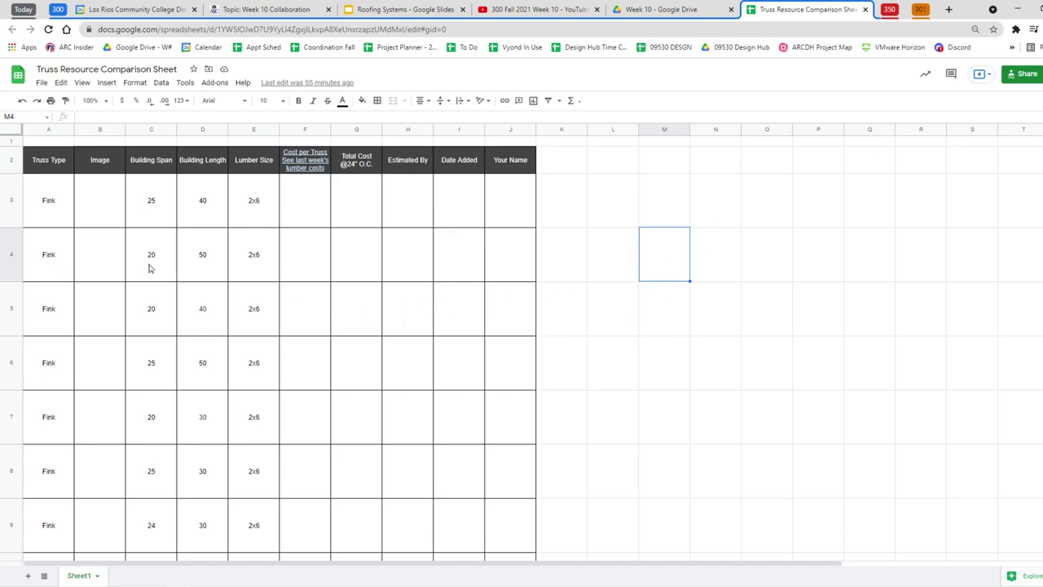
{"action": "left_click_drag", "start_coordinate": [33, 209], "coordinate": [496, 207]}
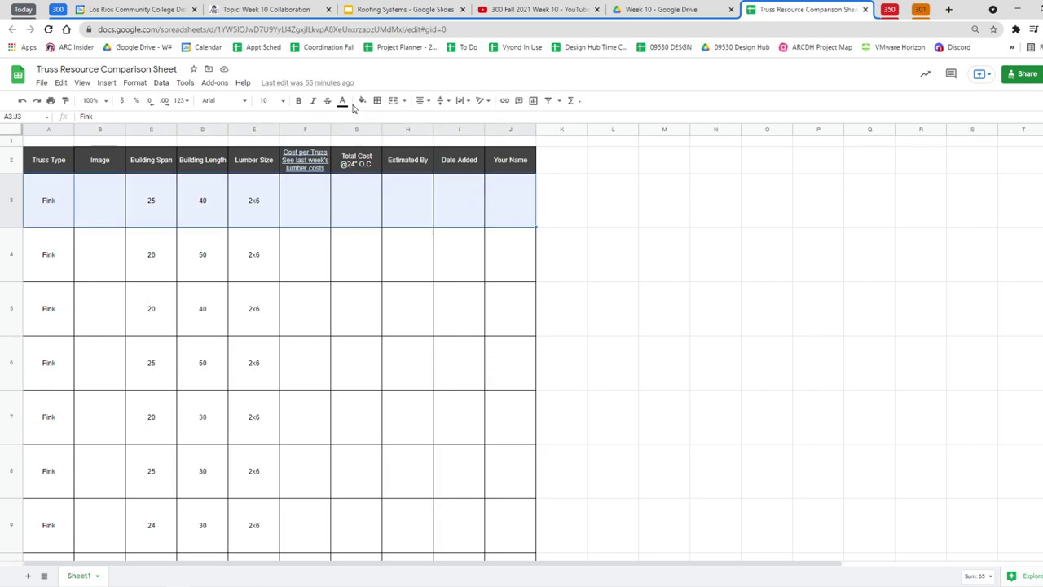
{"action": "left_click", "coordinate": [361, 100]}
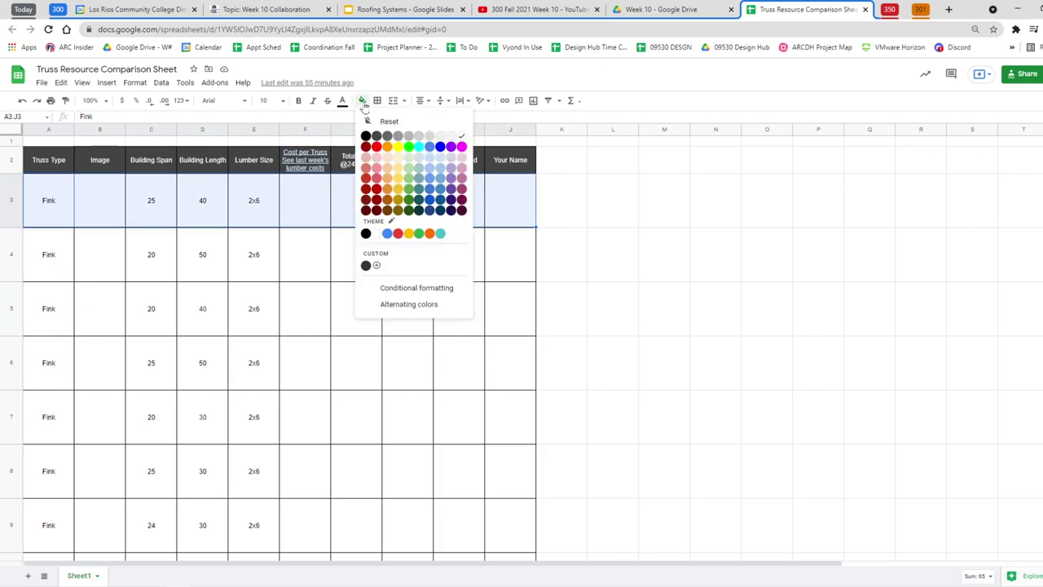
{"action": "left_click", "coordinate": [388, 157]}
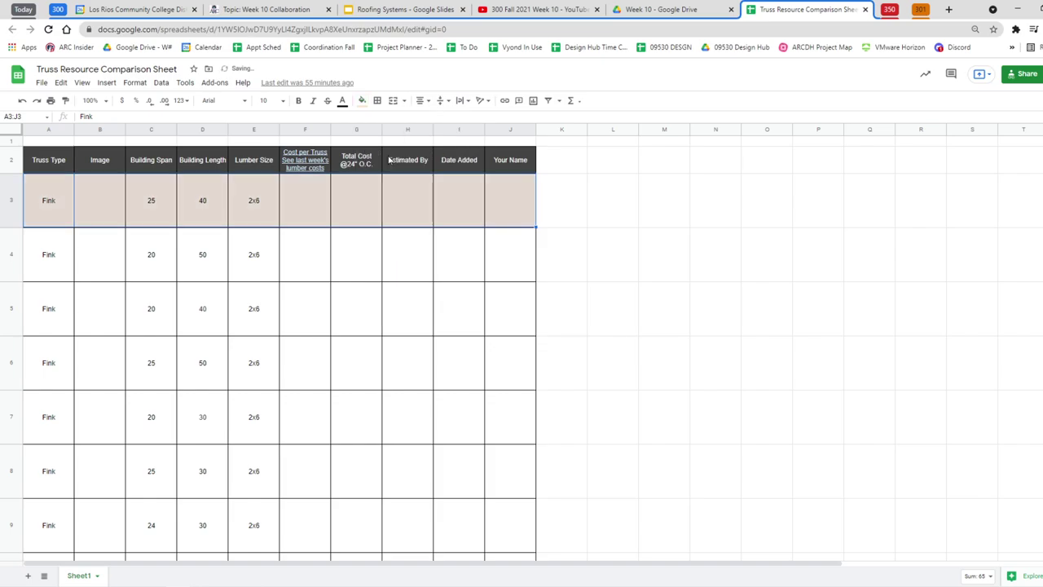
- Enter your name in the Your Name cell J3
{"action": "left_click", "coordinate": [516, 200]}
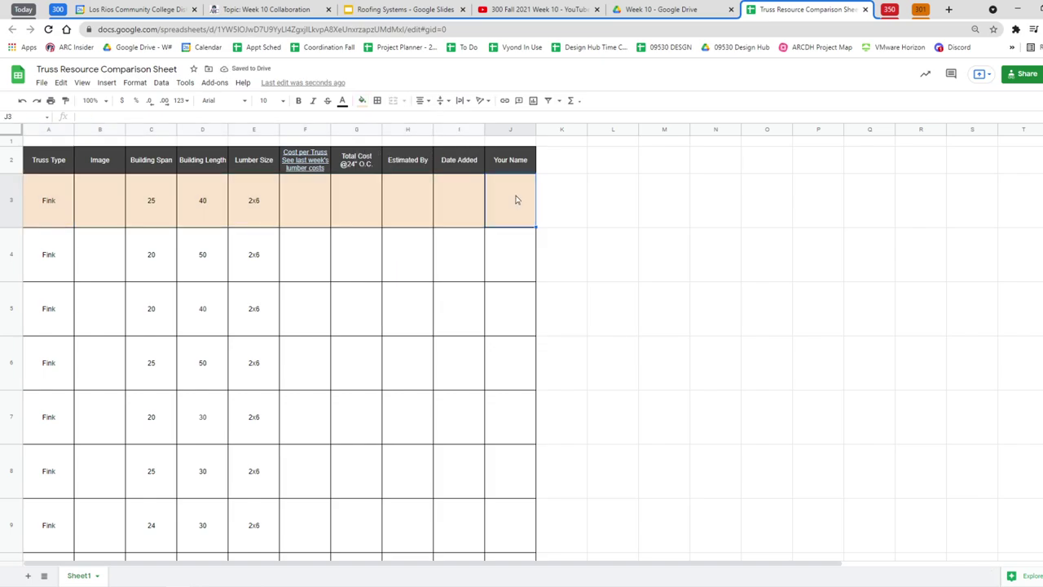
{"action": "type", "text": "Randy Schuster"}
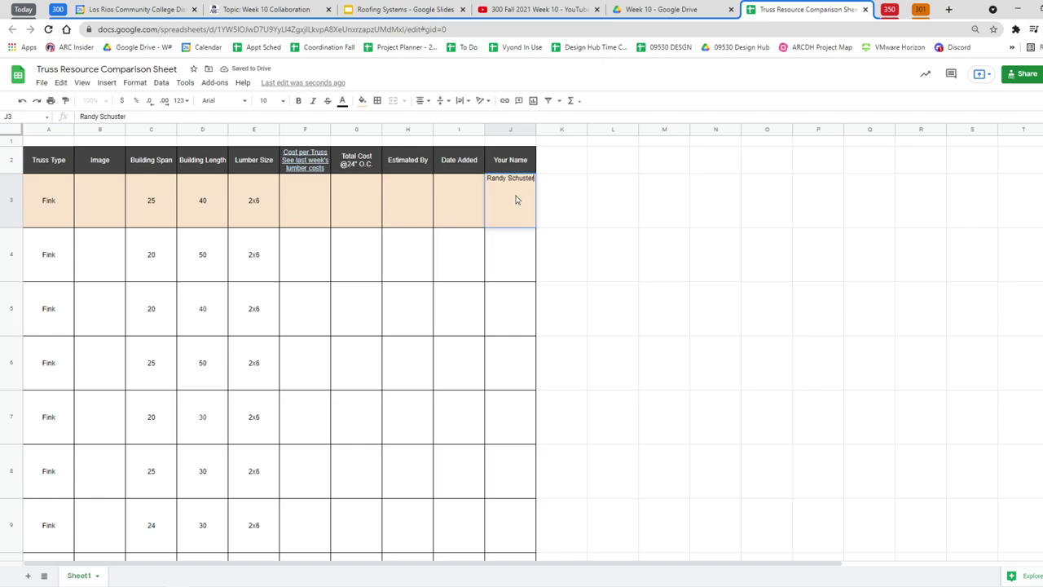
{"action": "key", "text": "Return"}
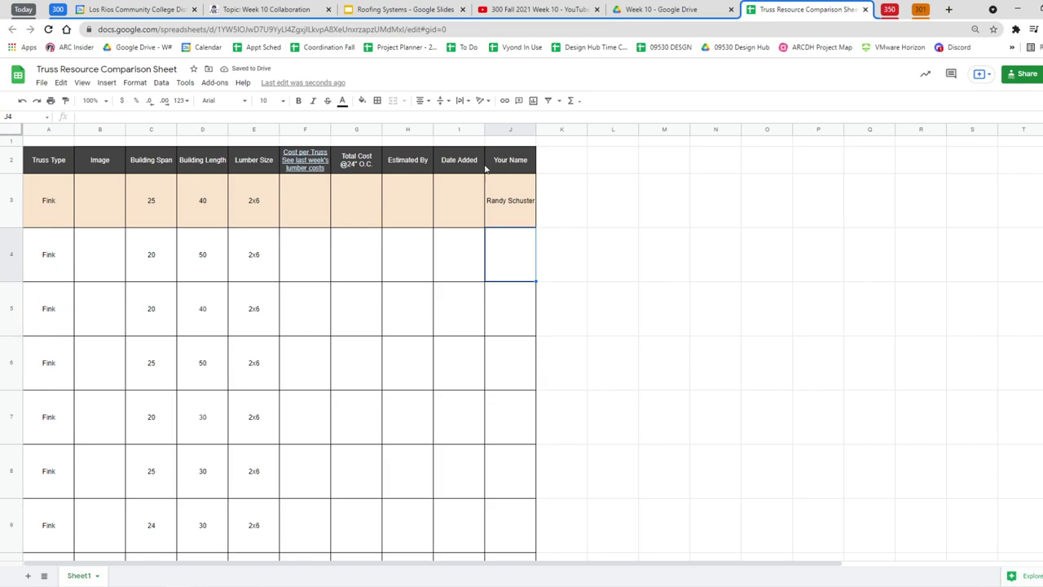
- Look over the claimed Fink row's values, then return to the Week 10 calendar event
{"action": "left_click", "coordinate": [460, 102]}
{"action": "left_click", "coordinate": [460, 105]}
{"action": "left_click", "coordinate": [482, 101]}
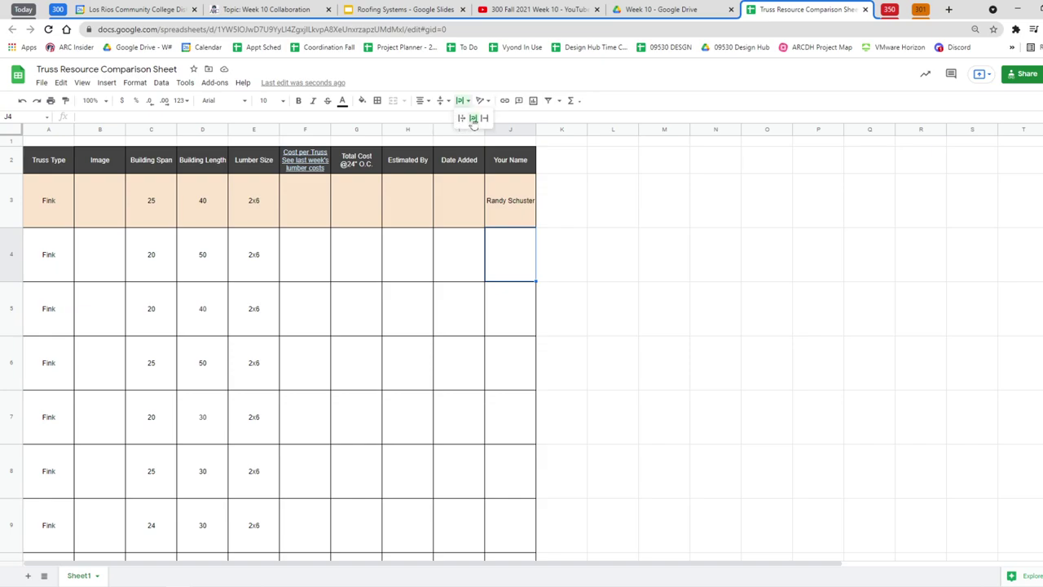
{"action": "left_click", "coordinate": [667, 212]}
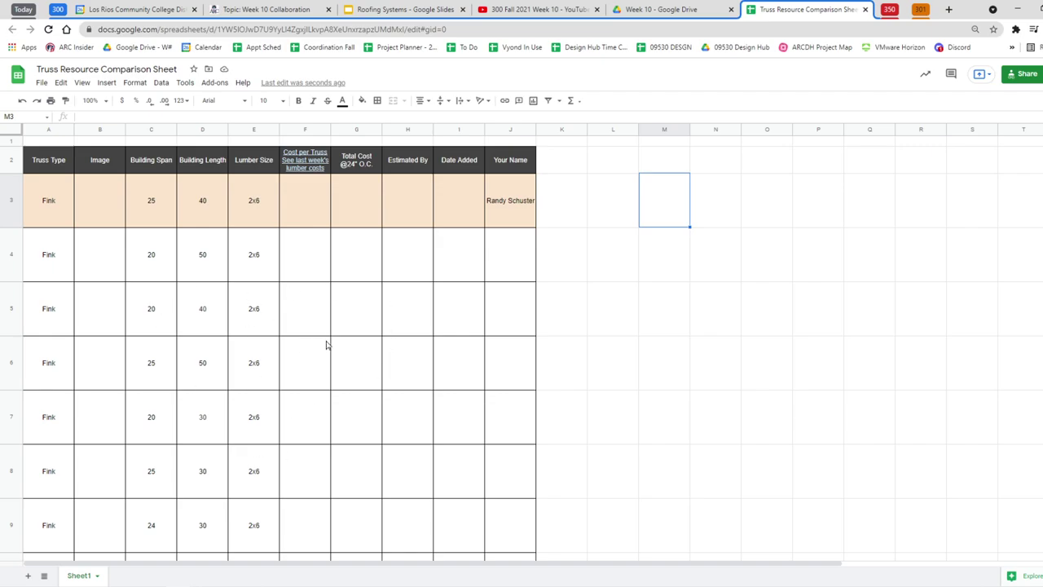
{"action": "left_click", "coordinate": [730, 333]}
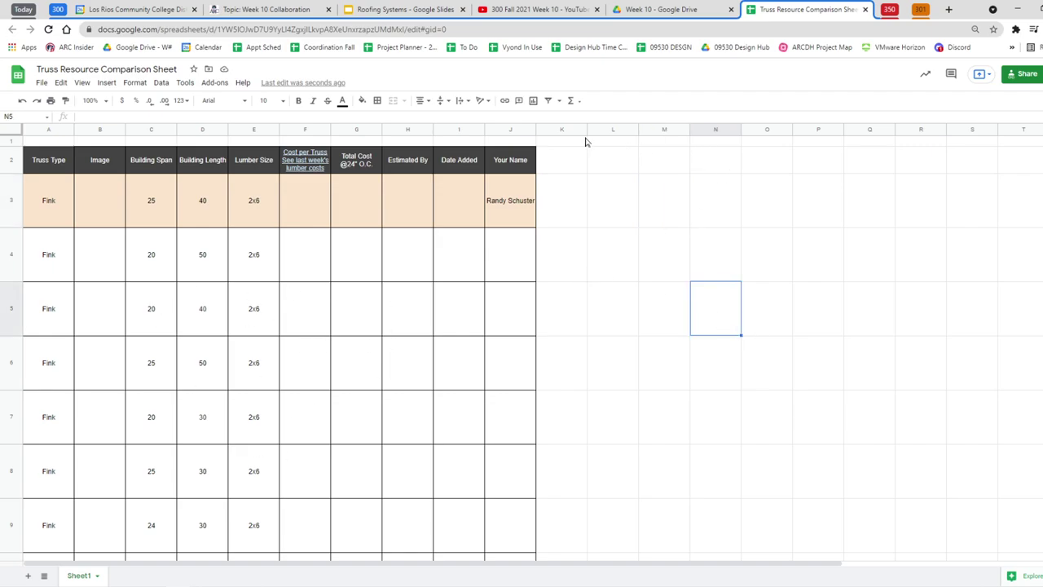
{"action": "key", "text": "ctrl"}
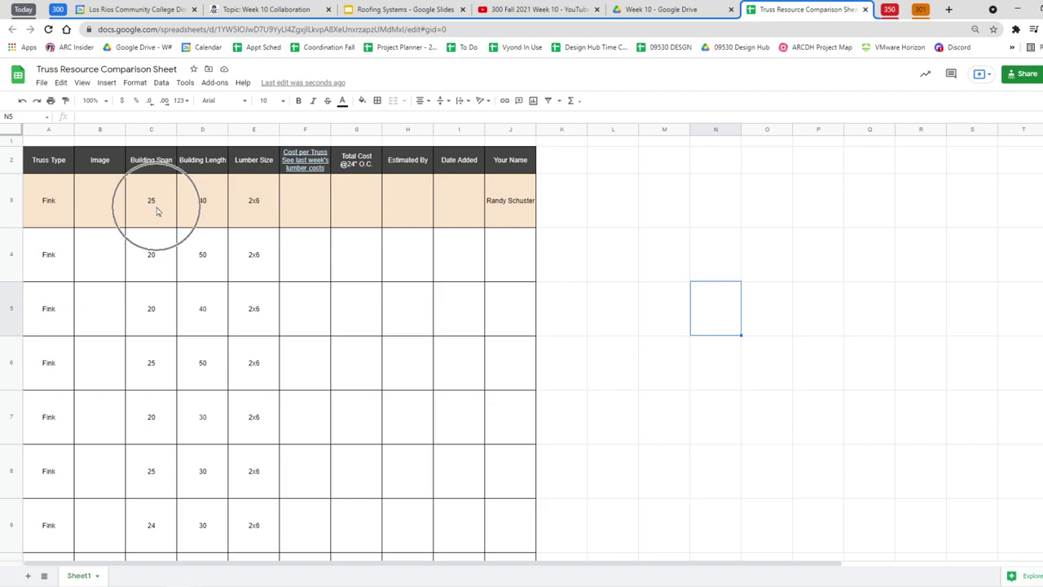
{"action": "key", "text": "ctrl"}
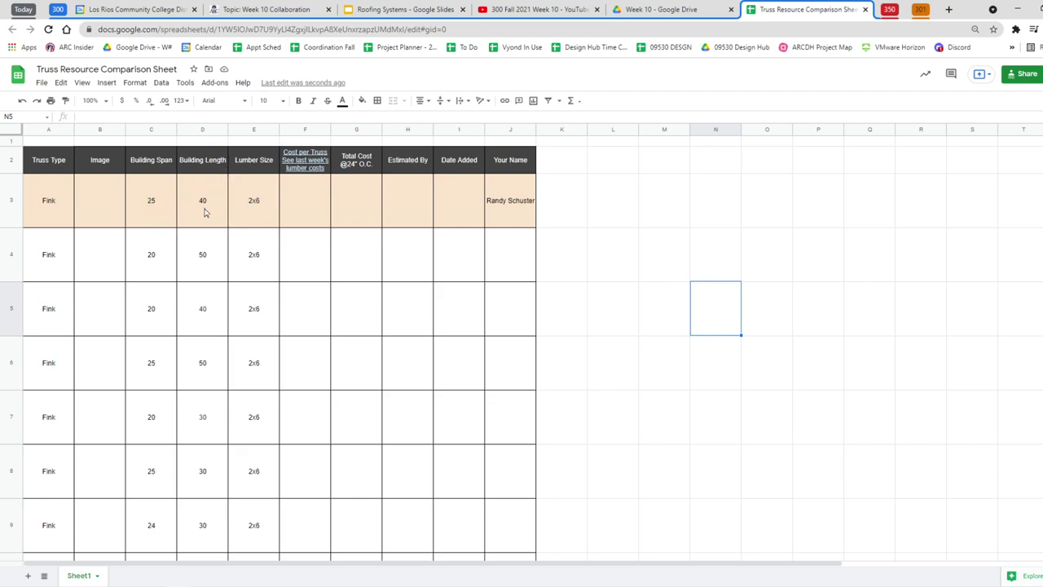
{"action": "key", "text": "ctrl"}
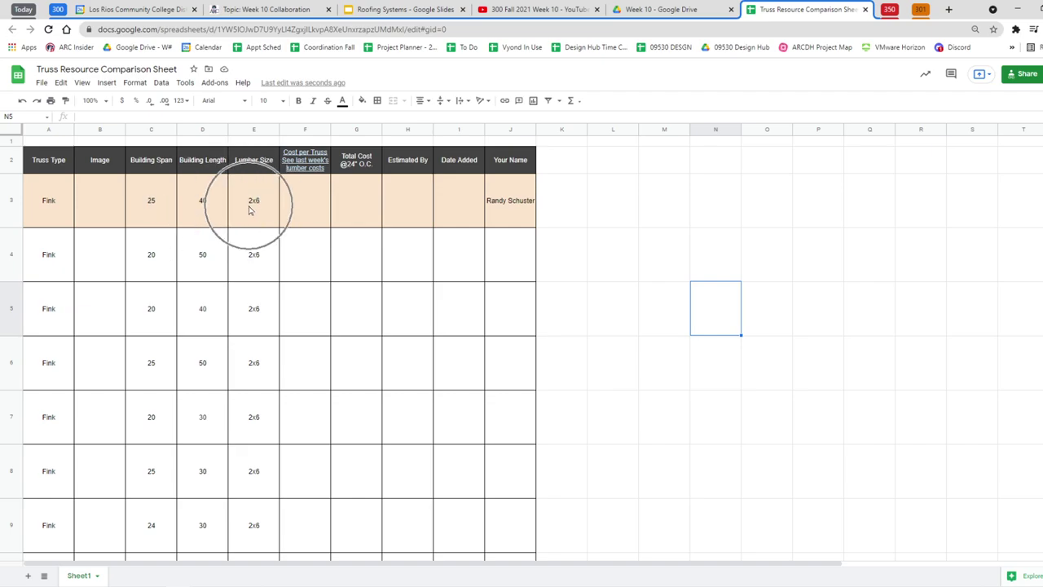
{"action": "key", "text": "ctrl"}
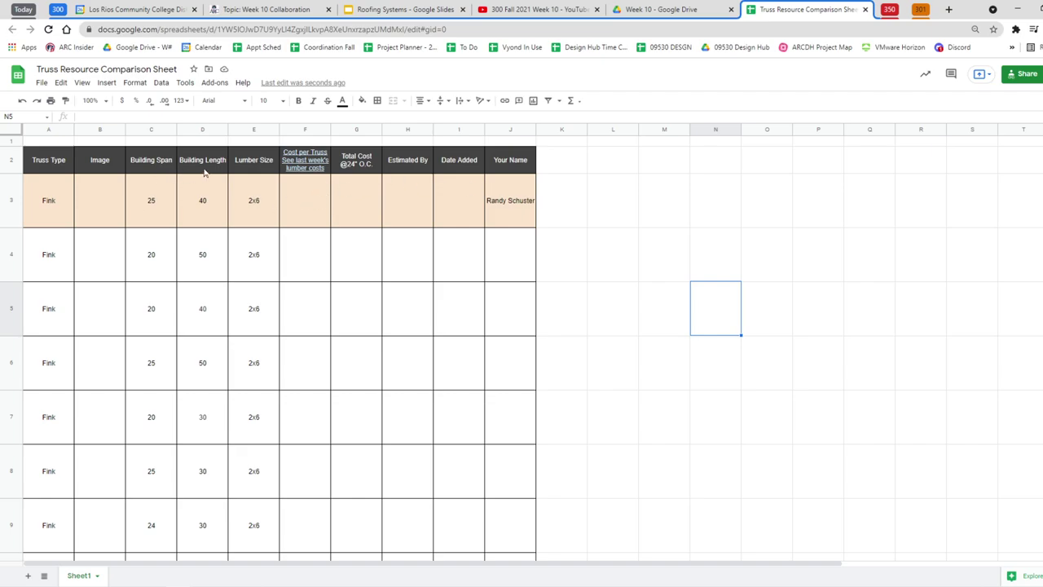
{"action": "left_click", "coordinate": [155, 10]}
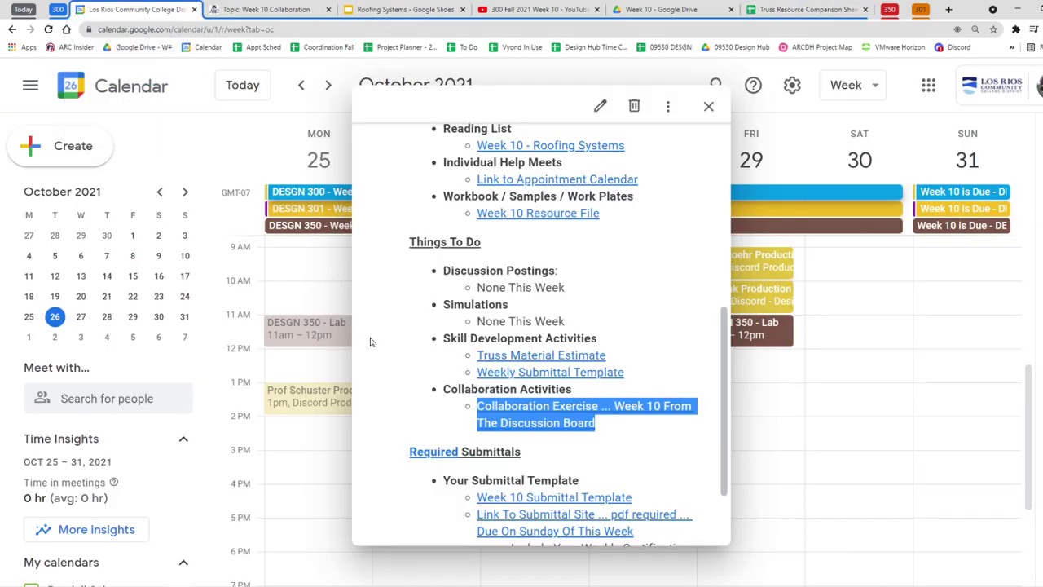
- Highlight the Fink Truss Revit view, image-width and lumber-measuring steps in the discussion
{"action": "left_click", "coordinate": [269, 10]}
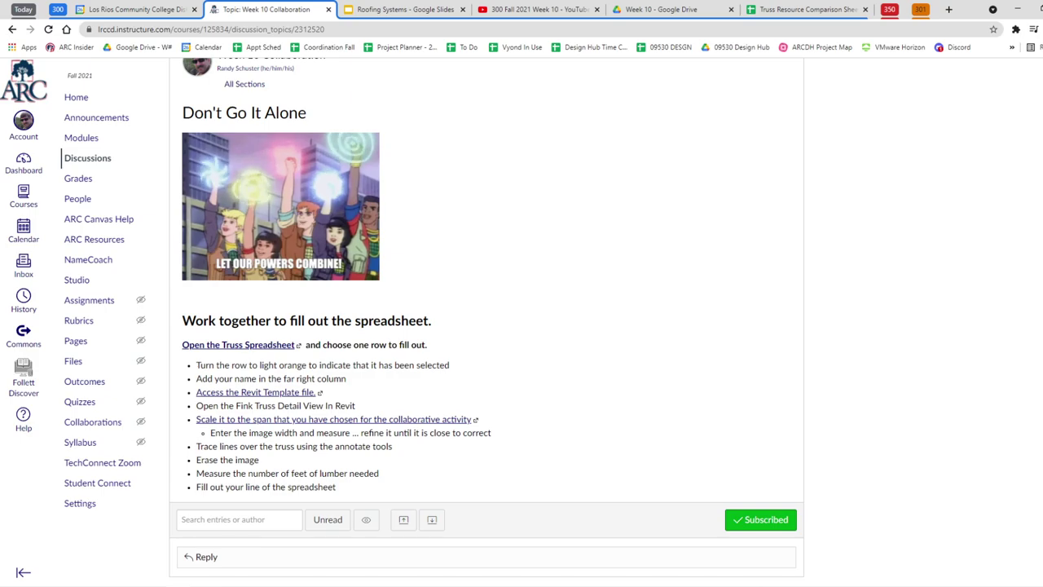
{"action": "key", "text": "ctrl"}
{"action": "key", "text": "ctrl"}
{"action": "left_click_drag", "start_coordinate": [356, 408], "coordinate": [196, 406]}
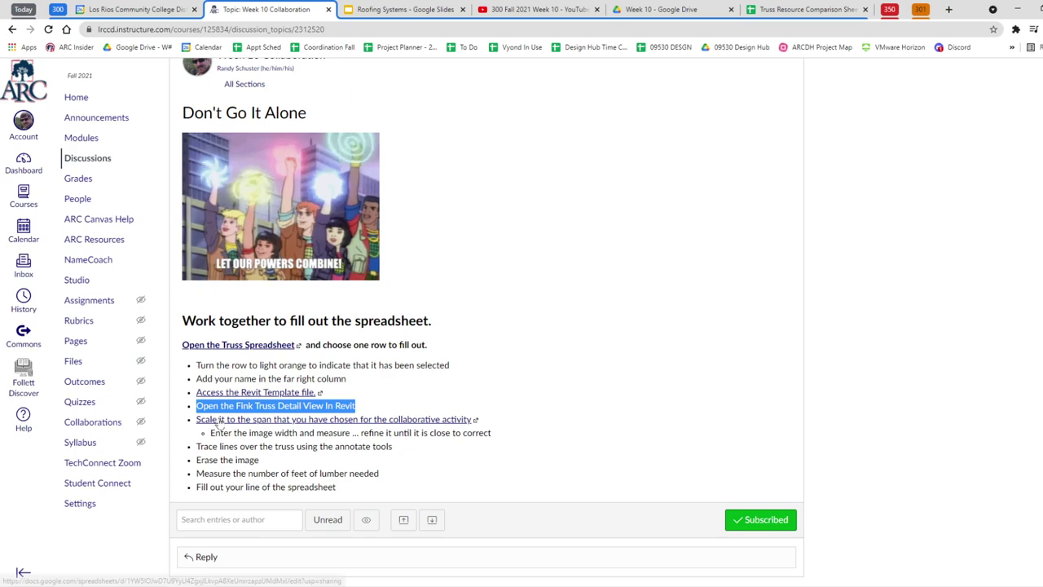
{"action": "key", "text": "ctrl"}
{"action": "key", "text": "ctrl"}
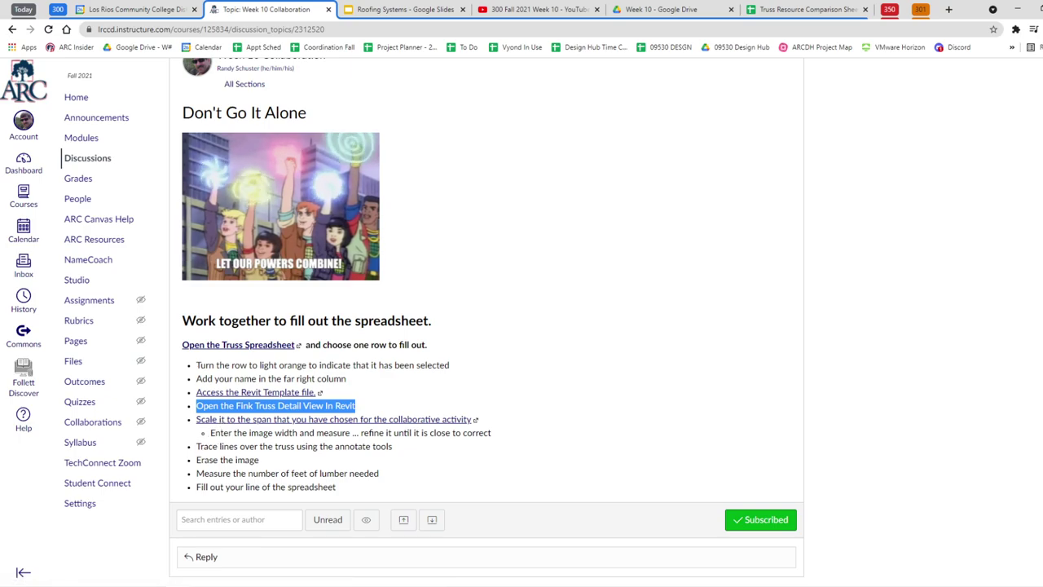
{"action": "left_click_drag", "start_coordinate": [210, 433], "coordinate": [428, 433]}
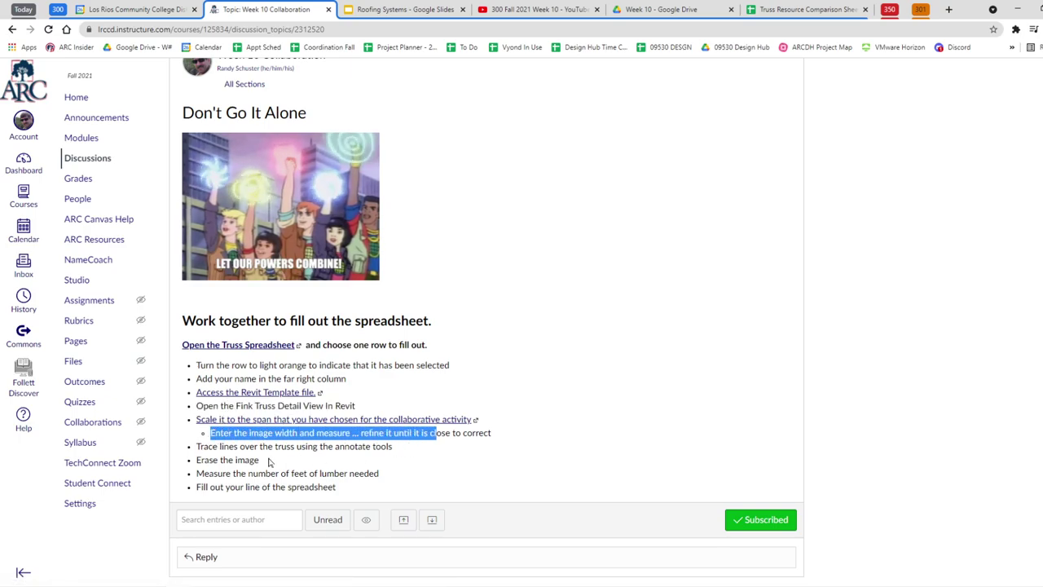
{"action": "key", "text": "ctrl"}
{"action": "left_click_drag", "start_coordinate": [382, 475], "coordinate": [196, 473]}
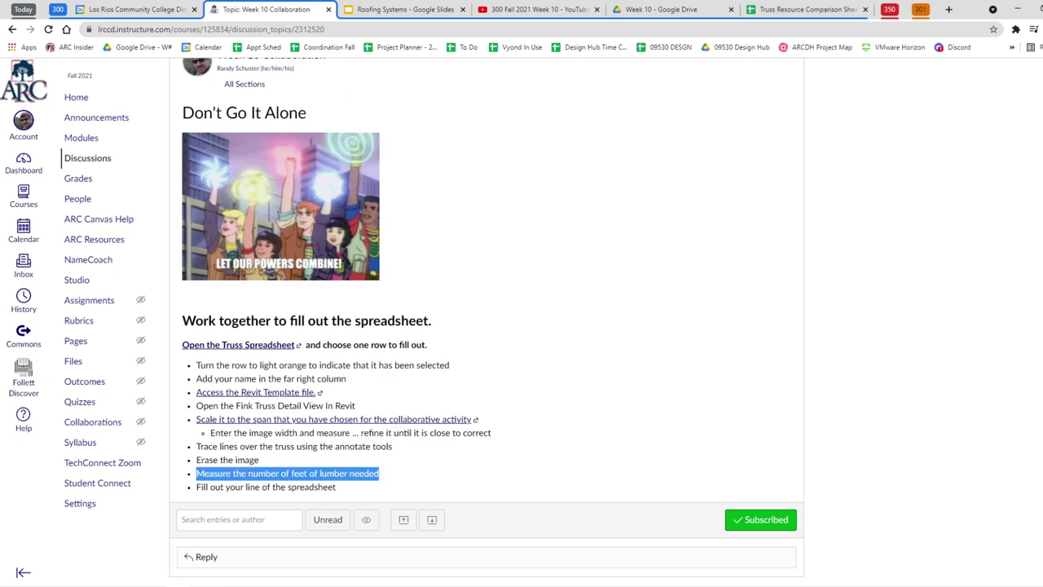
{"action": "key", "text": "ctrl"}
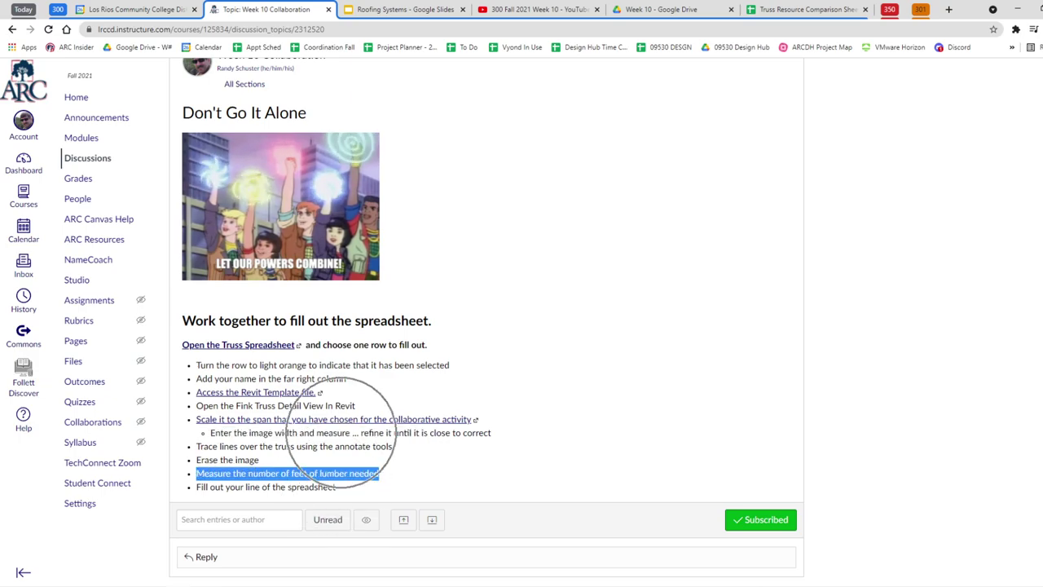
{"action": "left_click", "coordinate": [816, 7]}
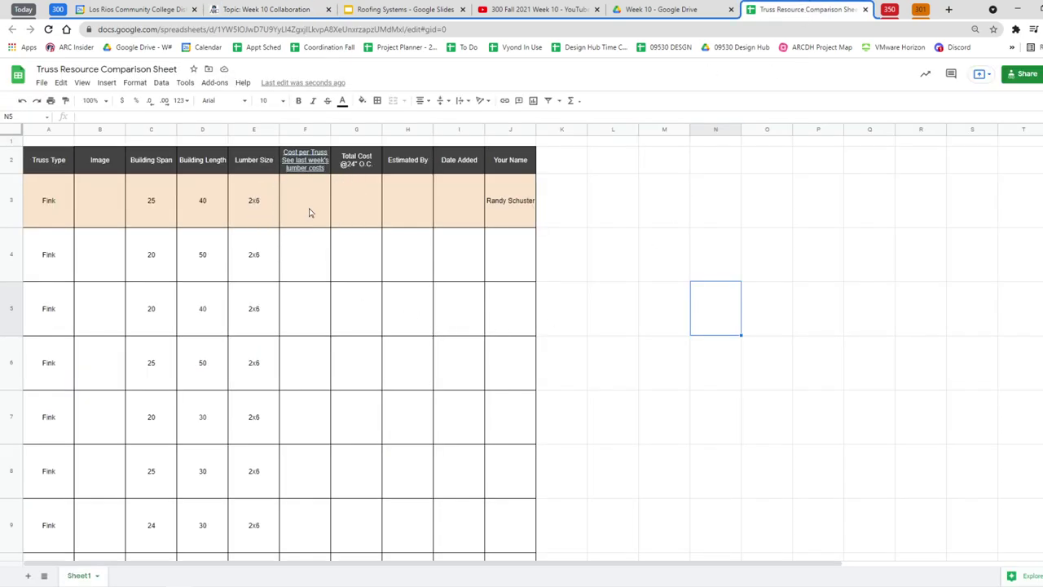
- Check cells H3, J3, L3 and M3 around the claimed row, then return to the calendar
{"action": "key", "text": "ctrl"}
{"action": "key", "text": "ctrl"}
{"action": "key", "text": "ctrl"}
{"action": "key", "text": "ctrl"}
{"action": "key", "text": "ctrl"}
{"action": "key", "text": "ctrl"}
{"action": "left_click", "coordinate": [400, 201]}
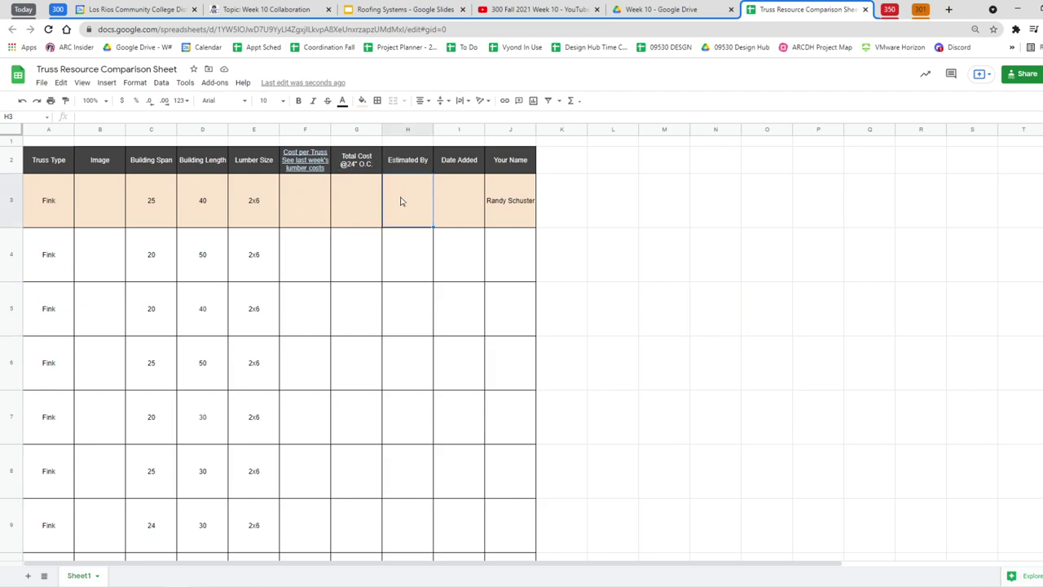
{"action": "left_click", "coordinate": [513, 204]}
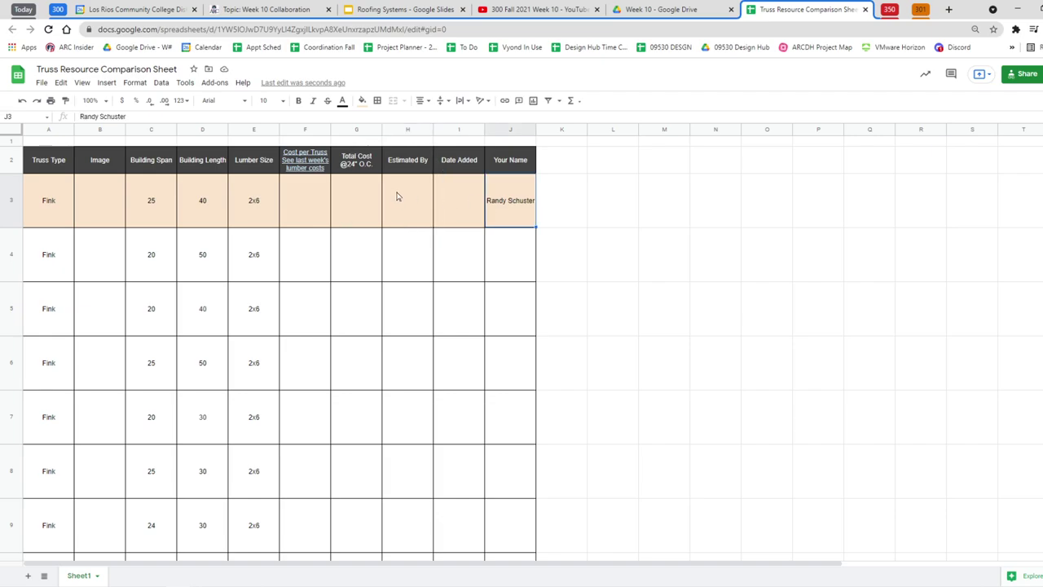
{"action": "left_click", "coordinate": [634, 201]}
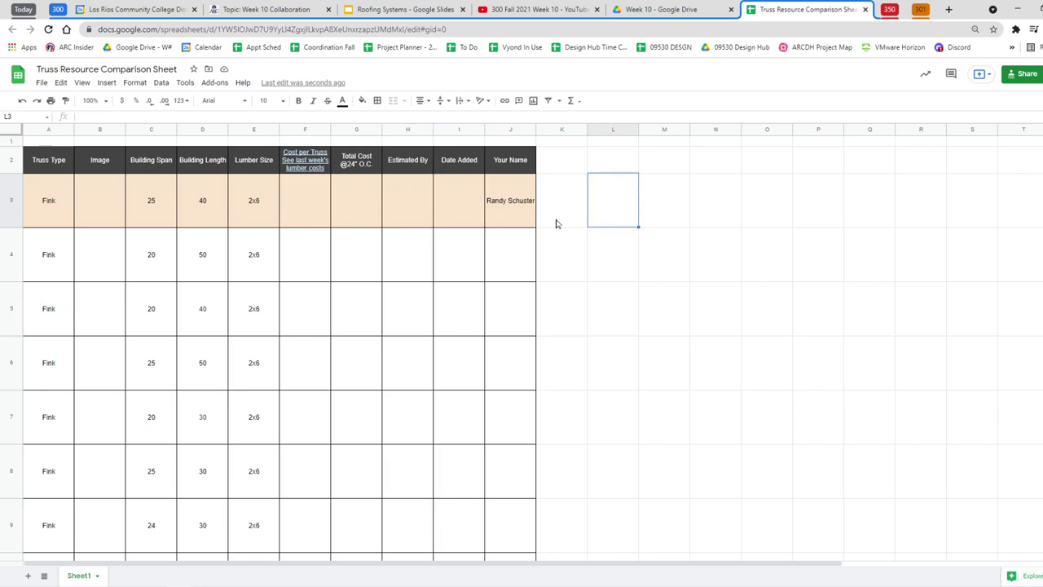
{"action": "left_click", "coordinate": [398, 204]}
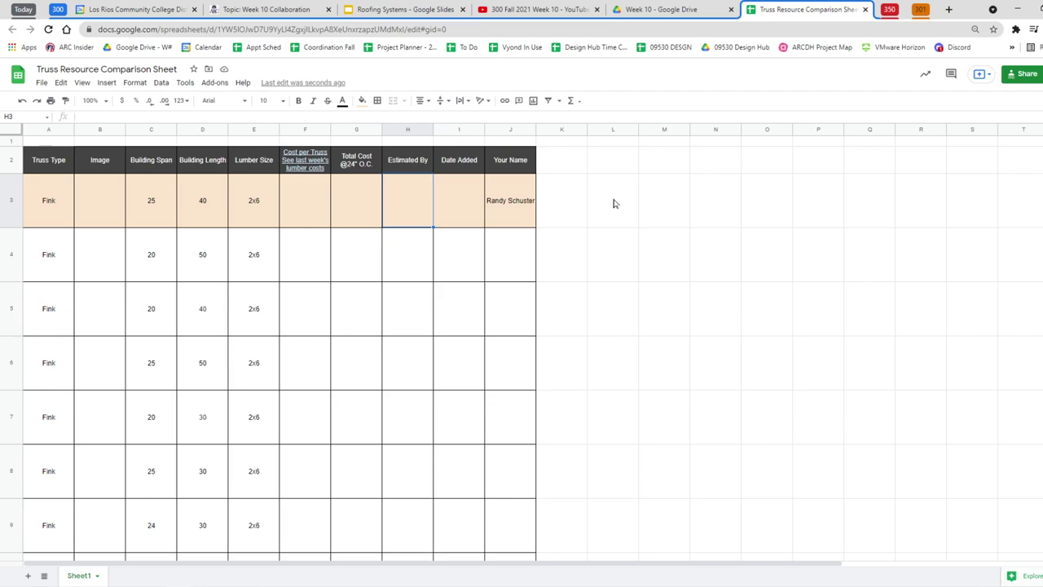
{"action": "left_click", "coordinate": [644, 209]}
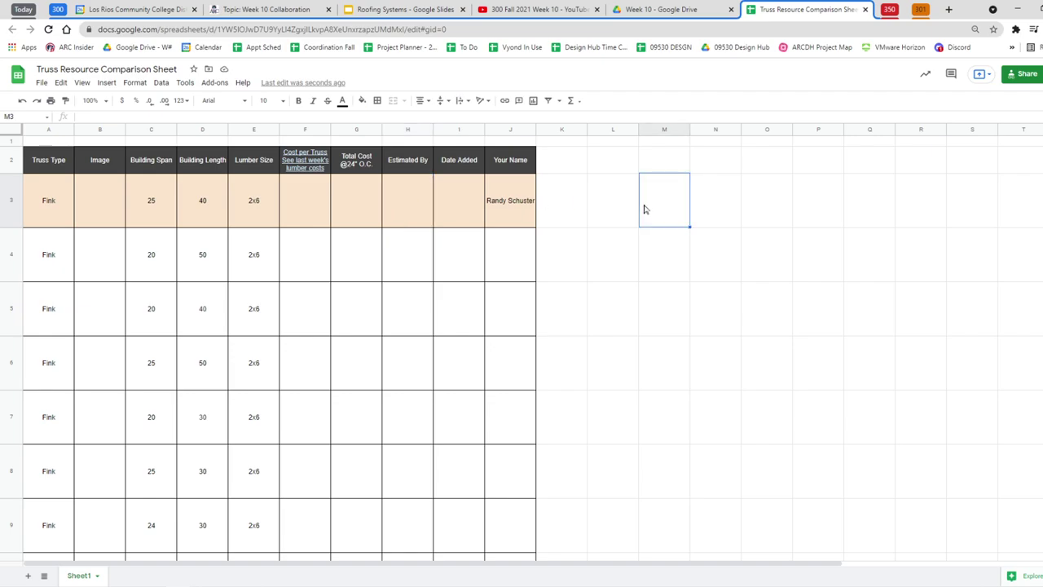
{"action": "left_click", "coordinate": [151, 10]}
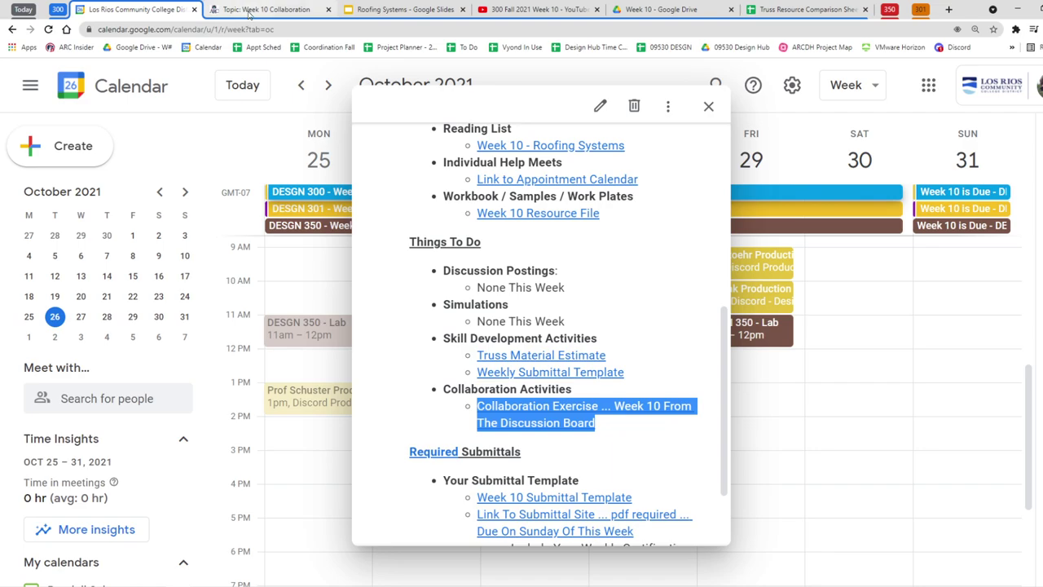
- Glance back at the collaboration discussion and the truss comparison sheet
{"action": "left_click", "coordinate": [251, 10]}
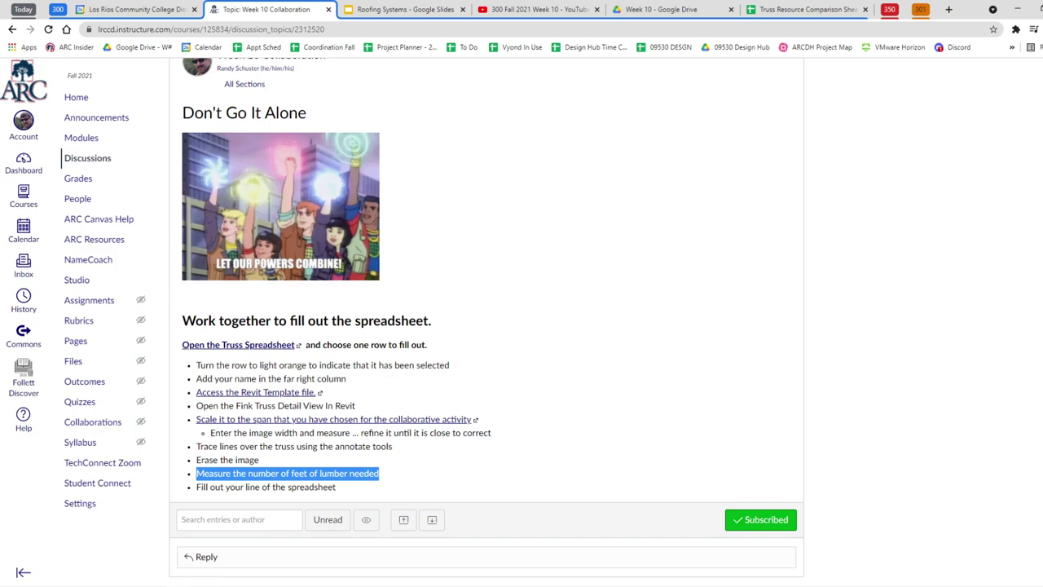
{"action": "left_click", "coordinate": [819, 12]}
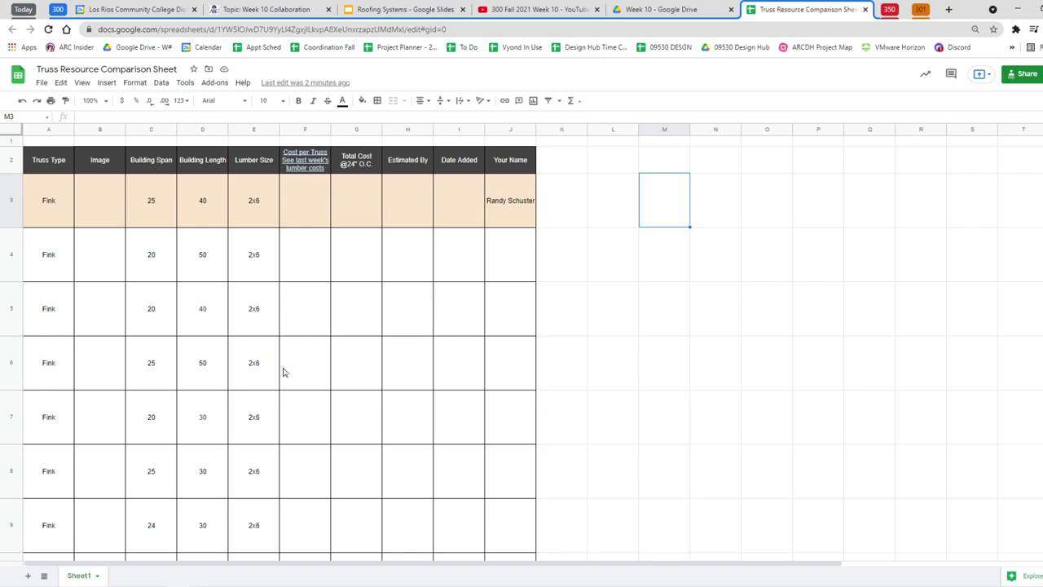
{"action": "left_click", "coordinate": [644, 368]}
- Open the Week 10 Submittal Template link under the event's Required Submittals
{"action": "left_click", "coordinate": [133, 10]}
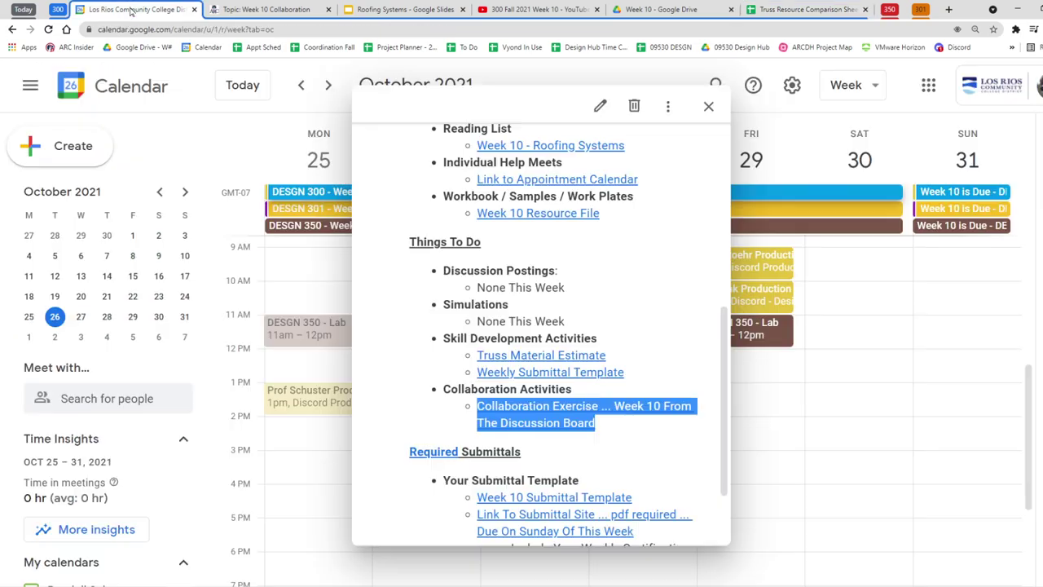
{"action": "left_click", "coordinate": [648, 297]}
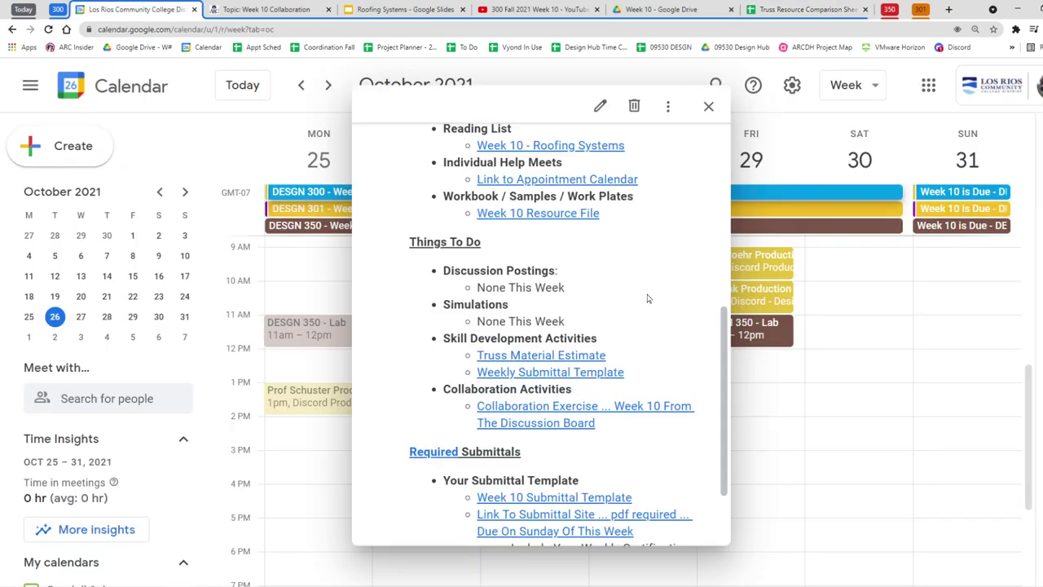
{"action": "scroll", "coordinate": [646, 332], "scroll_direction": "down", "scroll_amount": 3}
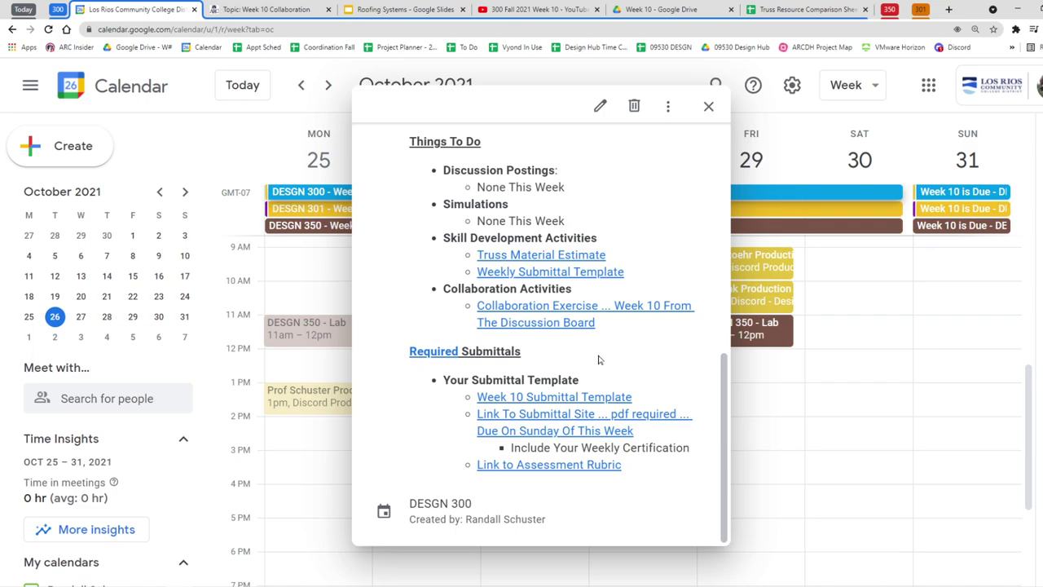
{"action": "left_click", "coordinate": [530, 398]}
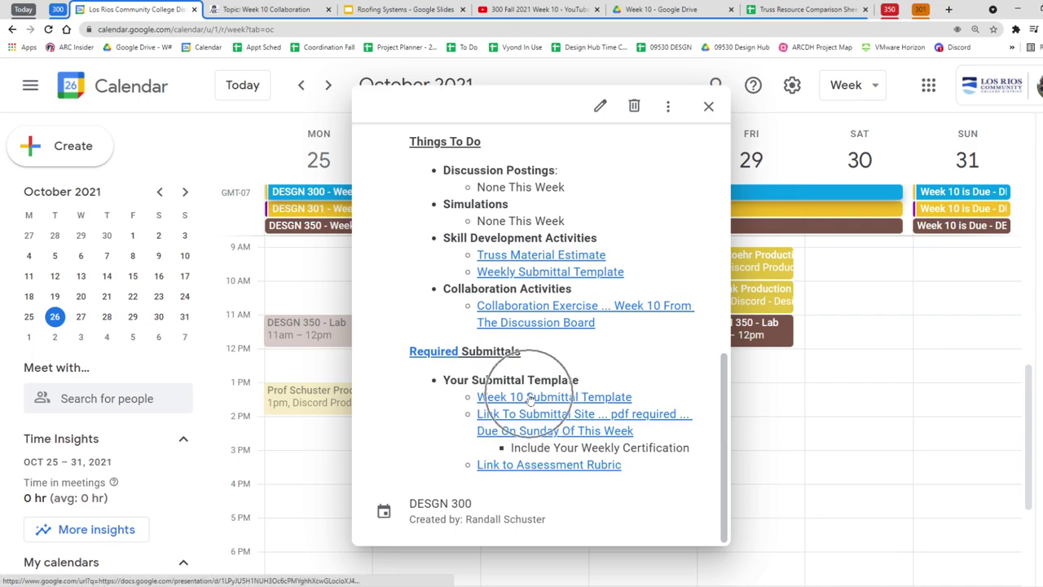
{"action": "left_click", "coordinate": [531, 399]}
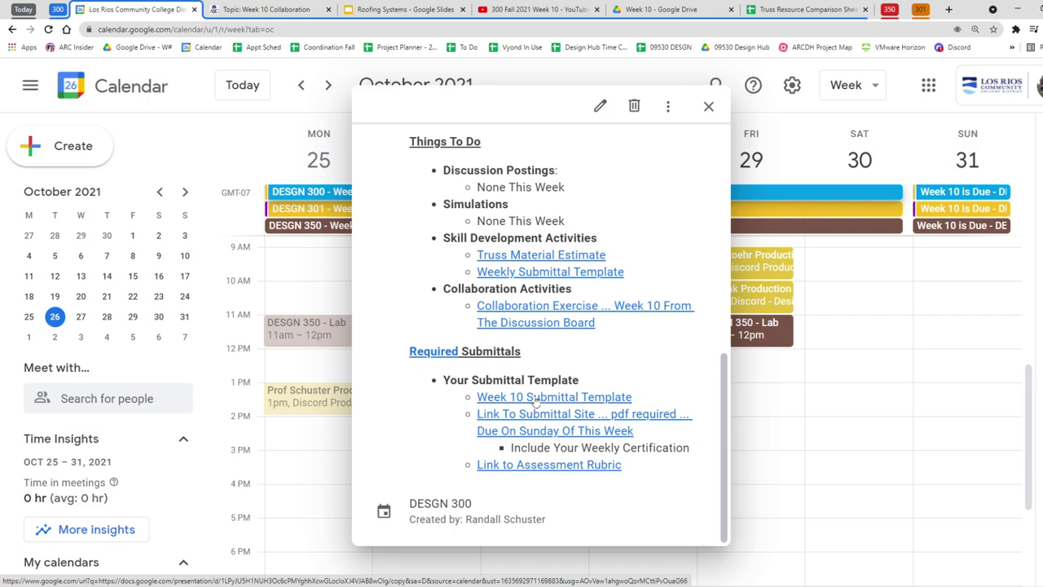
{"action": "left_click", "coordinate": [531, 414]}
- Make a personal copy of the DESGN 300 Week 10 Submittal Template
{"action": "left_click", "coordinate": [532, 397]}
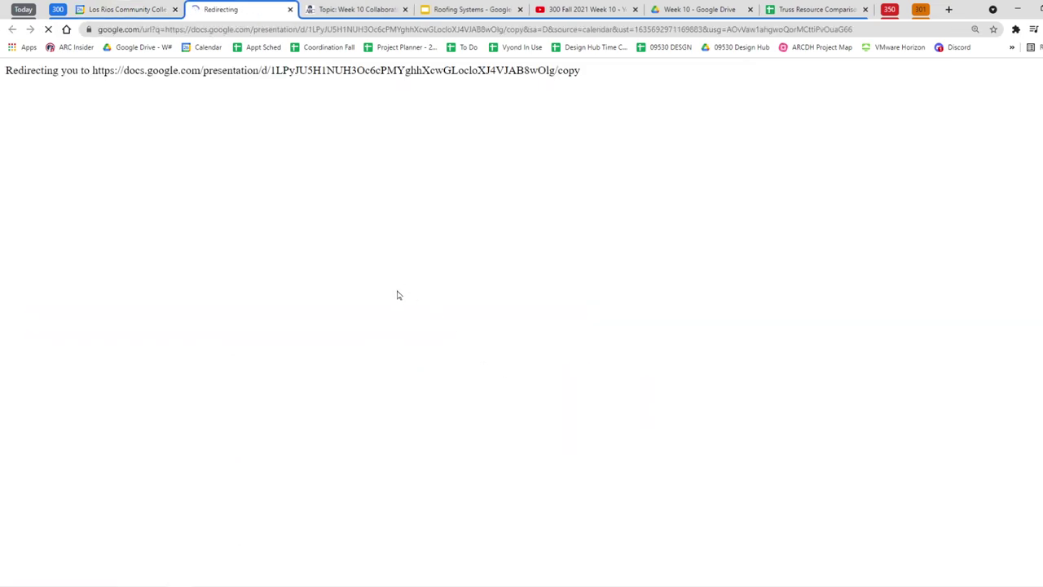
{"action": "left_click", "coordinate": [394, 243]}
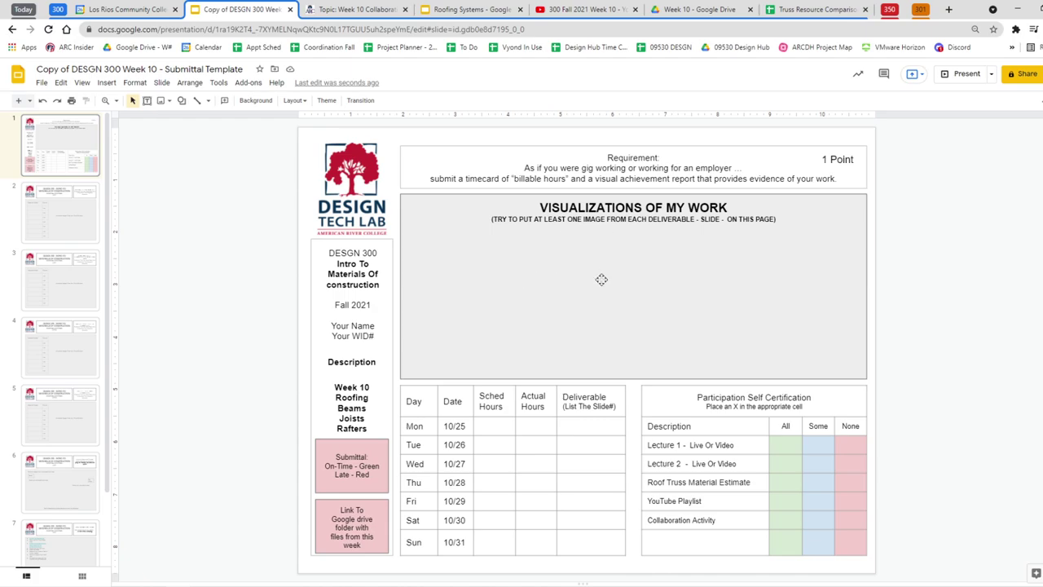
{"action": "left_click", "coordinate": [615, 358]}
- Review slides 2–6: Roofing Systems, Beams and Joists, Rafters, Trusses and the cost estimate
{"action": "left_click", "coordinate": [75, 217]}
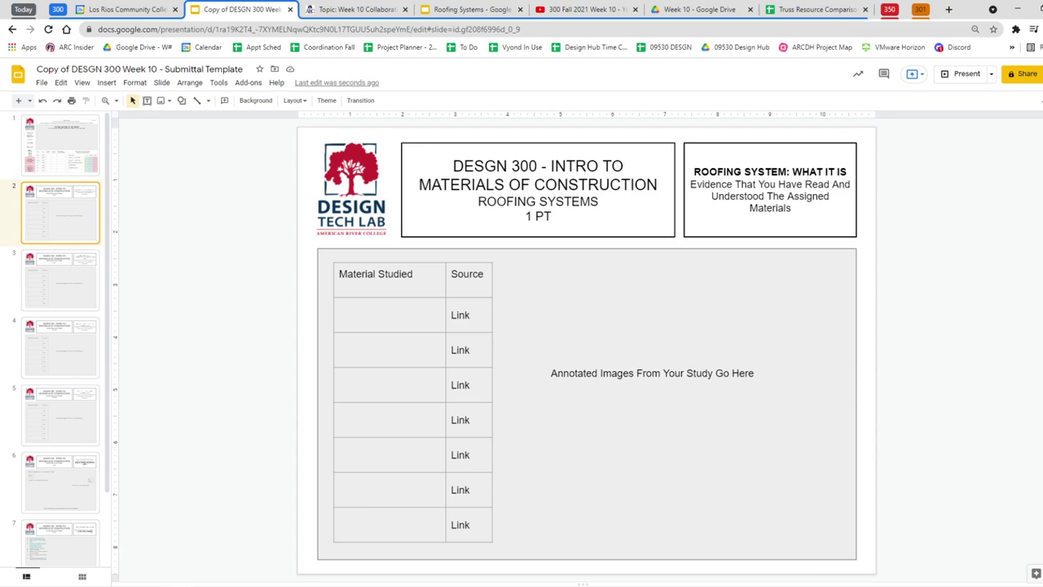
{"action": "left_click", "coordinate": [66, 295]}
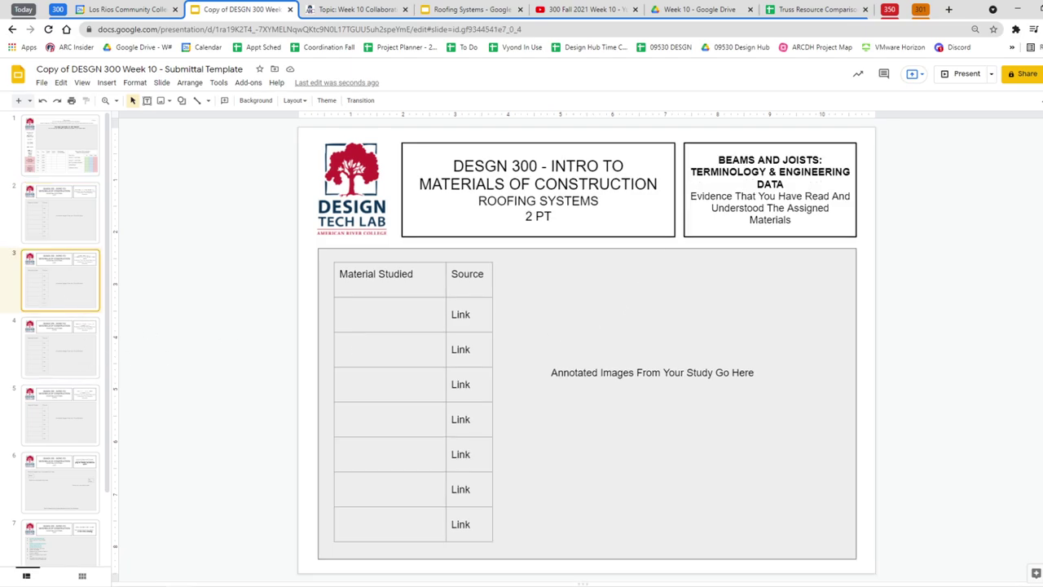
{"action": "left_click", "coordinate": [75, 353]}
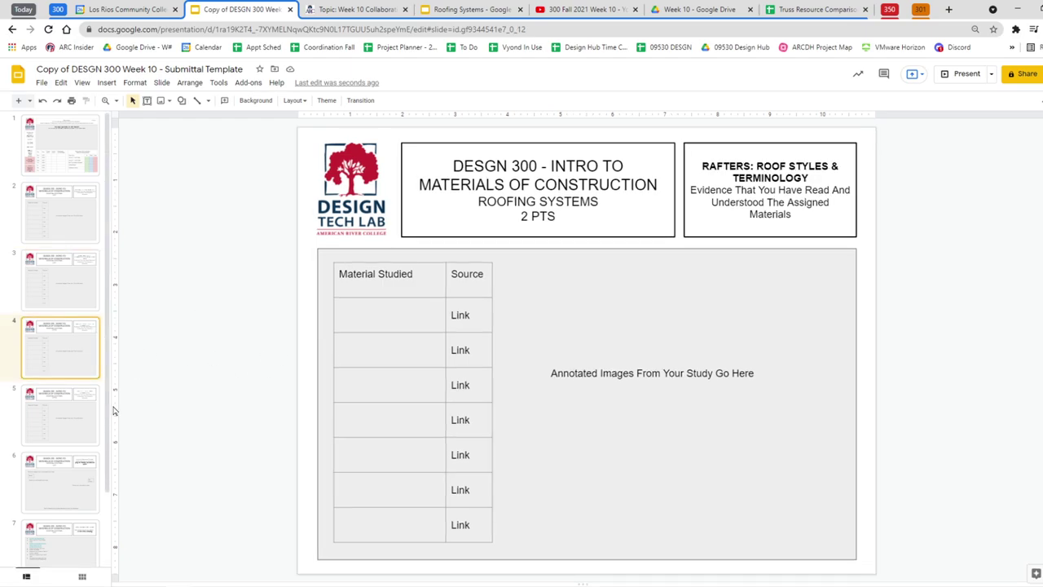
{"action": "left_click", "coordinate": [80, 422]}
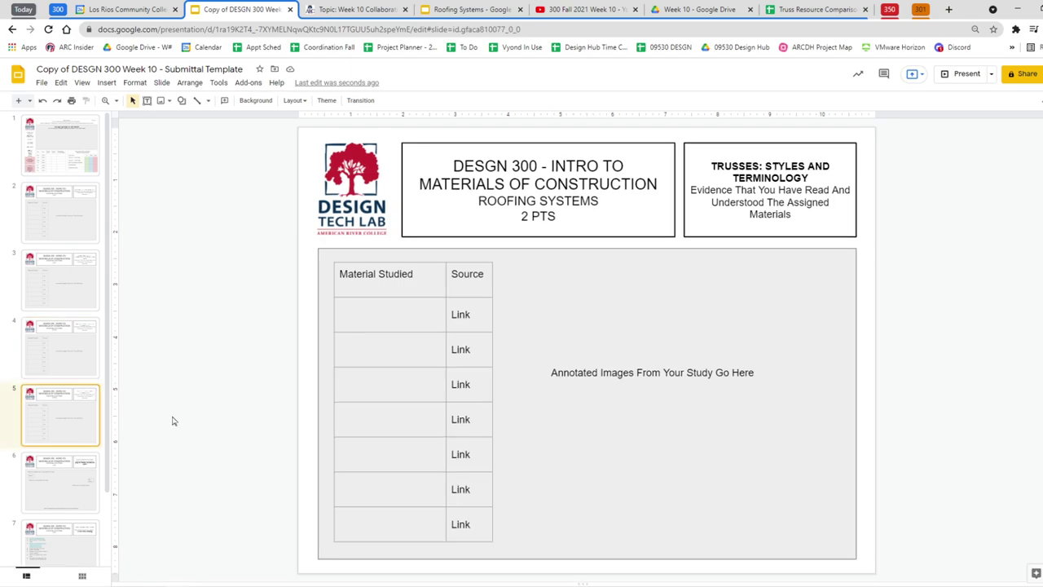
{"action": "left_click", "coordinate": [79, 489]}
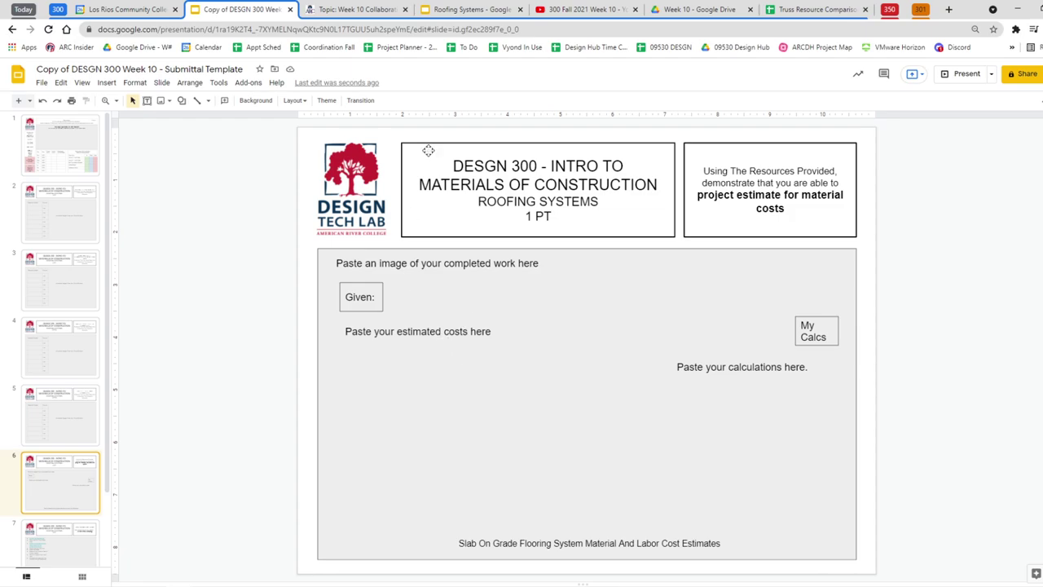
{"action": "left_click", "coordinate": [352, 10]}
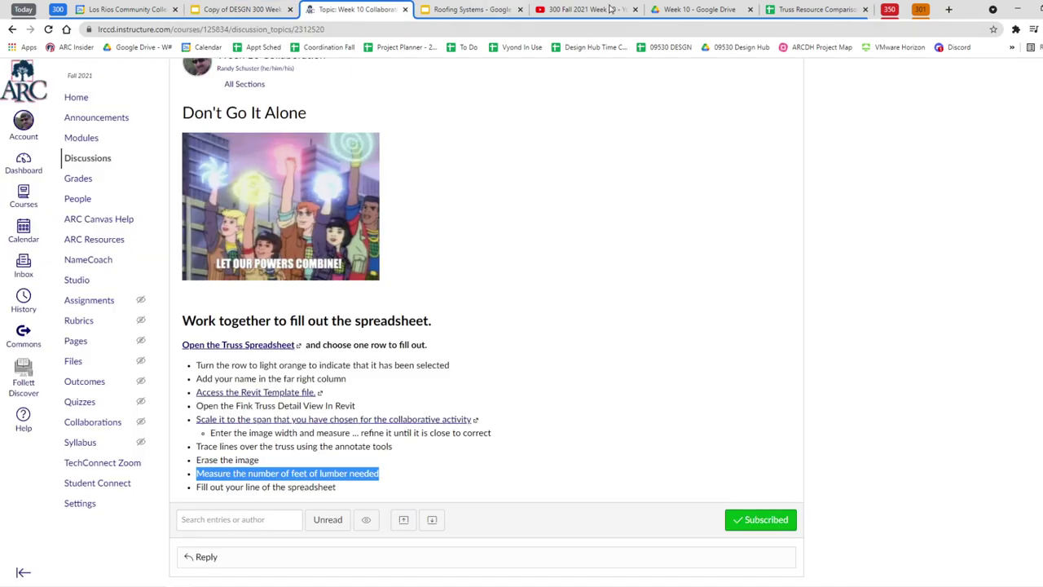
- Read slide 7's Revit Detail Drawing instructions in the submittal copy
{"action": "left_click", "coordinate": [831, 11]}
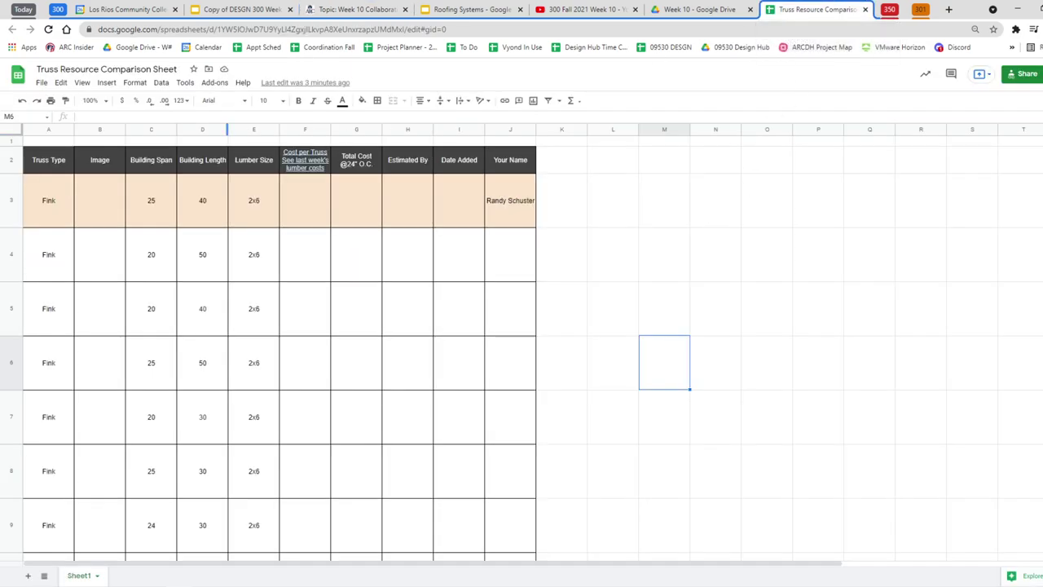
{"action": "left_click", "coordinate": [230, 9]}
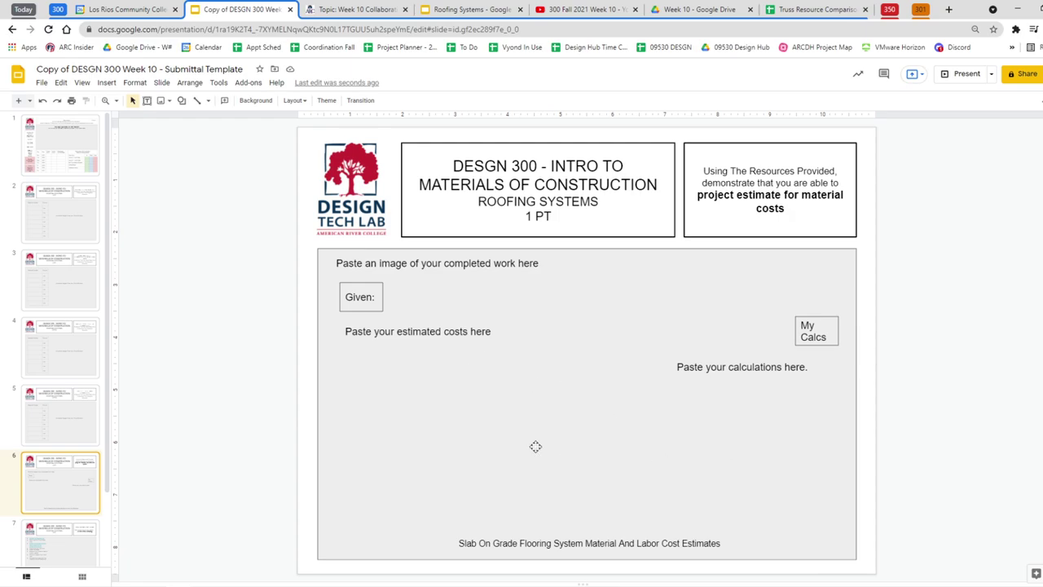
{"action": "left_click", "coordinate": [71, 548]}
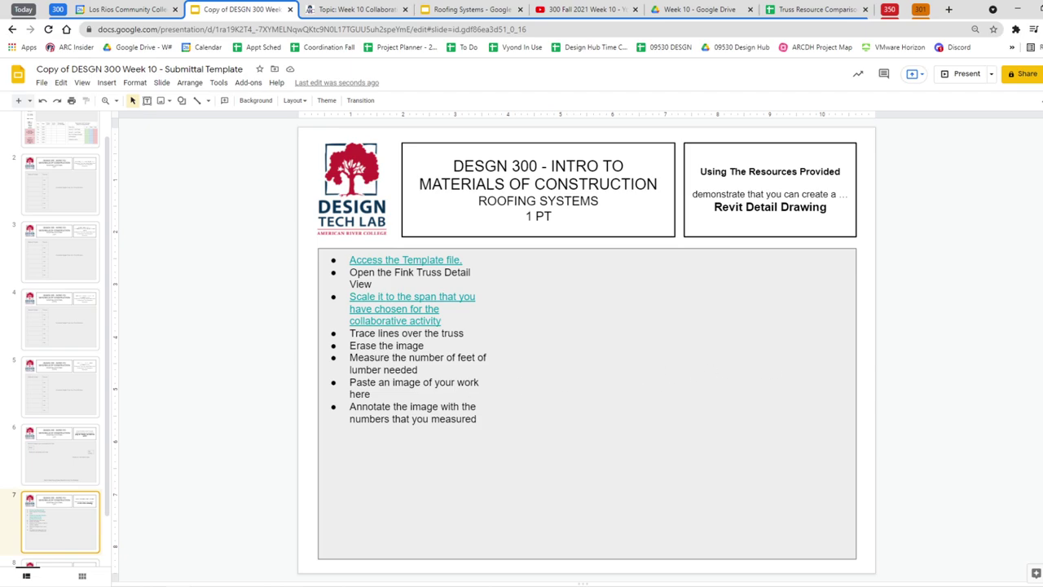
{"action": "scroll", "coordinate": [106, 269], "scroll_direction": "up", "scroll_amount": 2}
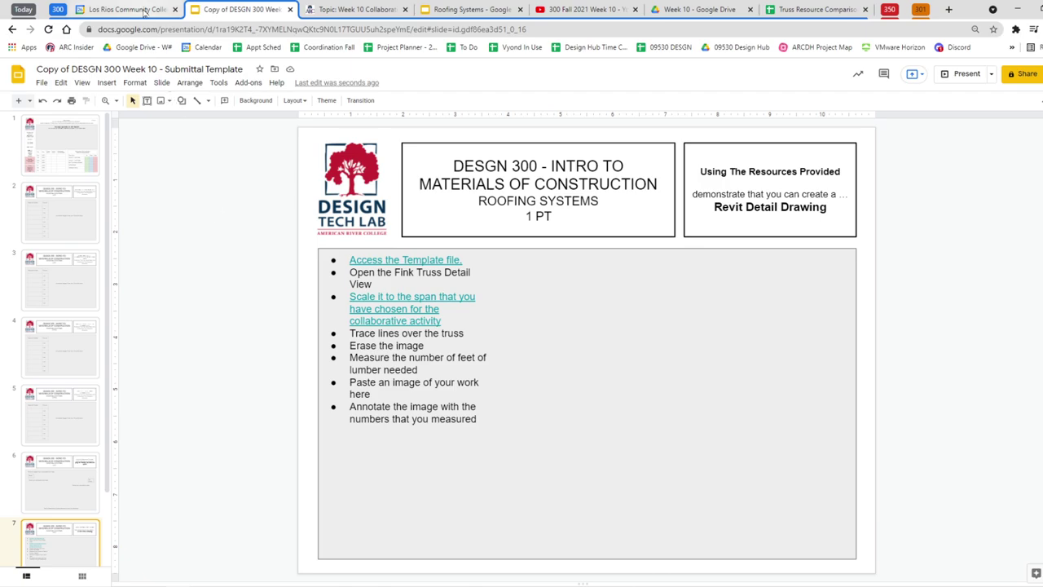
{"action": "left_click", "coordinate": [144, 10]}
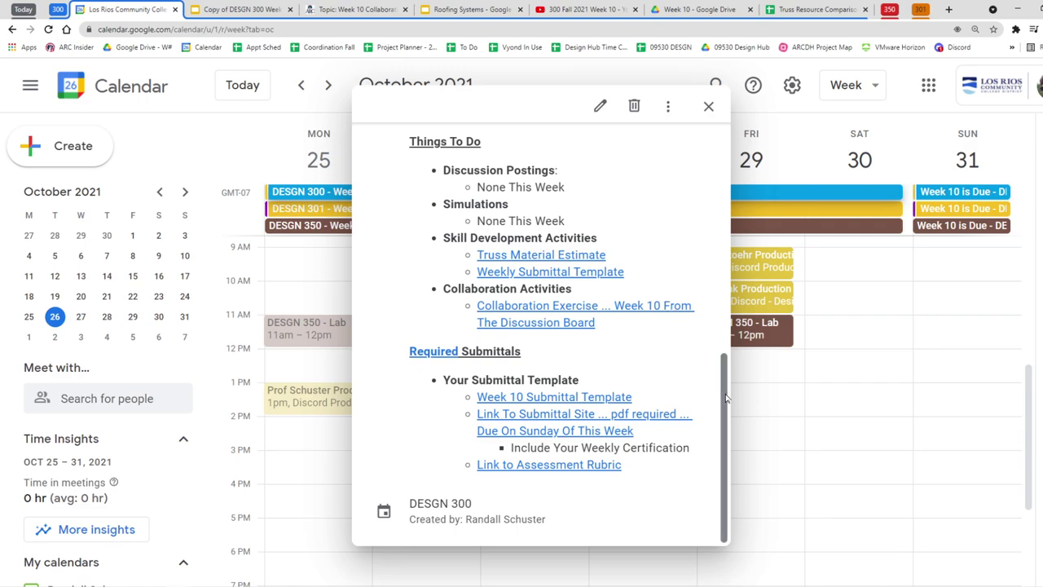
- Open the VMware Horizon portal in a new tab using HTML Access
{"action": "key", "text": "Escape"}
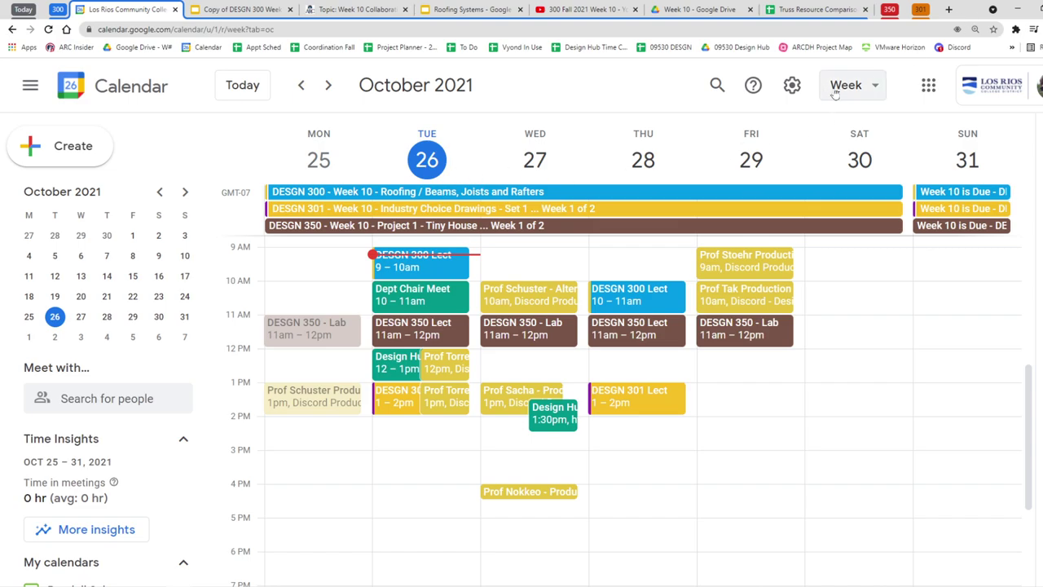
{"action": "left_click", "coordinate": [949, 9]}
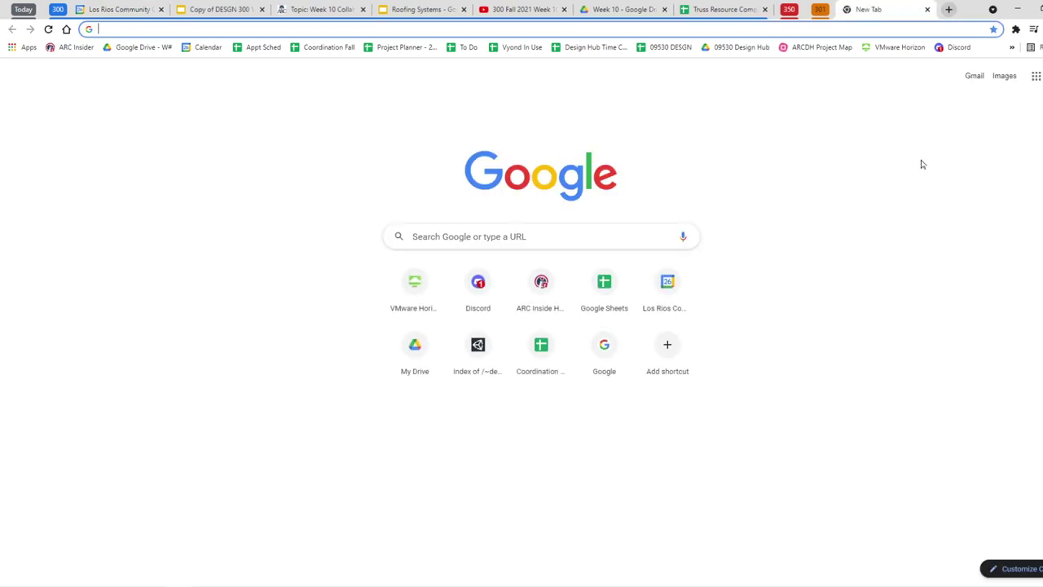
{"action": "left_click", "coordinate": [897, 46]}
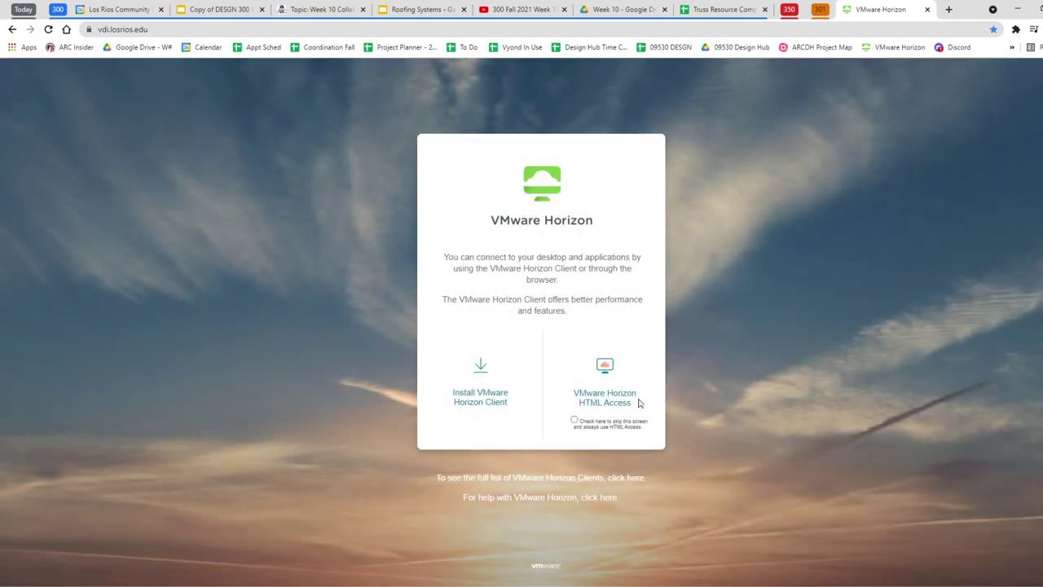
{"action": "left_click", "coordinate": [627, 402]}
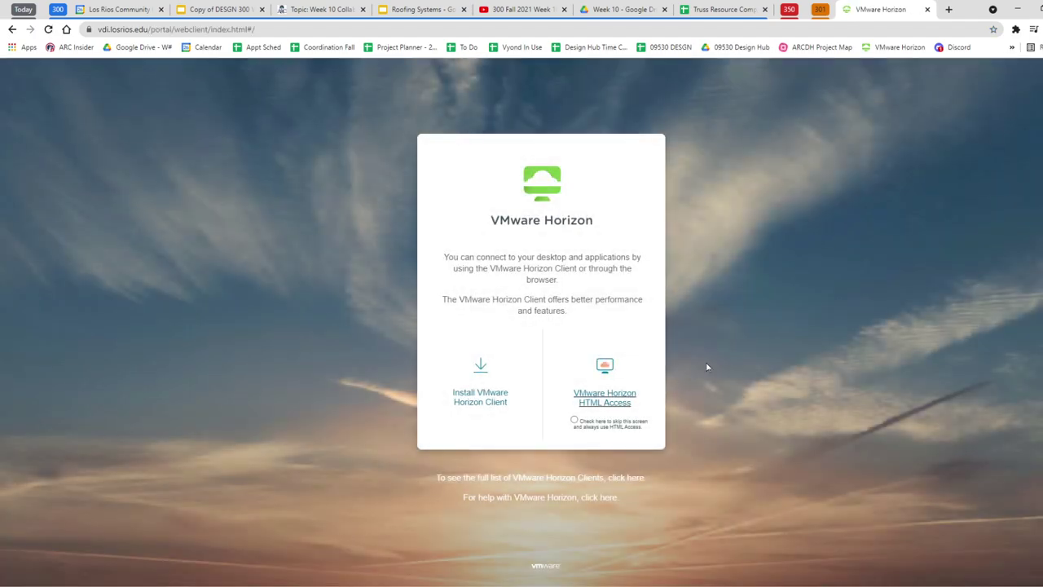
- Log in with your username and launch the ARC Design & Engineering desktop
{"action": "type", "text": "w0384271"}
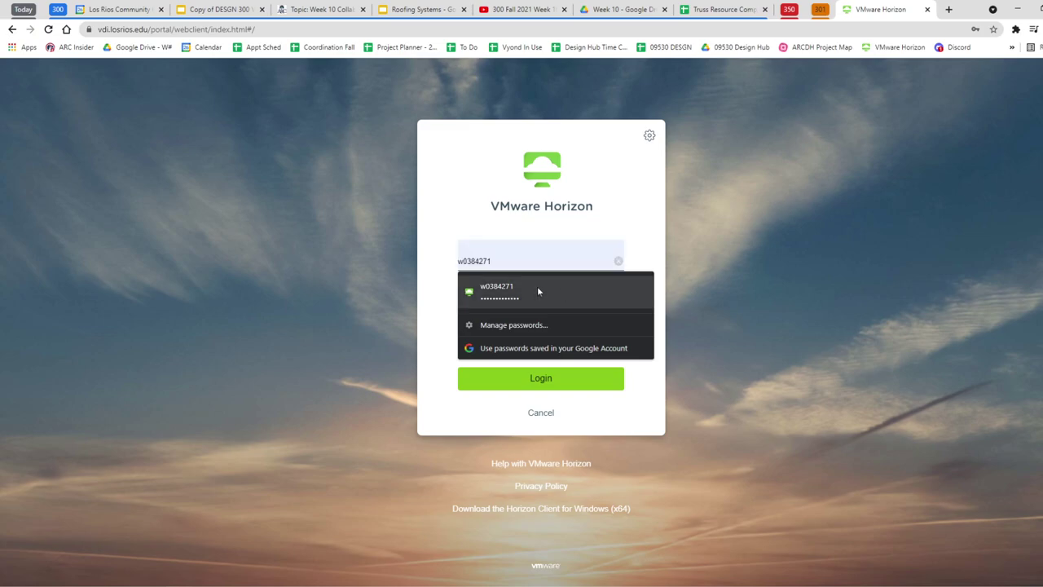
{"action": "left_click", "coordinate": [537, 291]}
{"action": "left_click", "coordinate": [583, 377]}
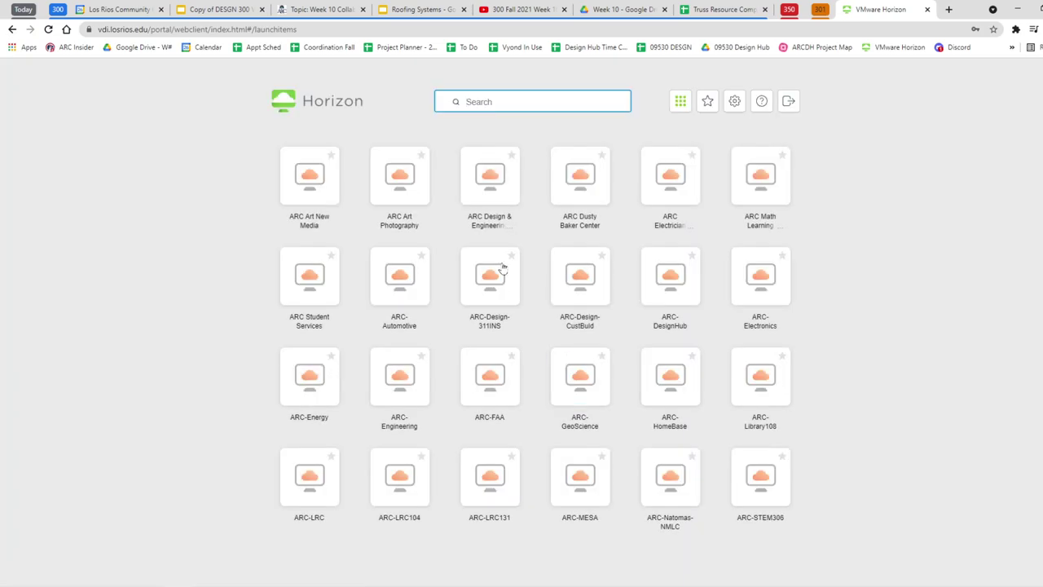
{"action": "left_click", "coordinate": [492, 173]}
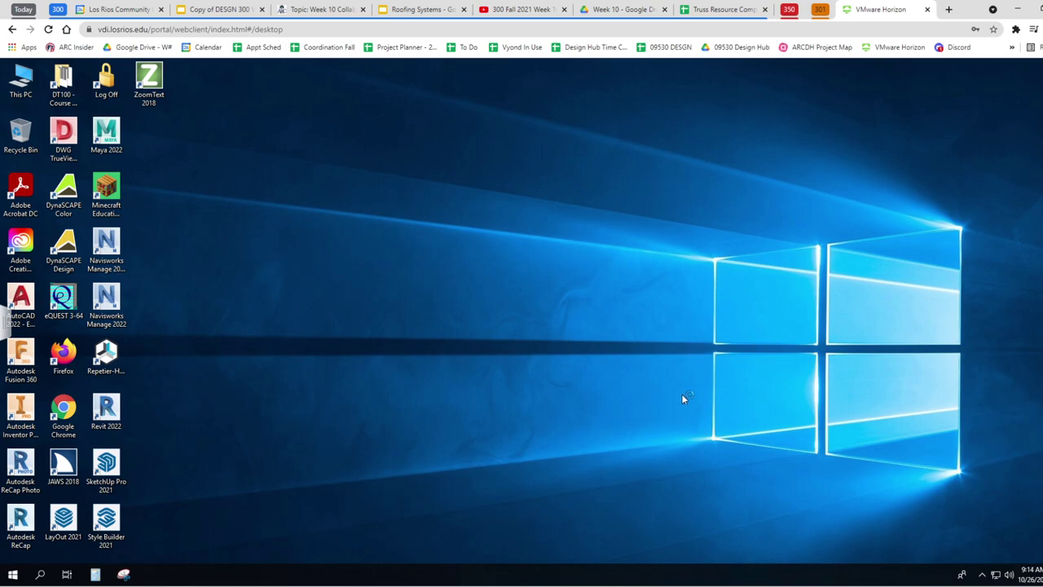
- Launch Revit 2022, dismissing the data-collection notice and the welcome profile panel
{"action": "double_click", "coordinate": [106, 410]}
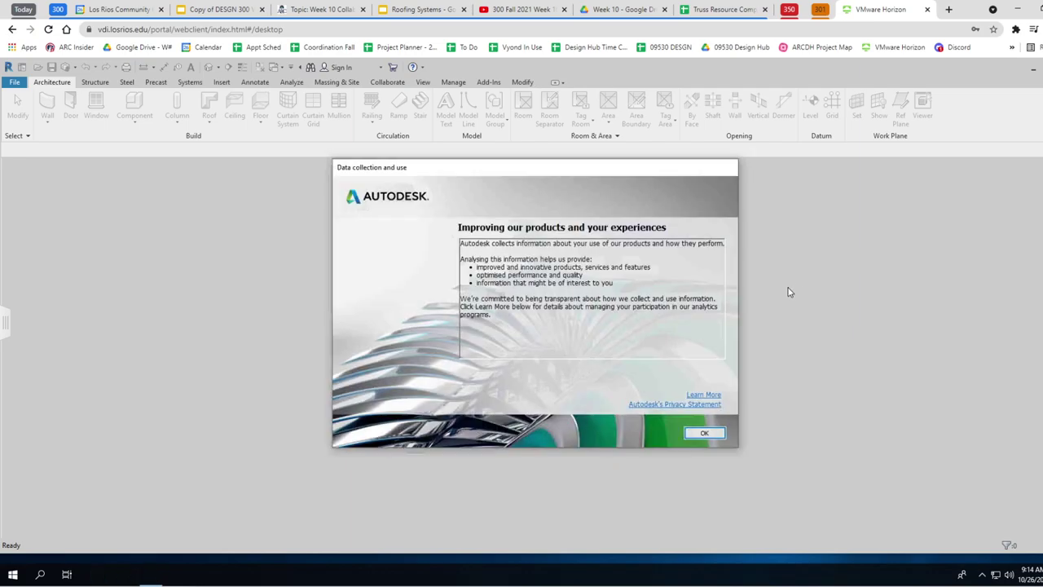
{"action": "left_click", "coordinate": [705, 435]}
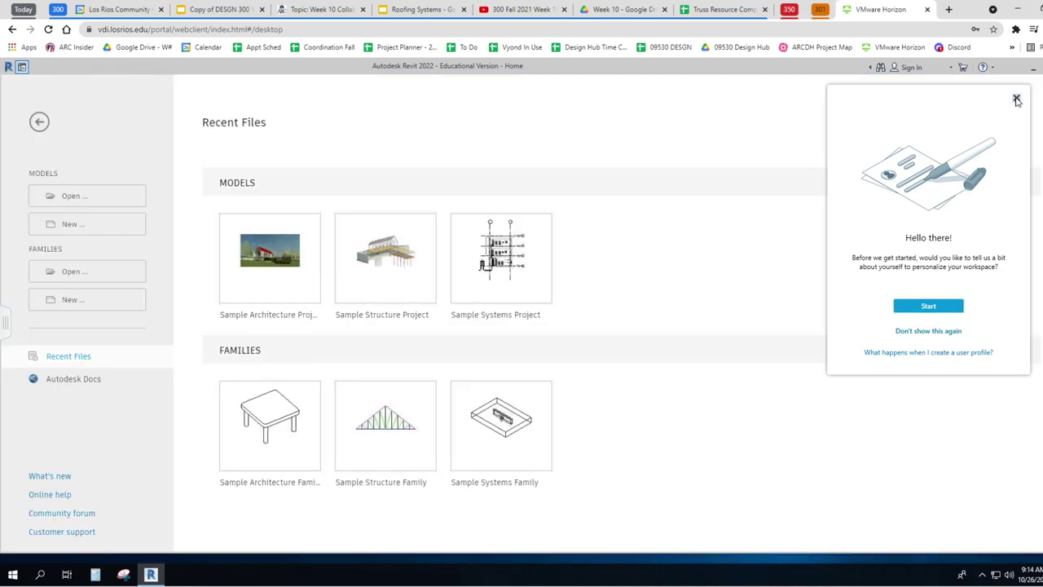
{"action": "left_click", "coordinate": [1016, 98]}
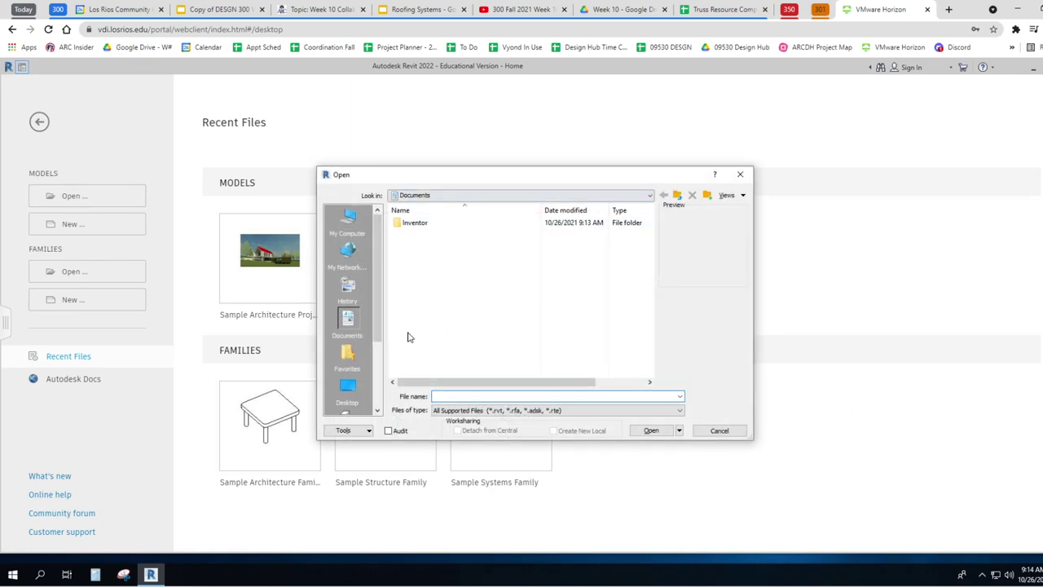
- Open the Roof Truss Detail project from the network drive's 300 Fall 2021 > Week 10 folder
{"action": "left_click", "coordinate": [347, 220]}
{"action": "double_click", "coordinate": [427, 374]}
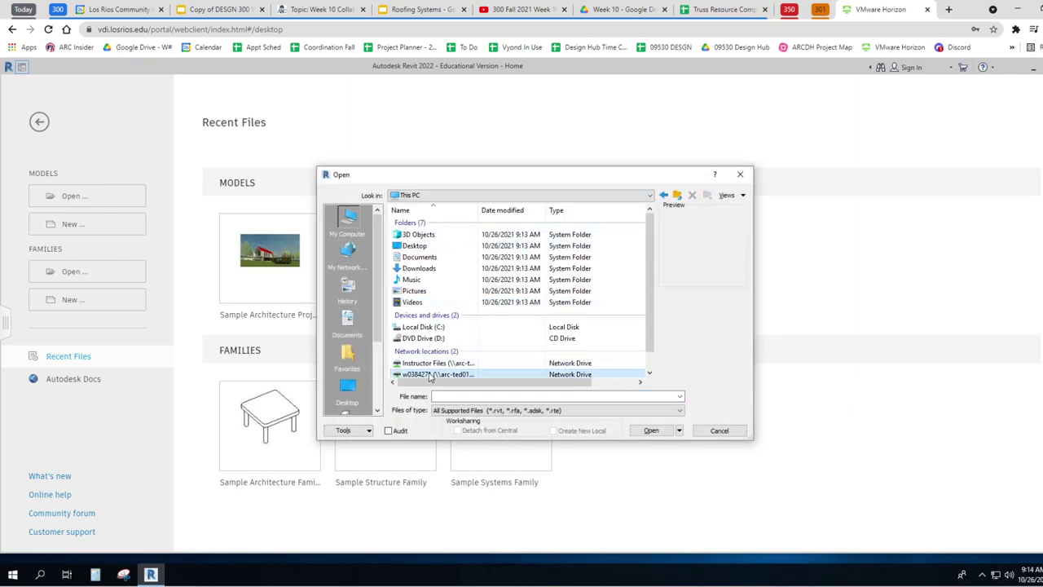
{"action": "double_click", "coordinate": [432, 223]}
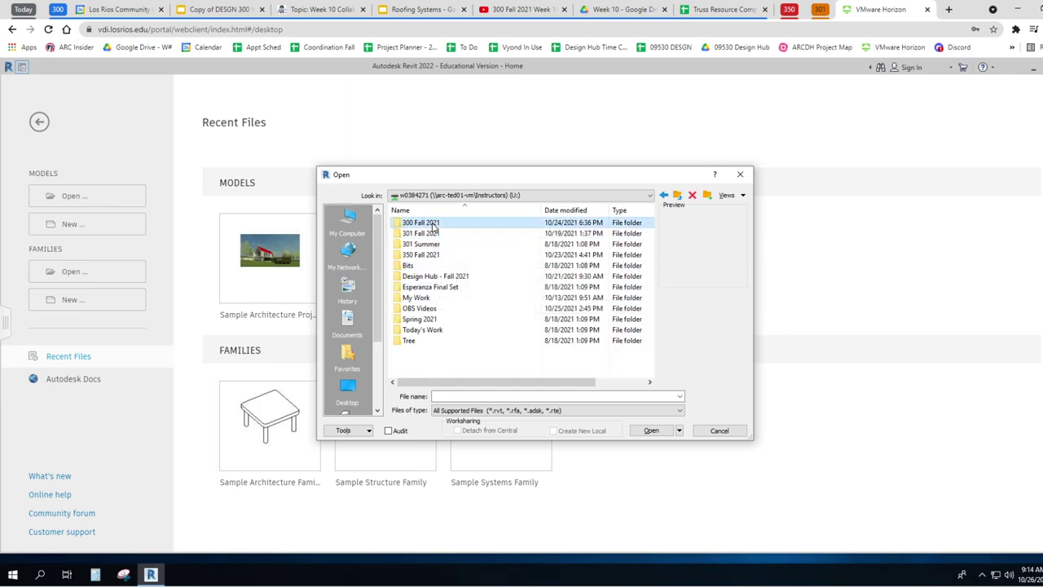
{"action": "double_click", "coordinate": [423, 311]}
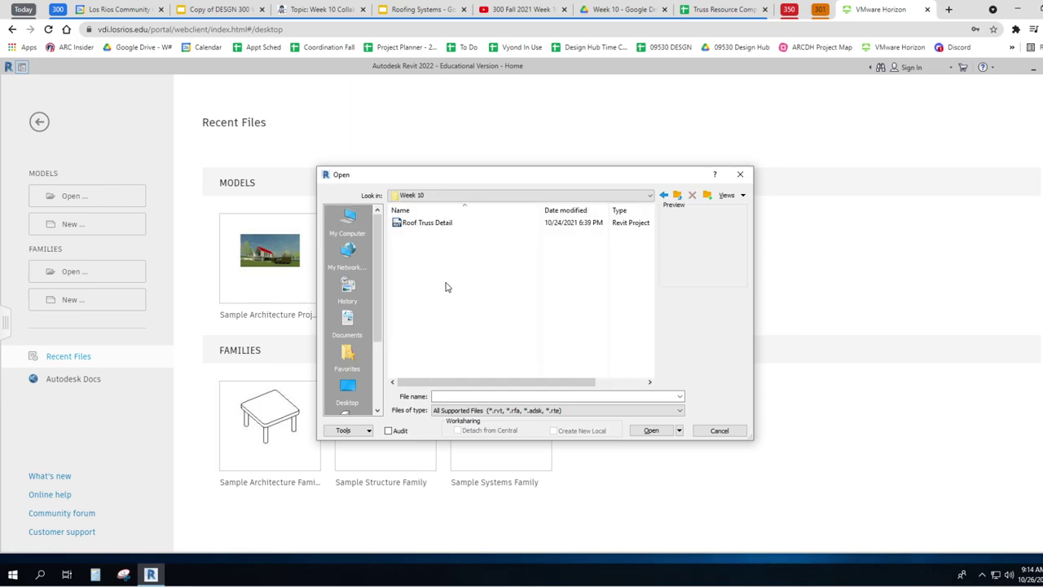
{"action": "left_click", "coordinate": [434, 225]}
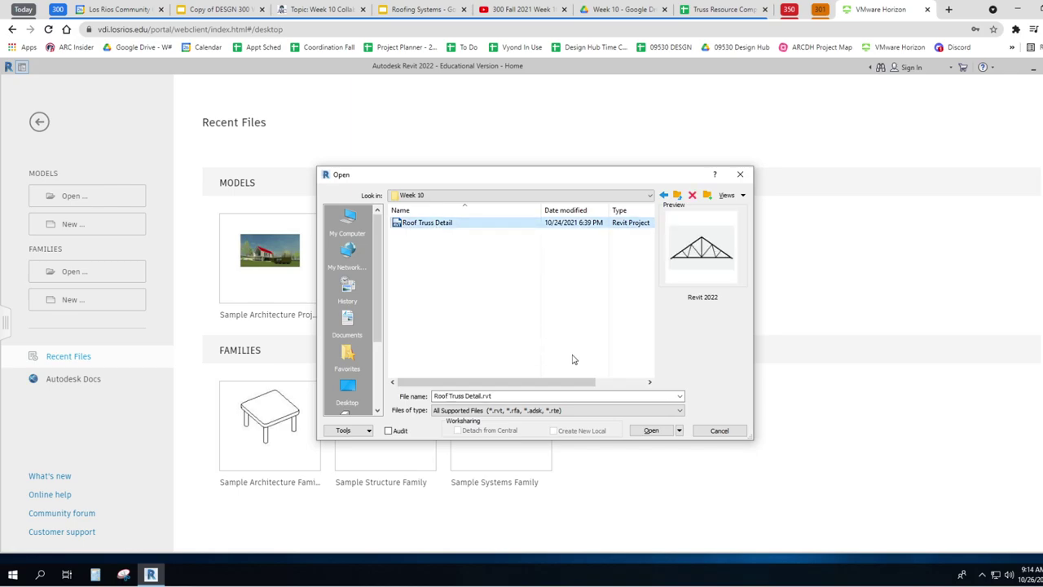
{"action": "left_click", "coordinate": [655, 431]}
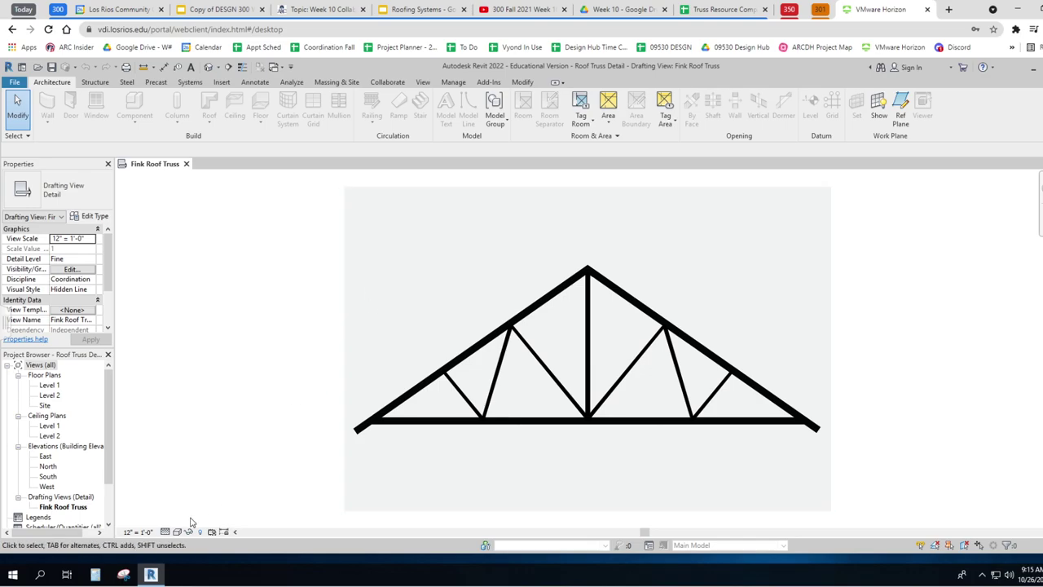
{"action": "left_click", "coordinate": [67, 510]}
{"action": "left_click", "coordinate": [717, 10]}
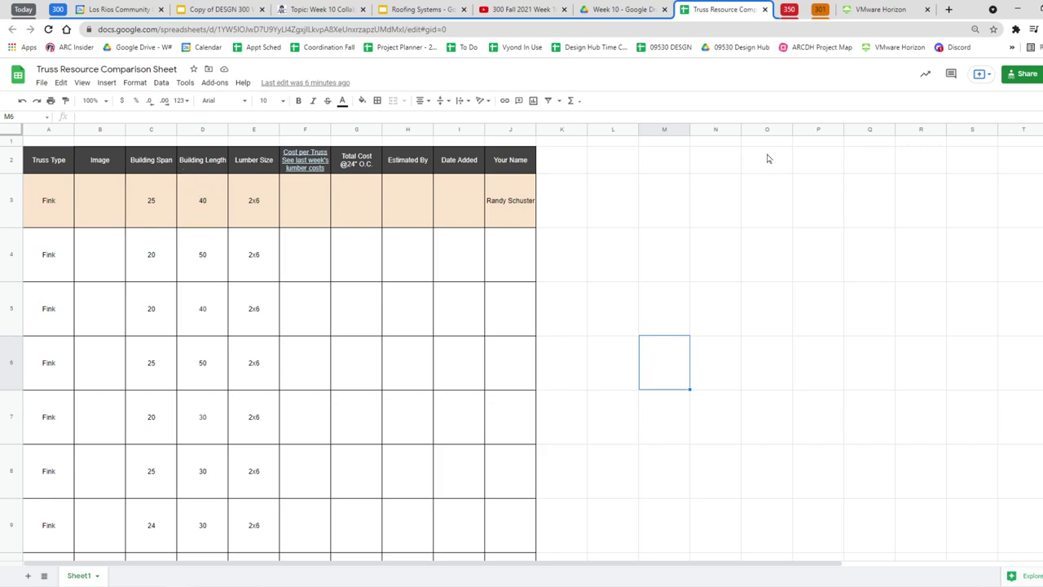
{"action": "left_click", "coordinate": [887, 12]}
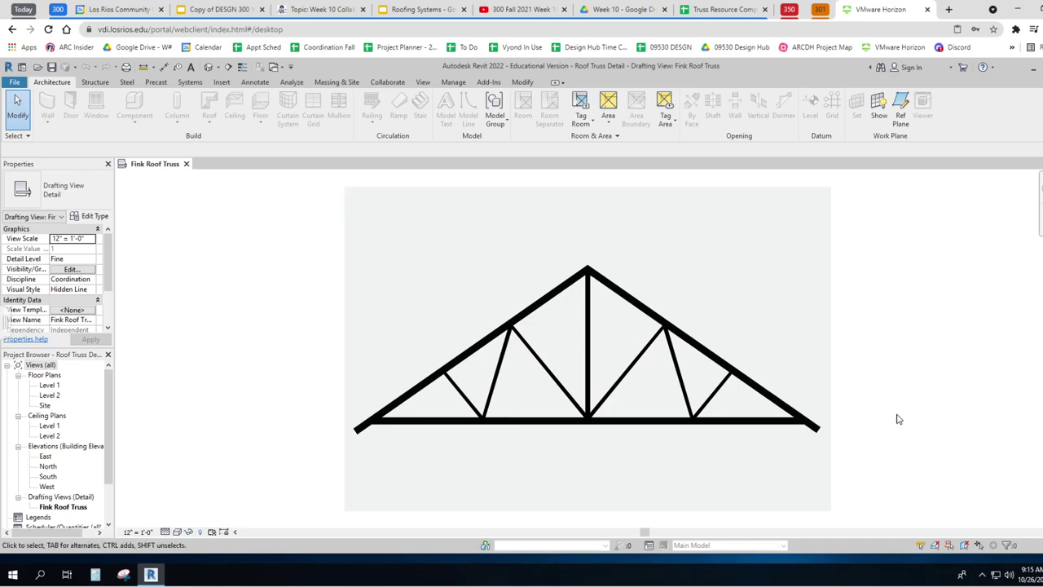
- Change the truss raster image's width from 29' to 20' in Properties and apply it
{"action": "left_click", "coordinate": [652, 330]}
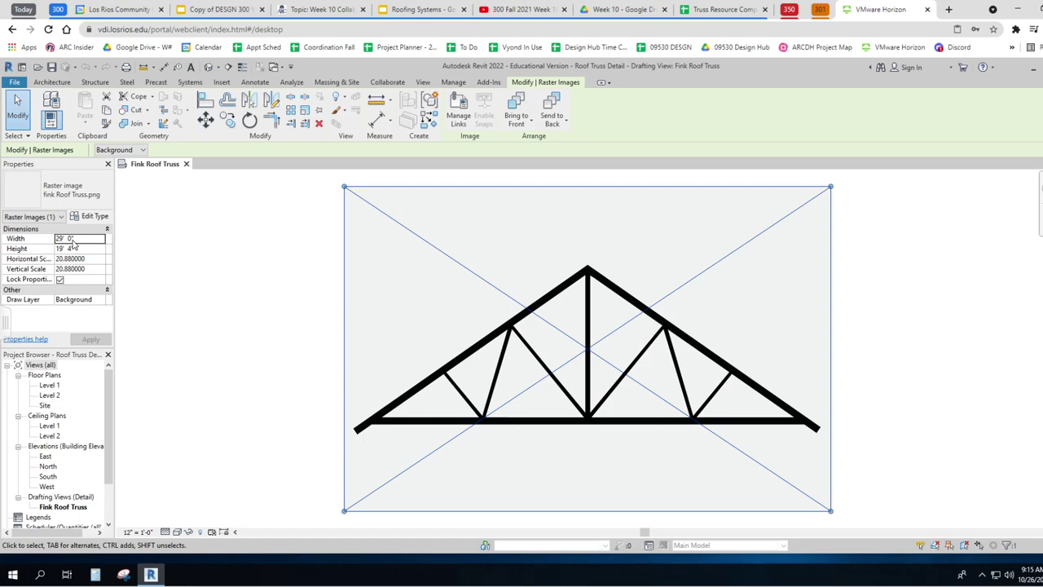
{"action": "left_click", "coordinate": [73, 241]}
{"action": "left_click_drag", "start_coordinate": [77, 238], "coordinate": [53, 238]}
{"action": "type", "text": "20"}
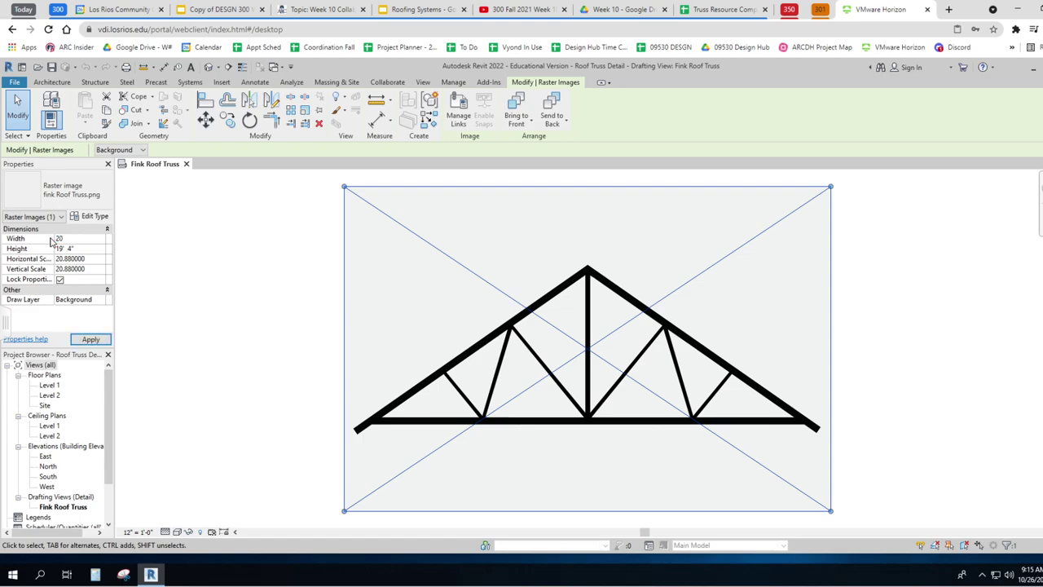
{"action": "key", "text": "Return"}
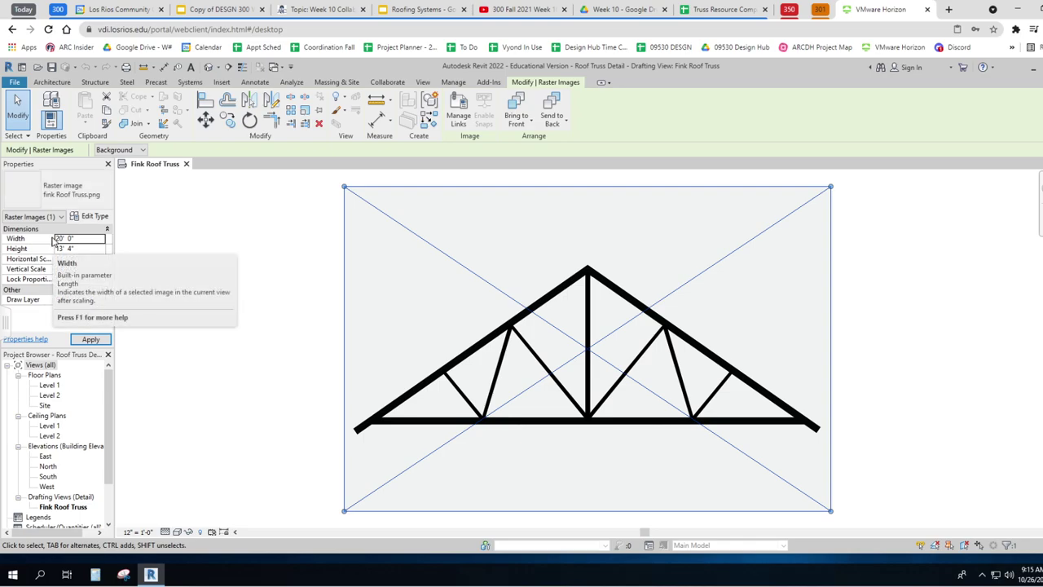
{"action": "left_click", "coordinate": [238, 350]}
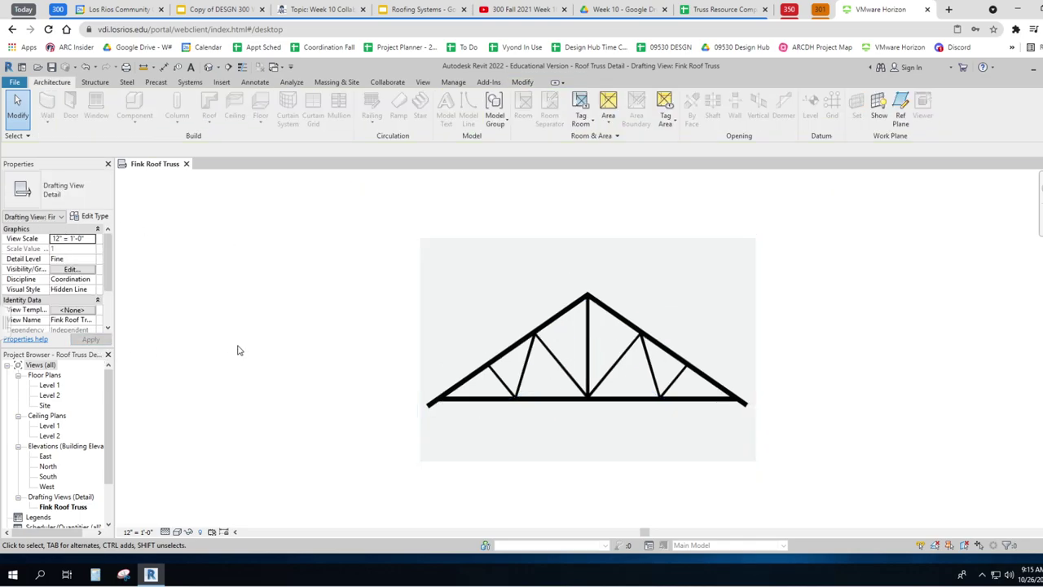
{"action": "left_click", "coordinate": [455, 327]}
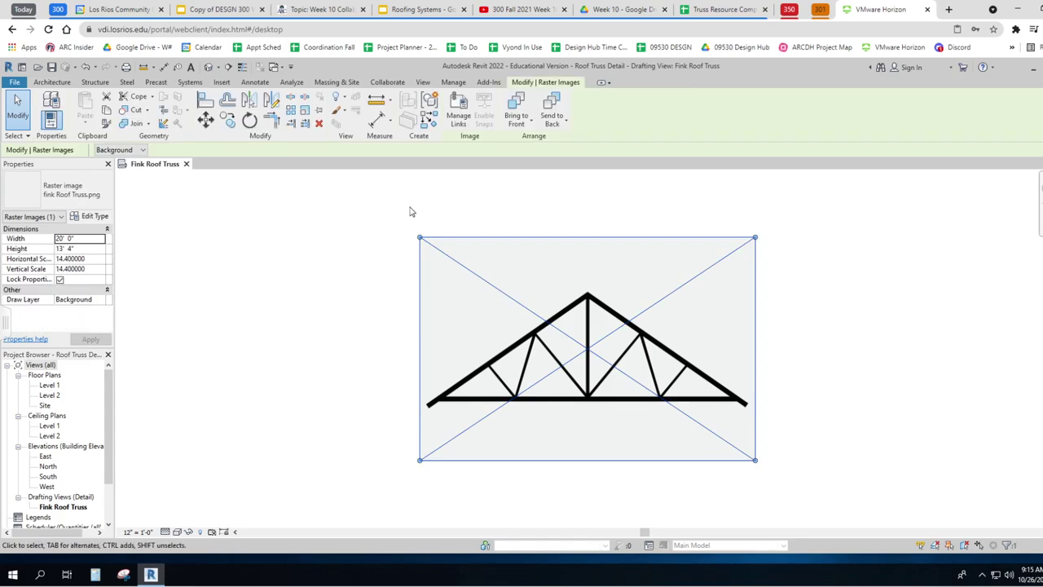
{"action": "left_click", "coordinate": [376, 104]}
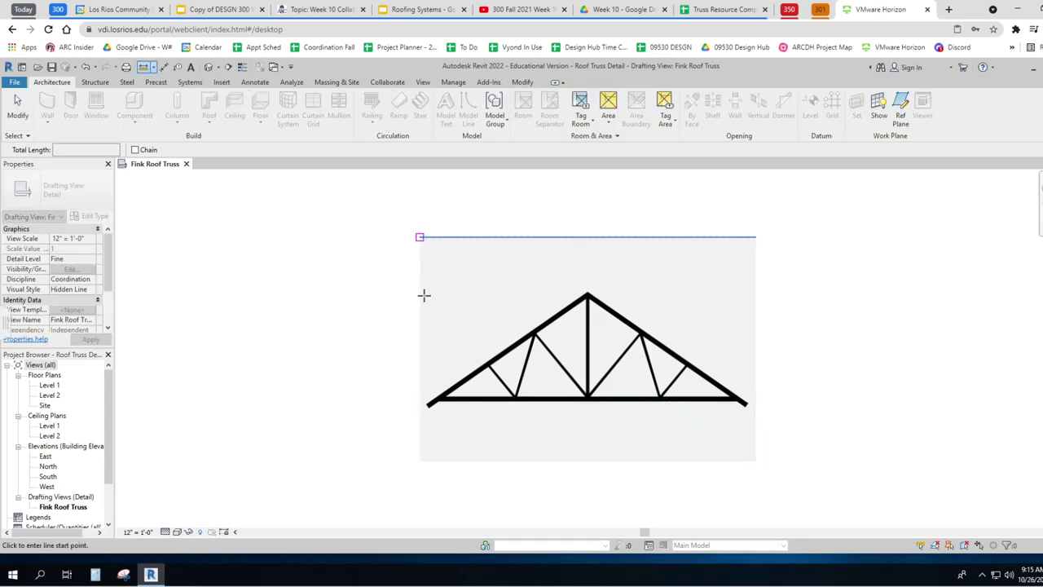
{"action": "left_click", "coordinate": [440, 398]}
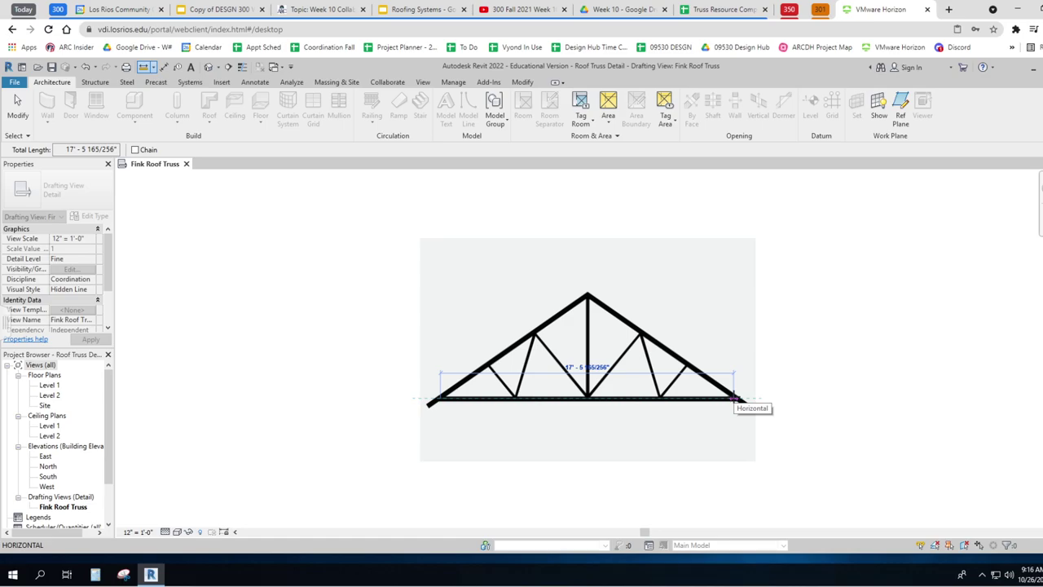
{"action": "left_click", "coordinate": [734, 398]}
{"action": "key", "text": "Escape"}
{"action": "key", "text": "Escape"}
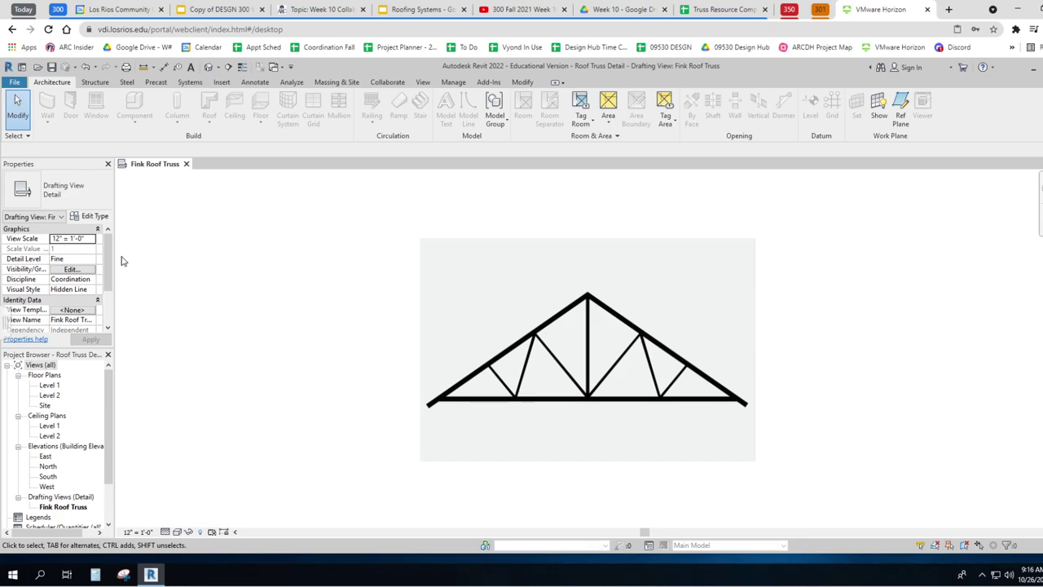
- Set the truss image width to 25' and start measuring the resized truss
{"action": "left_click", "coordinate": [445, 318]}
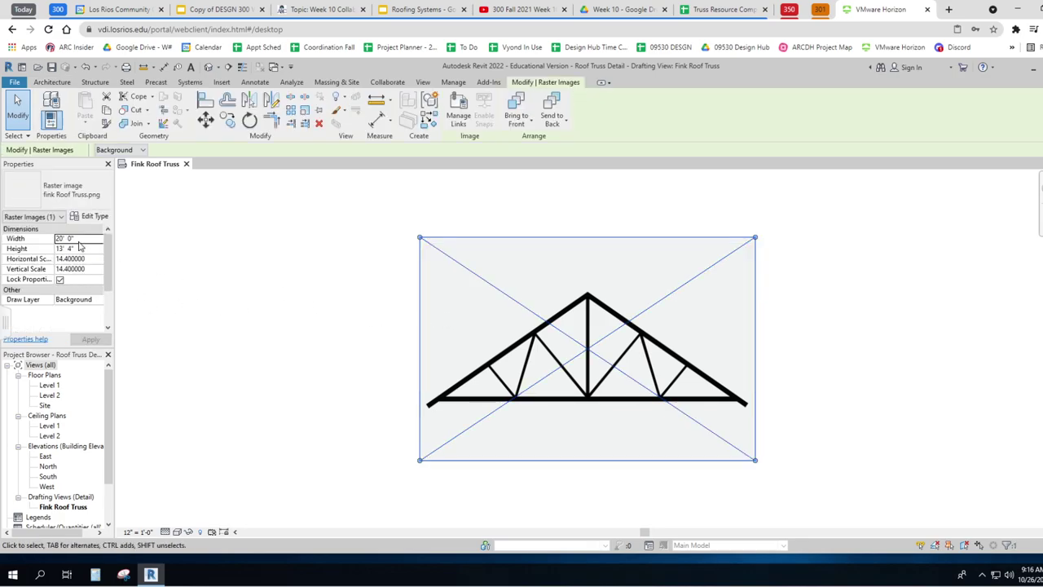
{"action": "double_click", "coordinate": [82, 237]}
{"action": "type", "text": "25"}
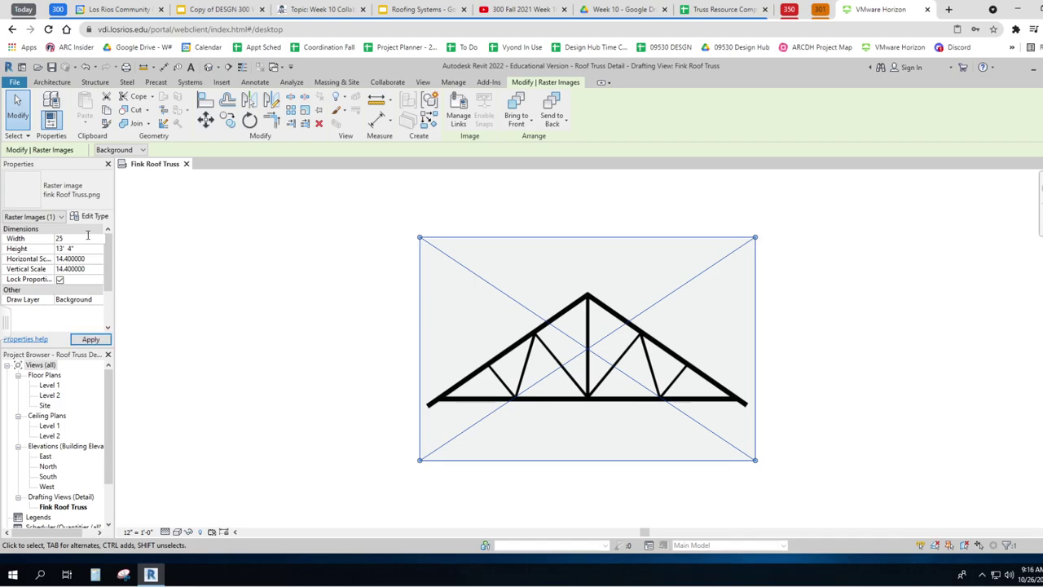
{"action": "left_click", "coordinate": [96, 340]}
{"action": "left_click", "coordinate": [378, 99]}
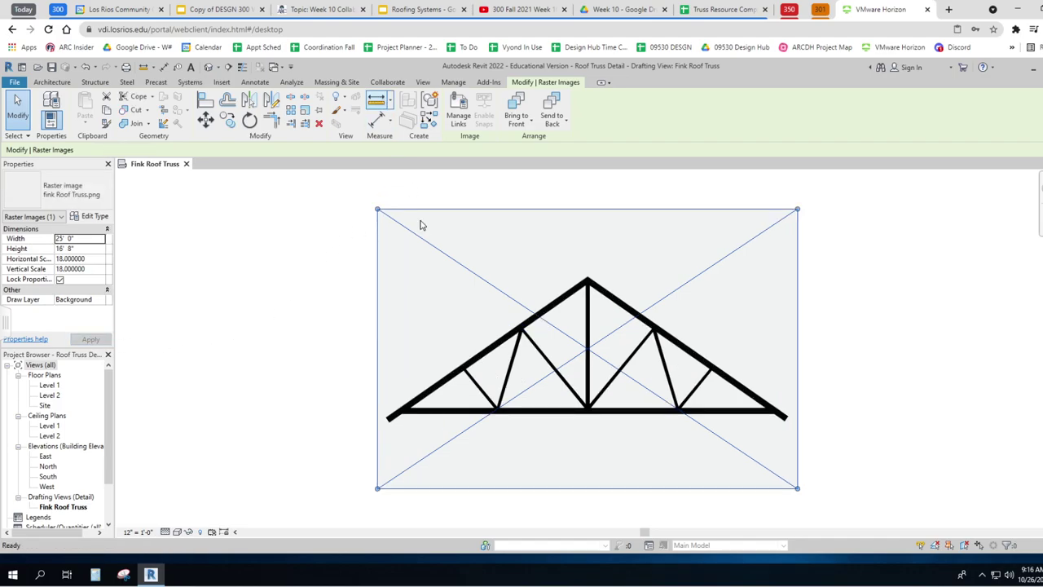
{"action": "left_click", "coordinate": [402, 410]}
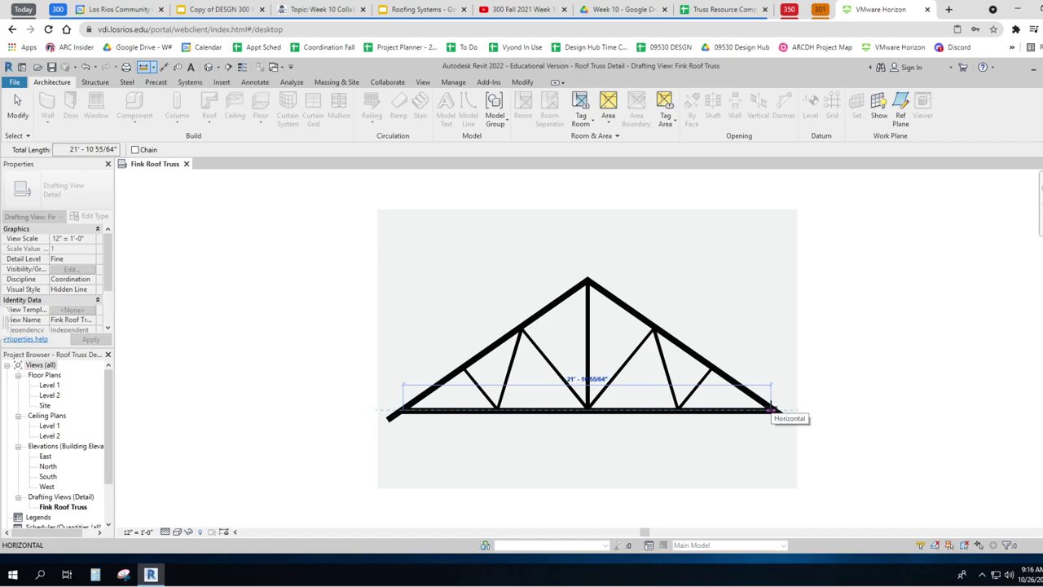
{"action": "key", "text": "Escape"}
{"action": "key", "text": "Escape"}
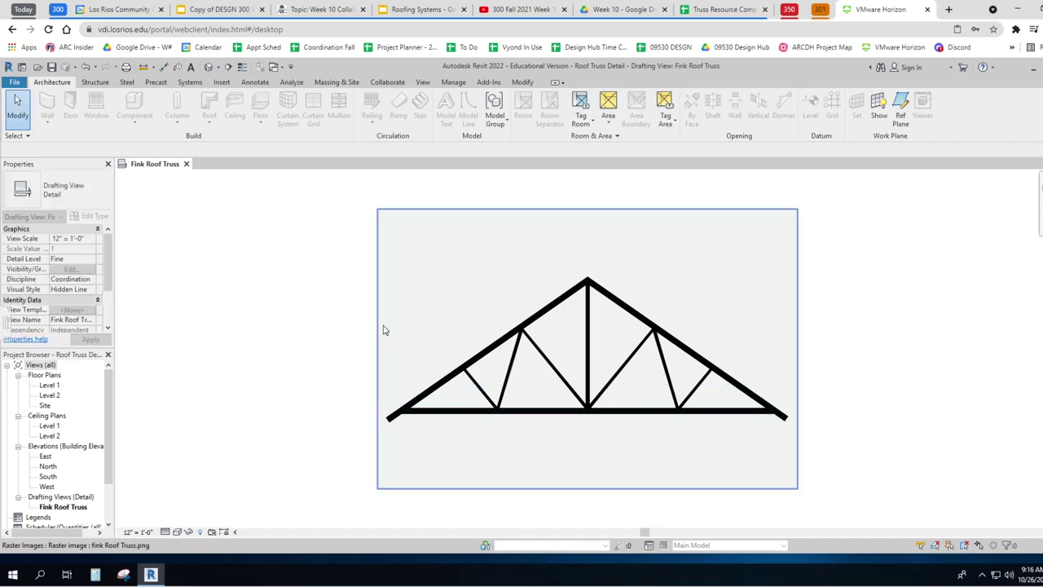
- Widen the image to 27' and measure the bottom chord at about 23' 10" with a detail line
{"action": "left_click", "coordinate": [384, 328]}
{"action": "left_click", "coordinate": [85, 239]}
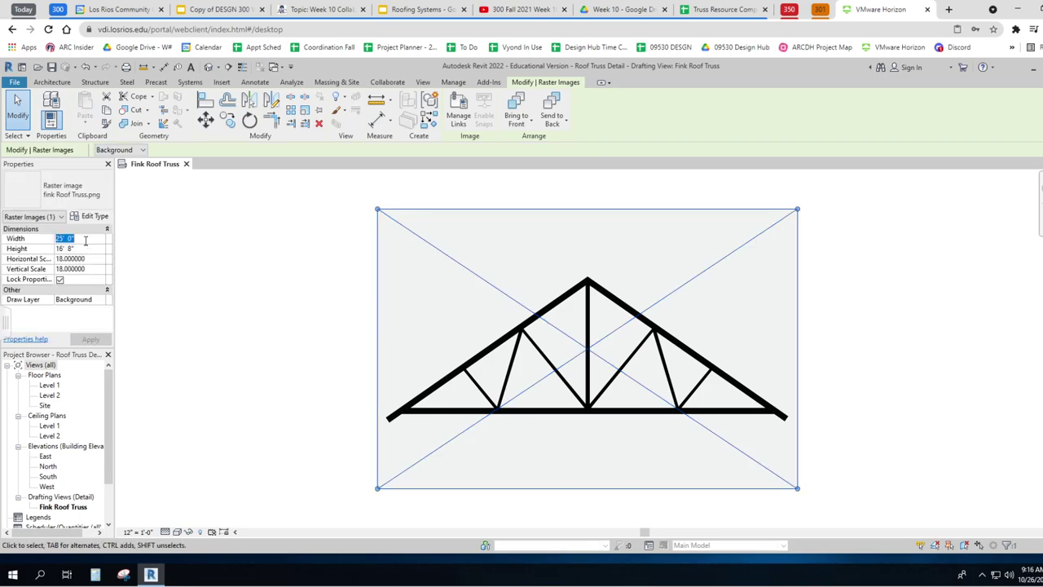
{"action": "type", "text": "2"}
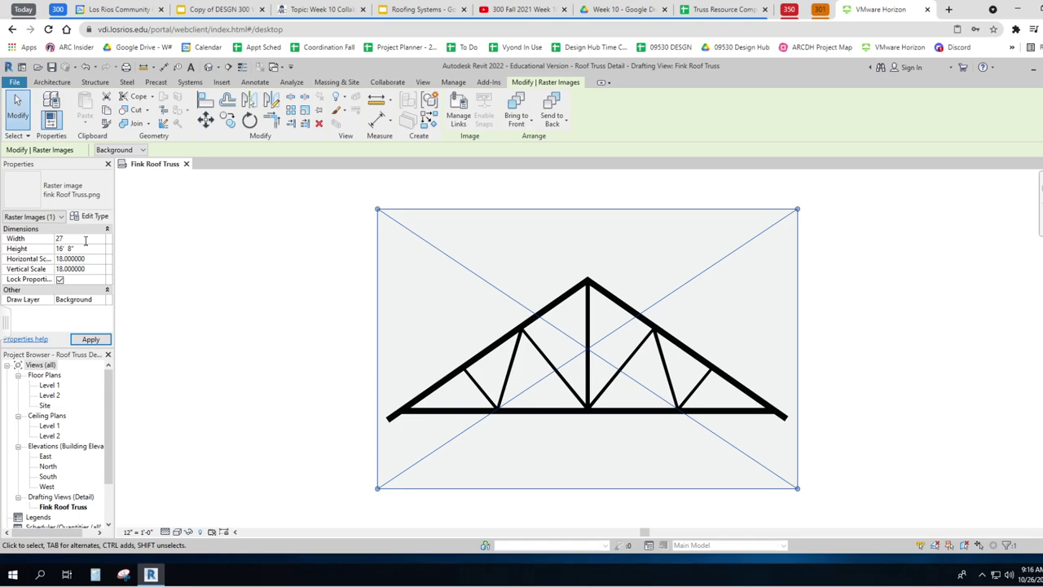
{"action": "type", "text": "7"}
{"action": "left_click", "coordinate": [91, 339]}
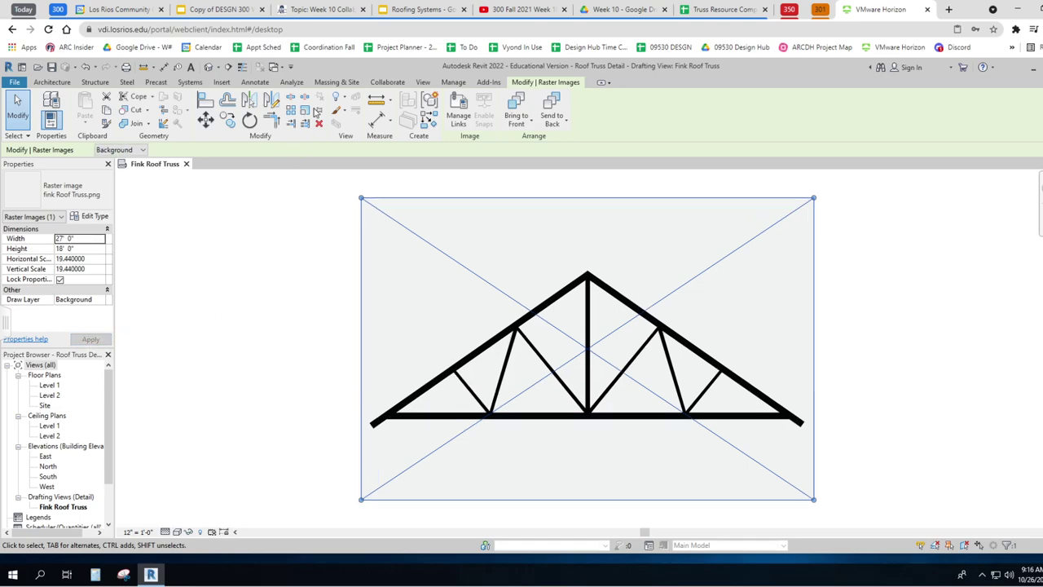
{"action": "key", "text": "d"}
{"action": "key", "text": "l"}
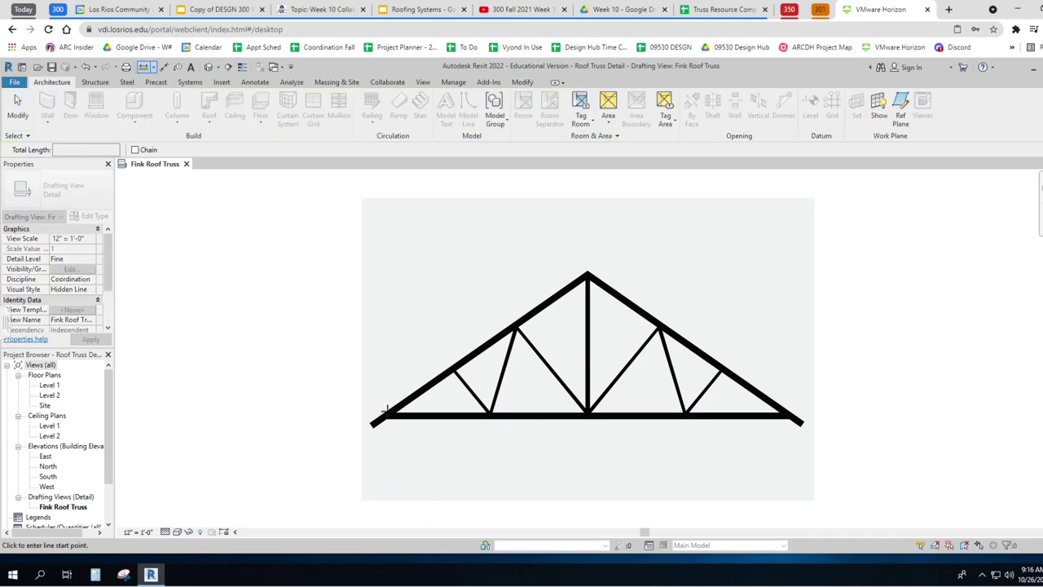
{"action": "left_click", "coordinate": [388, 414]}
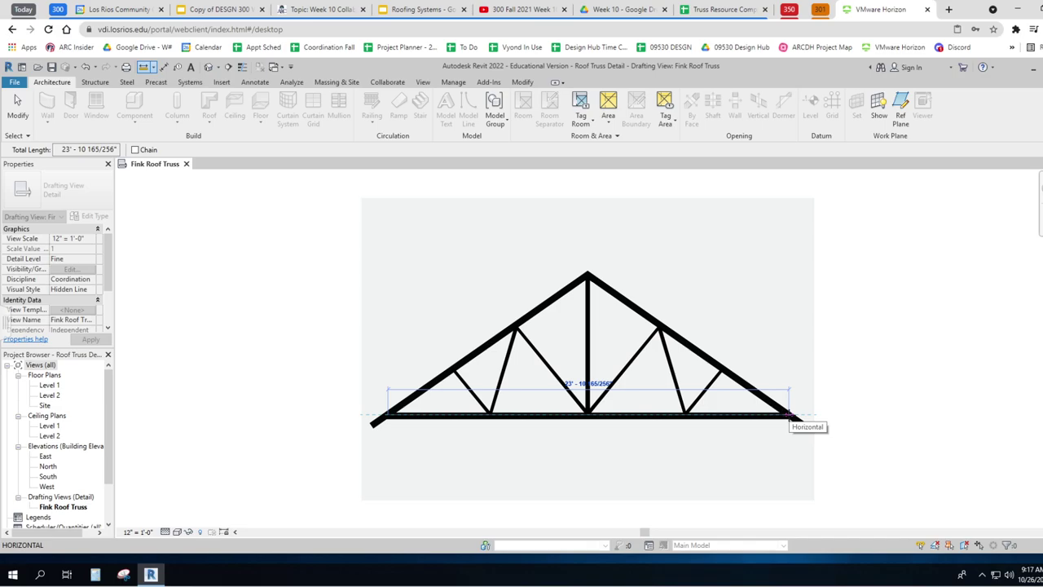
{"action": "key", "text": "Escape"}
{"action": "key", "text": "Escape"}
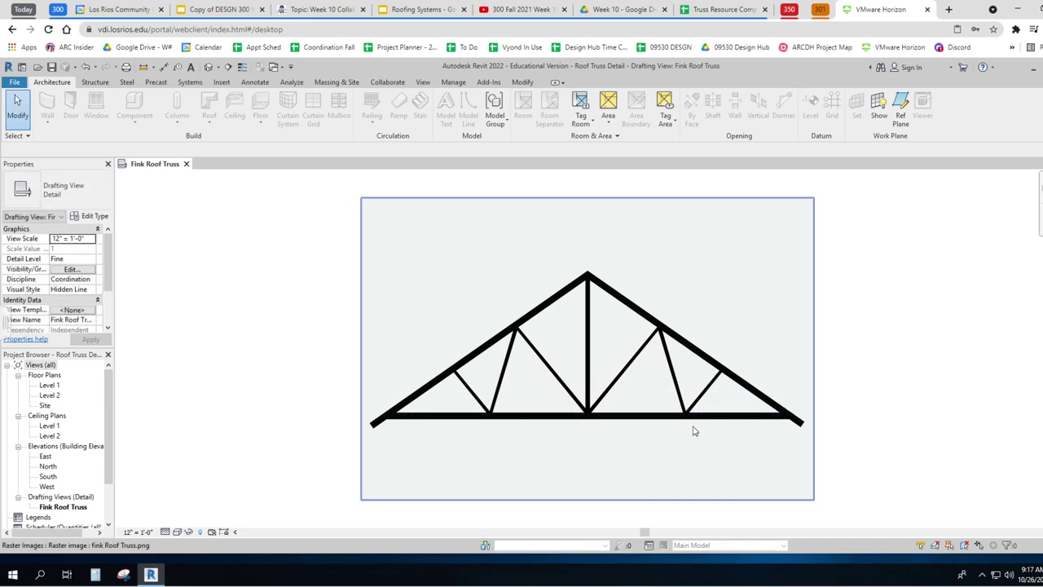
{"action": "left_click", "coordinate": [369, 332]}
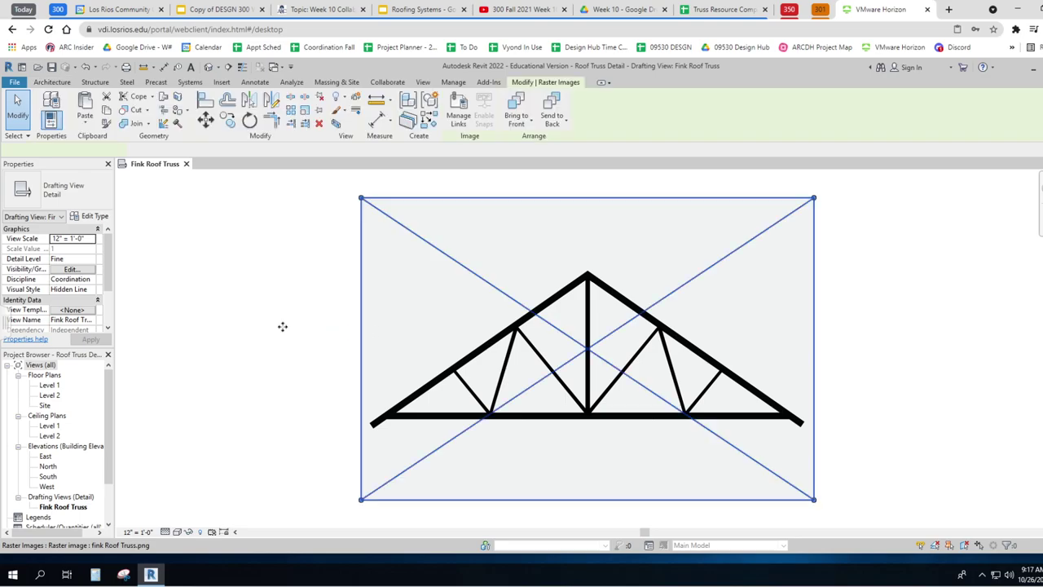
{"action": "left_click", "coordinate": [80, 239]}
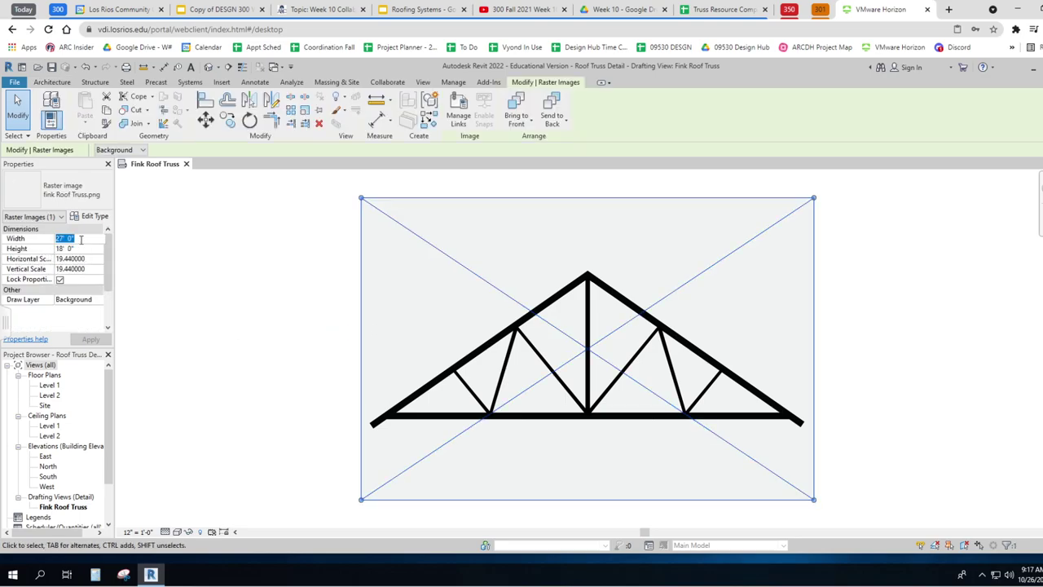
{"action": "type", "text": "29"}
{"action": "left_click", "coordinate": [91, 339]}
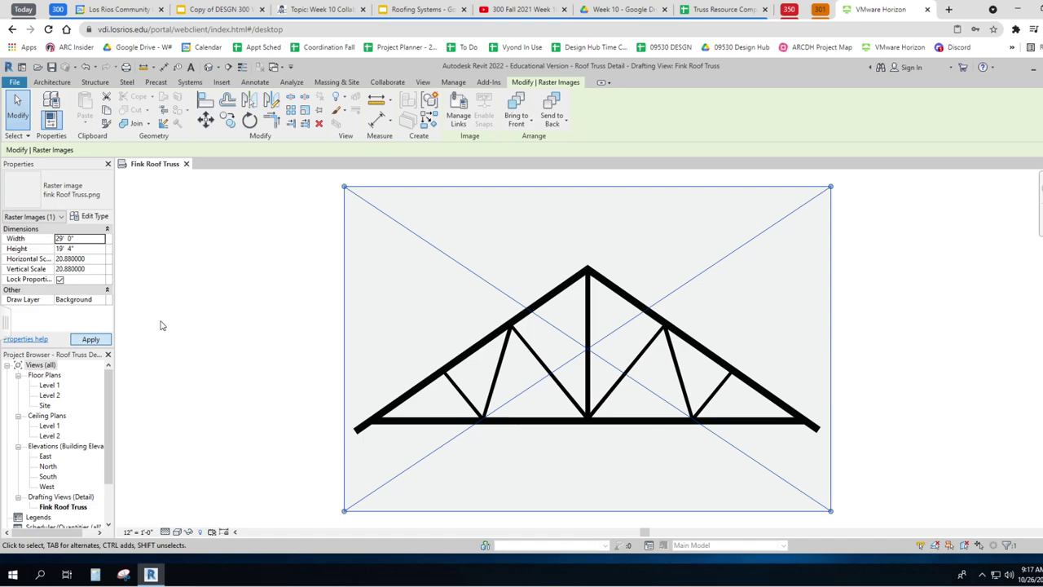
{"action": "left_click", "coordinate": [377, 121]}
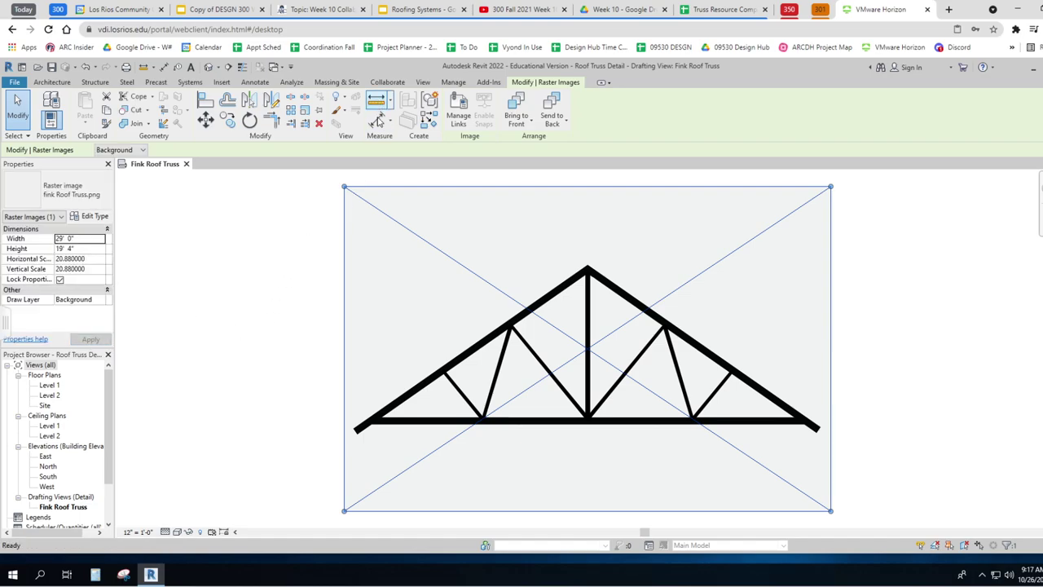
{"action": "left_click", "coordinate": [370, 423]}
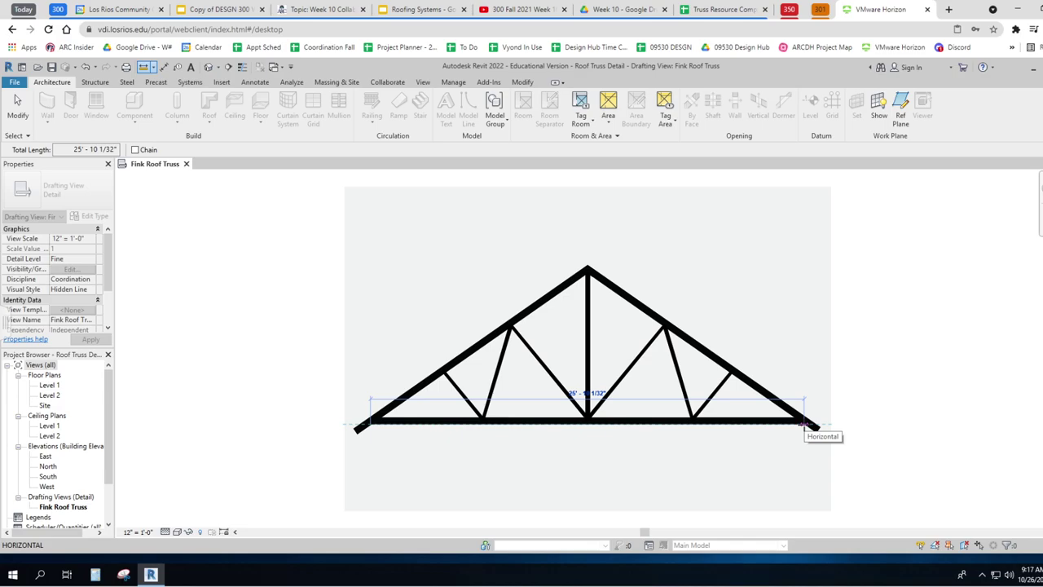
{"action": "key", "text": "Escape"}
{"action": "key", "text": "Escape"}
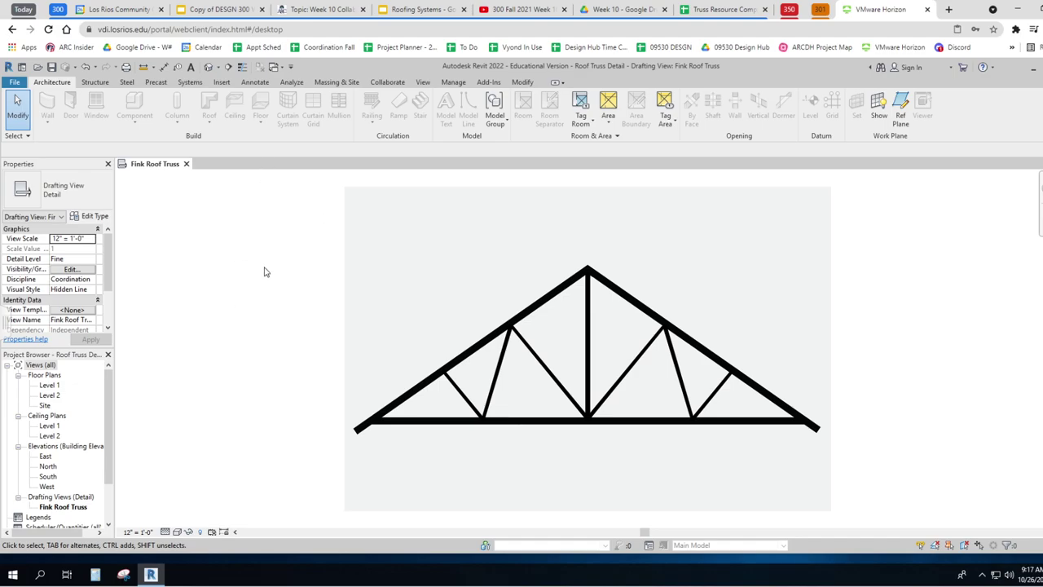
- Trace the top chords from the left heel to the right end, plus a vertical from the apex
{"action": "left_click", "coordinate": [259, 83]}
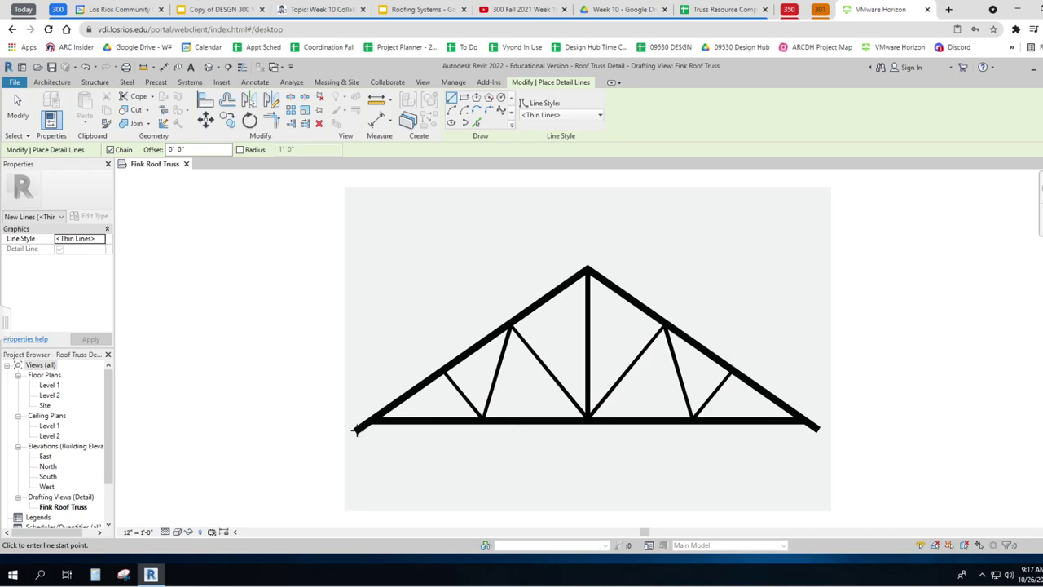
{"action": "left_click", "coordinate": [356, 428]}
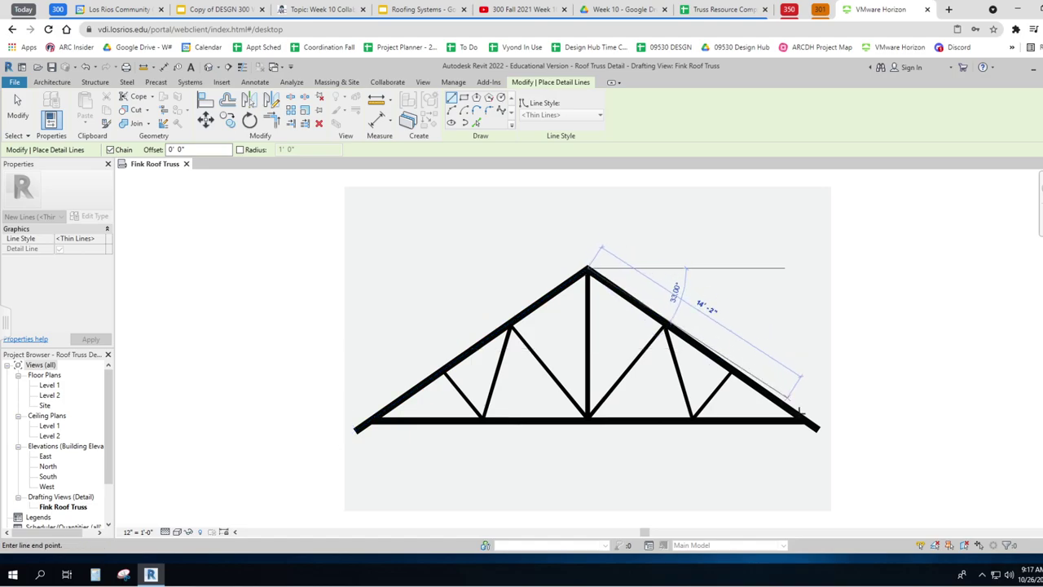
{"action": "left_click", "coordinate": [817, 428]}
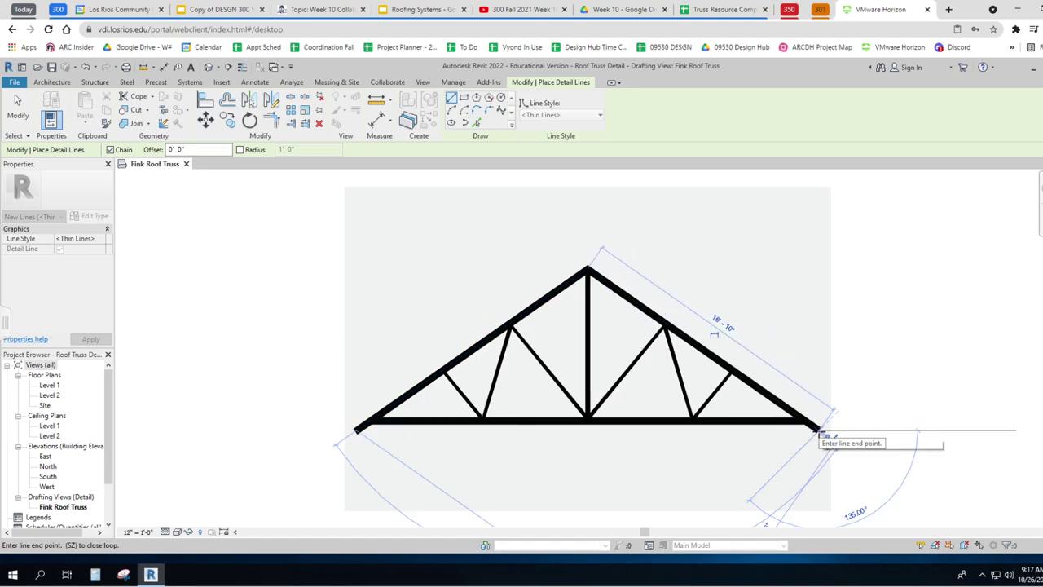
{"action": "key", "text": "Escape"}
{"action": "key", "text": "Escape"}
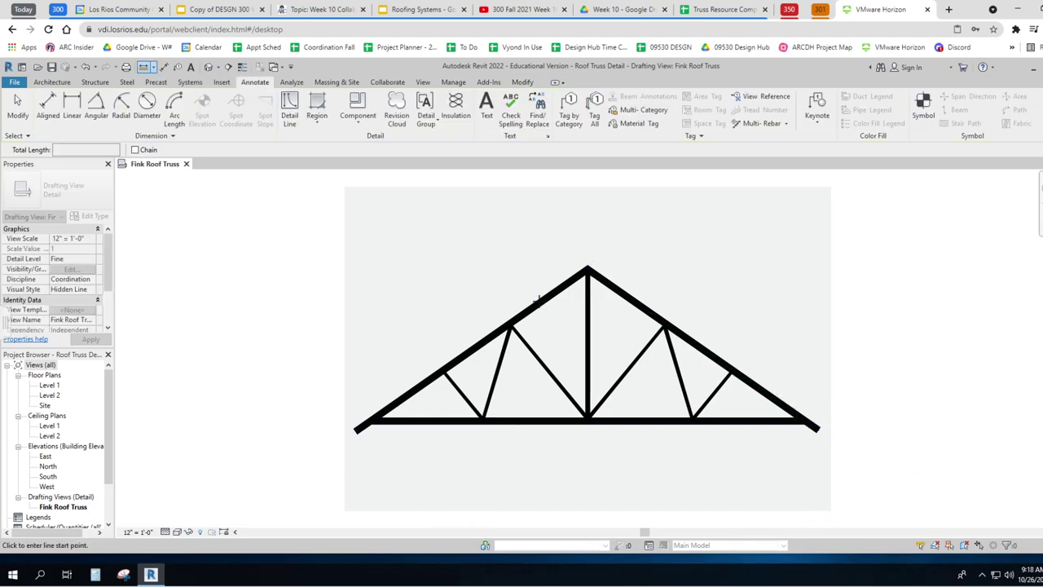
{"action": "left_click", "coordinate": [587, 268]}
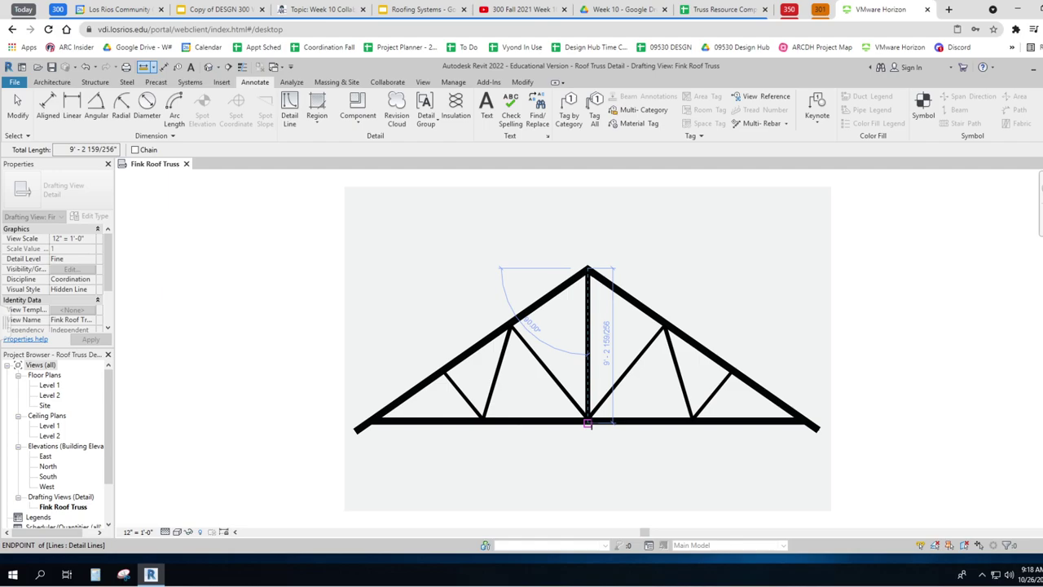
{"action": "left_click", "coordinate": [587, 423]}
{"action": "key", "text": "Escape"}
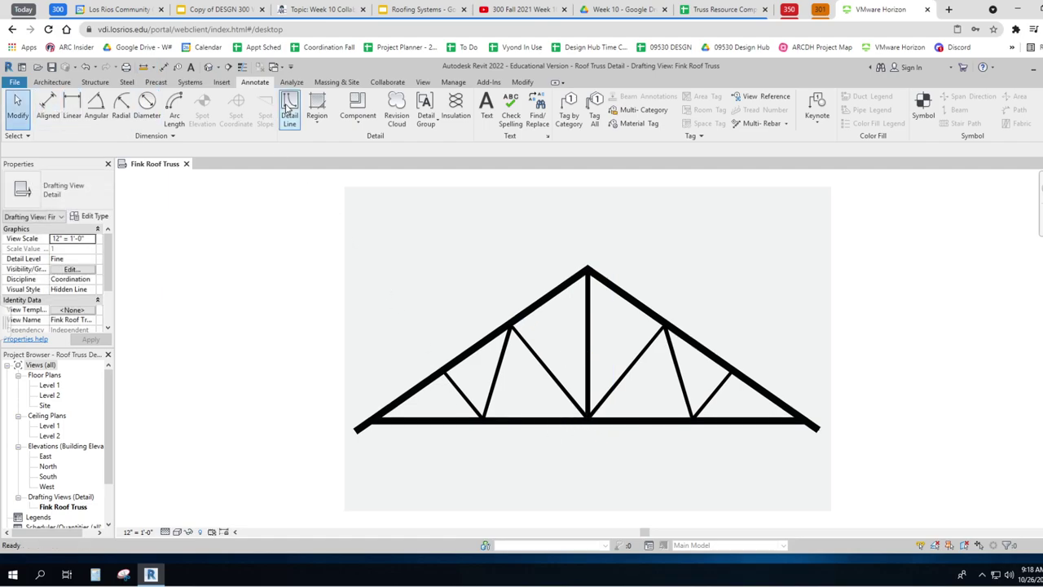
- Redraw the central vertical member from the apex down to the bottom chord
{"action": "left_click", "coordinate": [289, 109]}
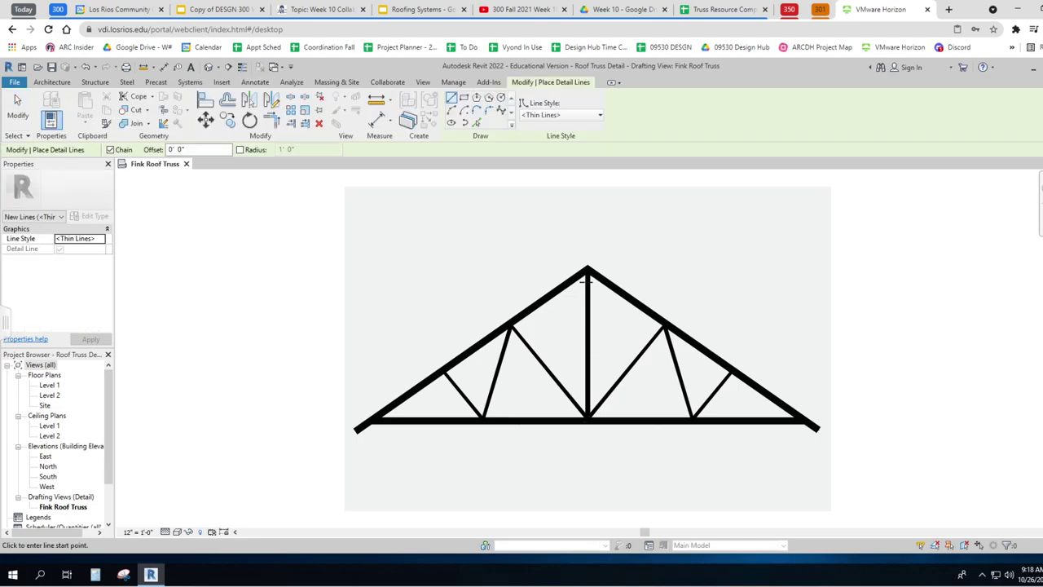
{"action": "left_click", "coordinate": [588, 268]}
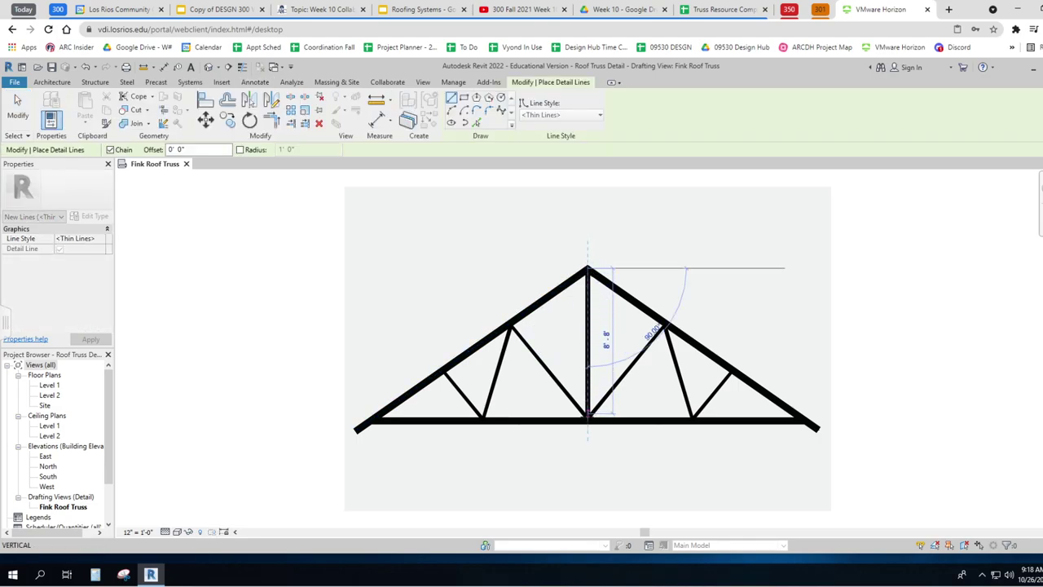
{"action": "left_click", "coordinate": [587, 420]}
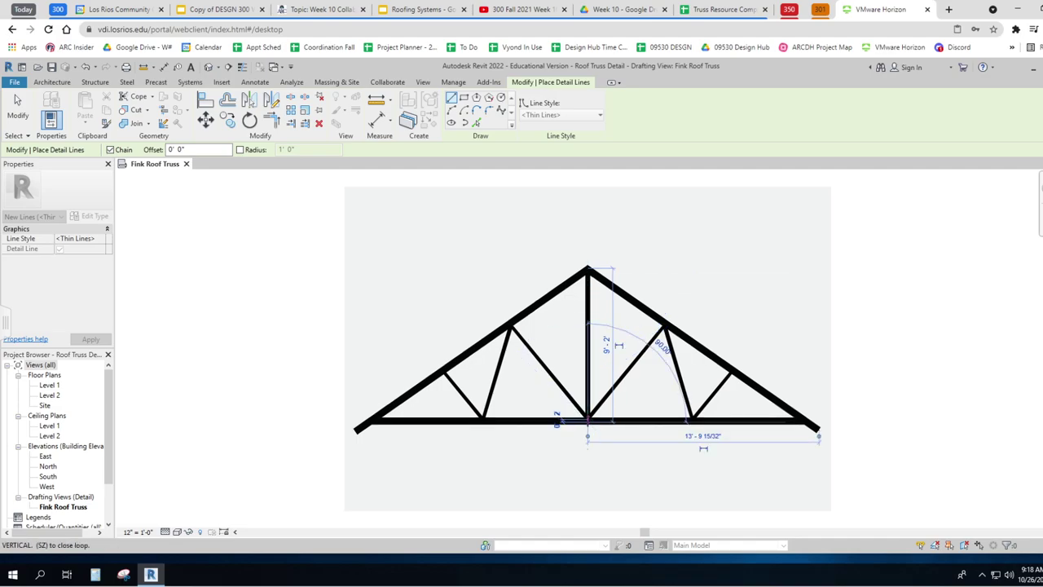
{"action": "key", "text": "Escape"}
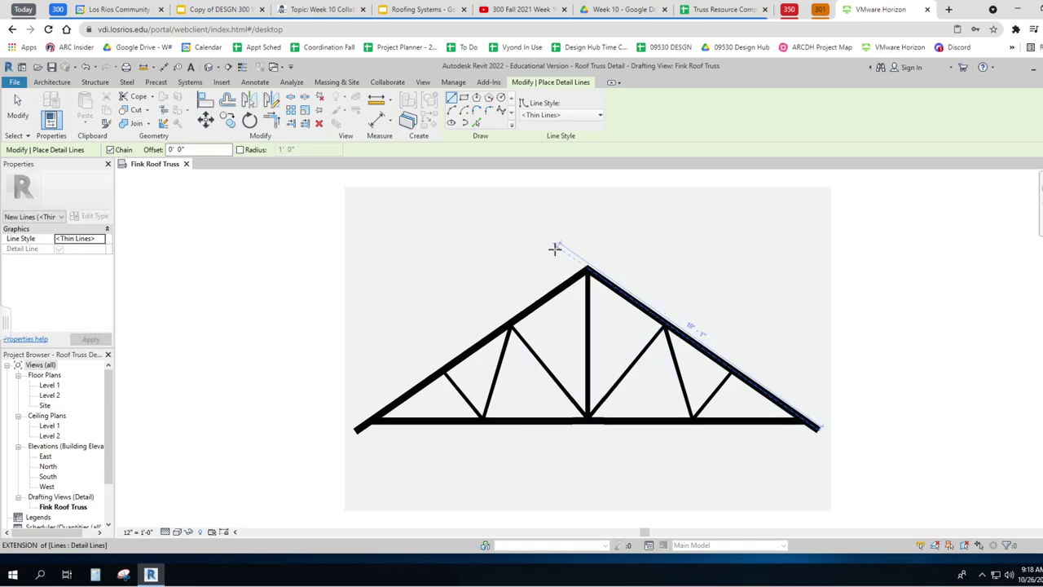
{"action": "key", "text": "Escape"}
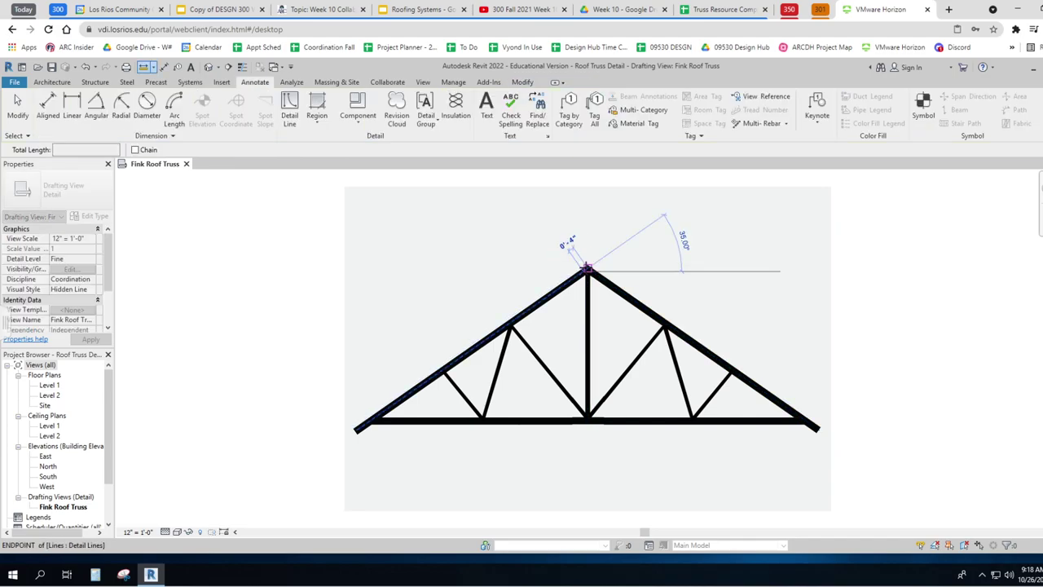
- Measure both halves of the bottom chord from the base of the vertical member
{"action": "left_click", "coordinate": [820, 428]}
{"action": "key", "text": "Escape"}
{"action": "key", "text": "Escape"}
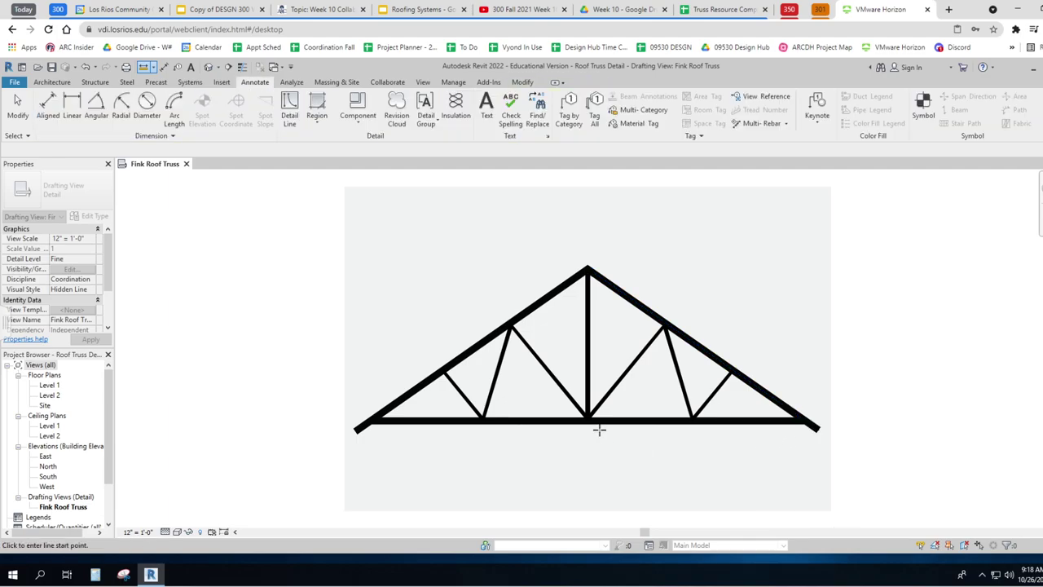
{"action": "left_click", "coordinate": [587, 421]}
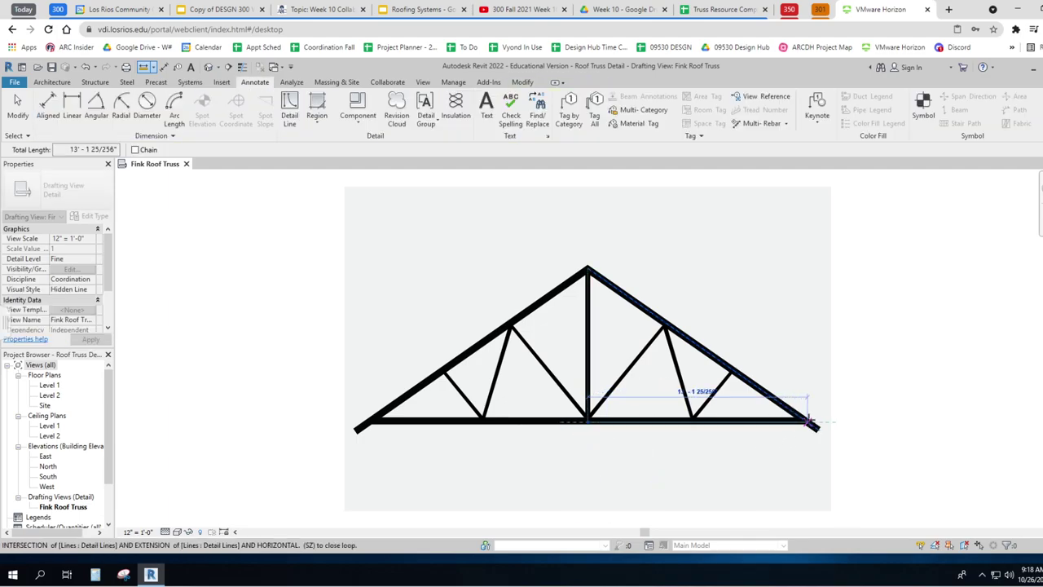
{"action": "left_click", "coordinate": [808, 422]}
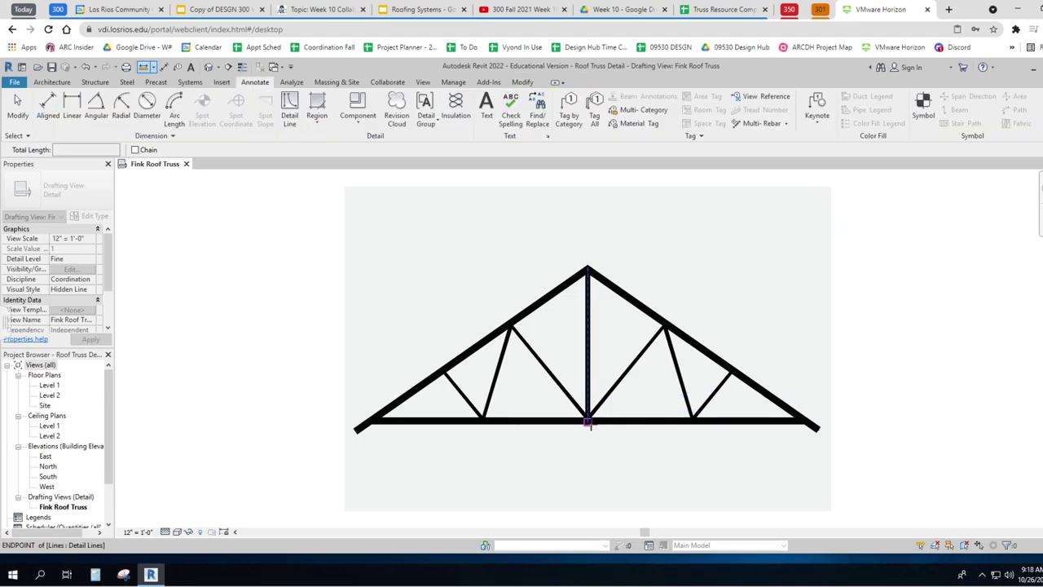
{"action": "left_click", "coordinate": [588, 422]}
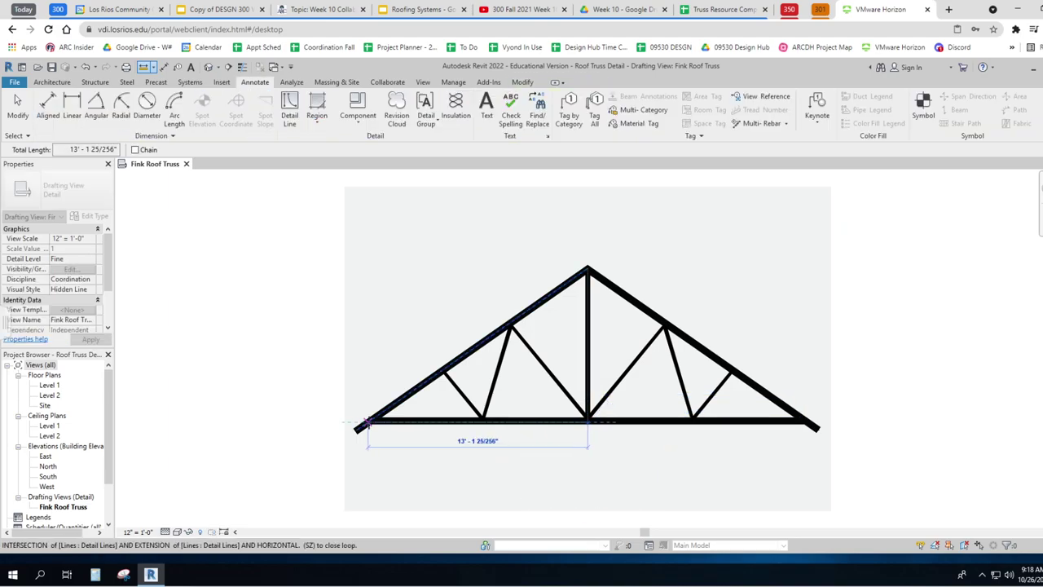
{"action": "left_click", "coordinate": [368, 421]}
{"action": "left_click", "coordinate": [586, 421]}
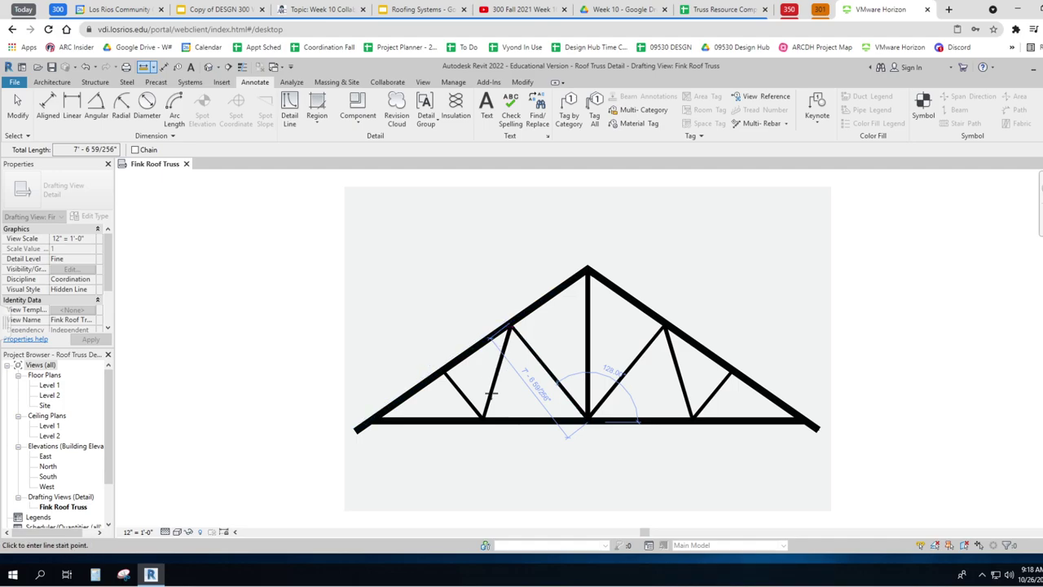
{"action": "key", "text": "Escape"}
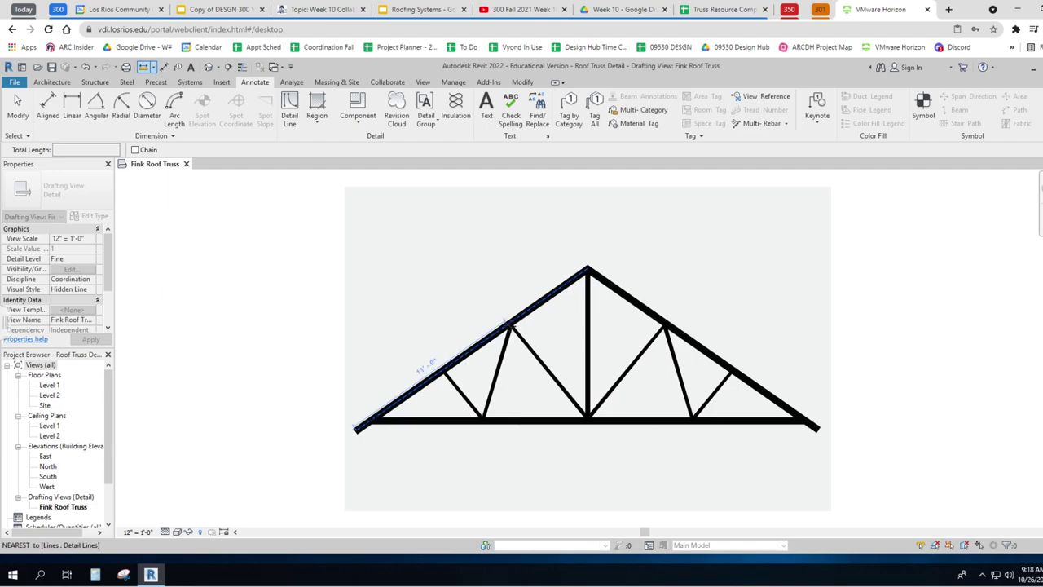
- Trace the left web members: centre diagonal, its return to the bottom chord, and the short web
{"action": "left_click", "coordinate": [289, 106]}
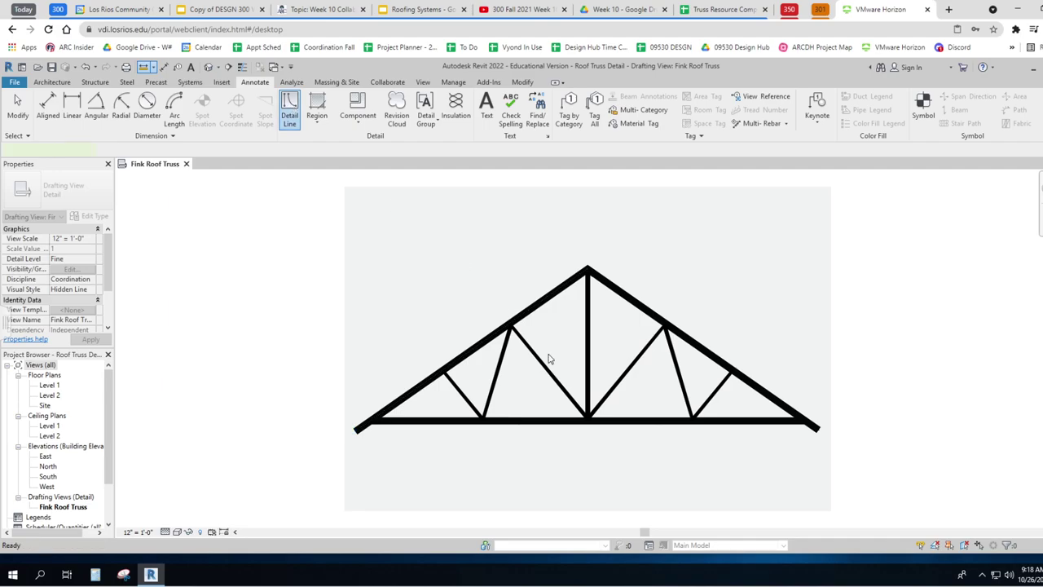
{"action": "left_click", "coordinate": [586, 420]}
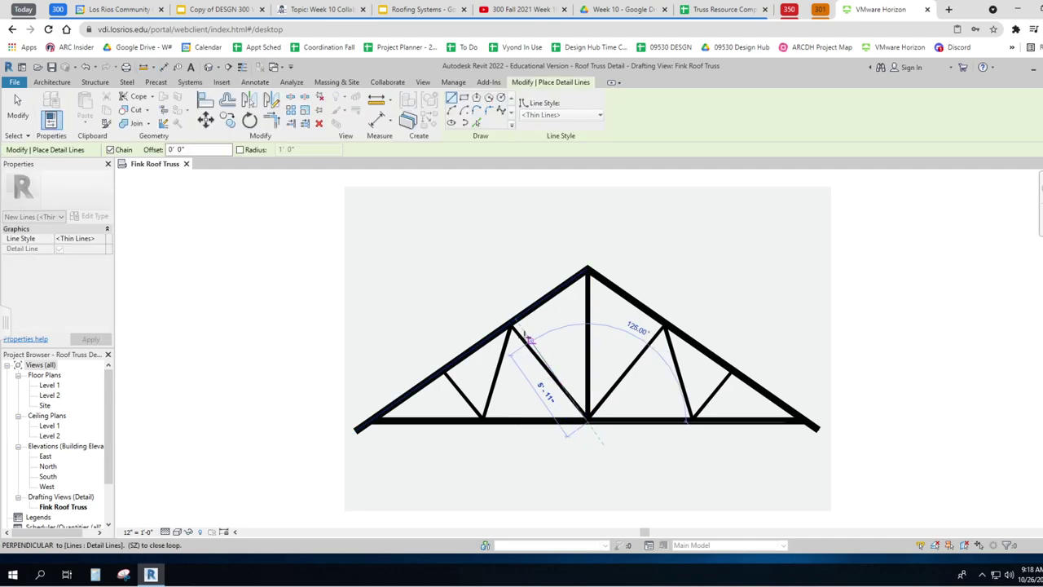
{"action": "left_click", "coordinate": [507, 326]}
{"action": "key", "text": "Escape"}
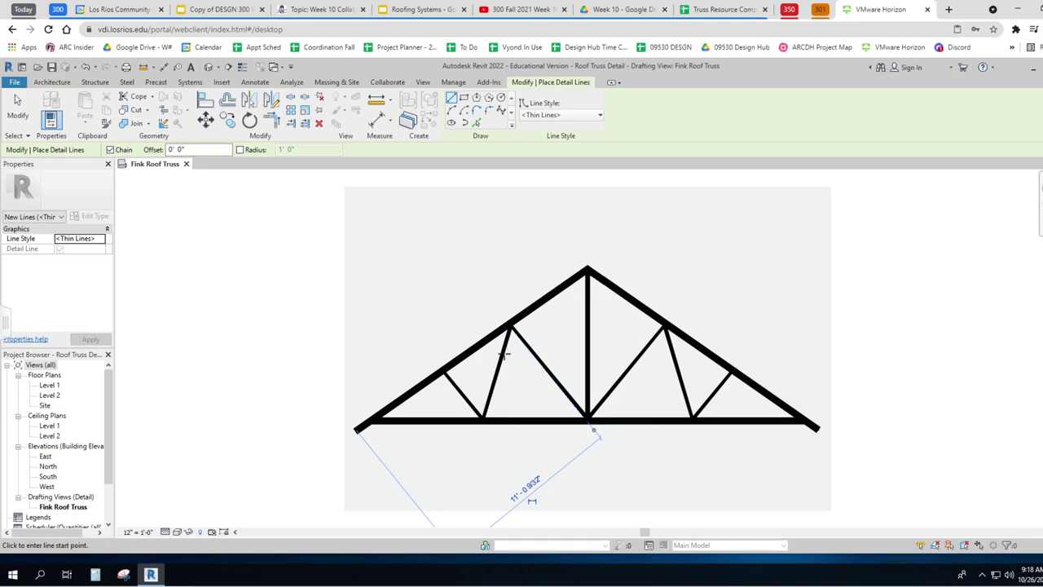
{"action": "left_click", "coordinate": [507, 326]}
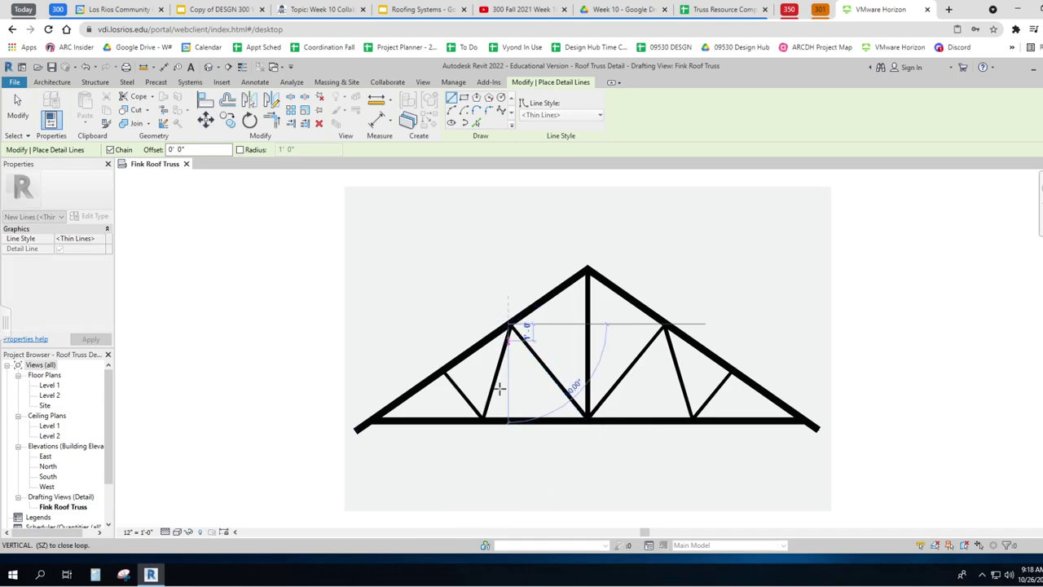
{"action": "left_click", "coordinate": [482, 421]}
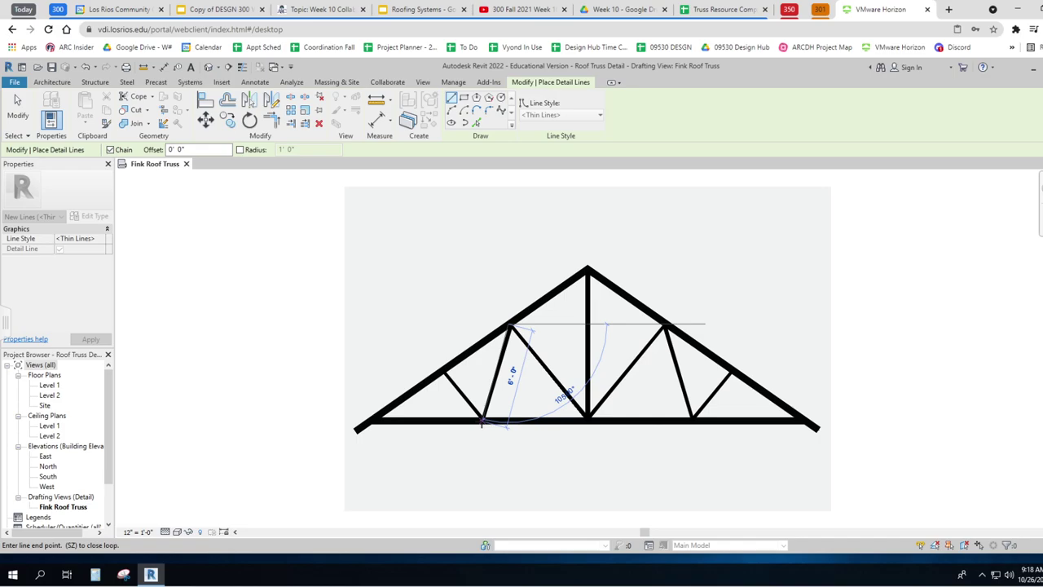
{"action": "key", "text": "Escape"}
{"action": "key", "text": "Escape"}
{"action": "key", "text": "d"}
{"action": "key", "text": "l"}
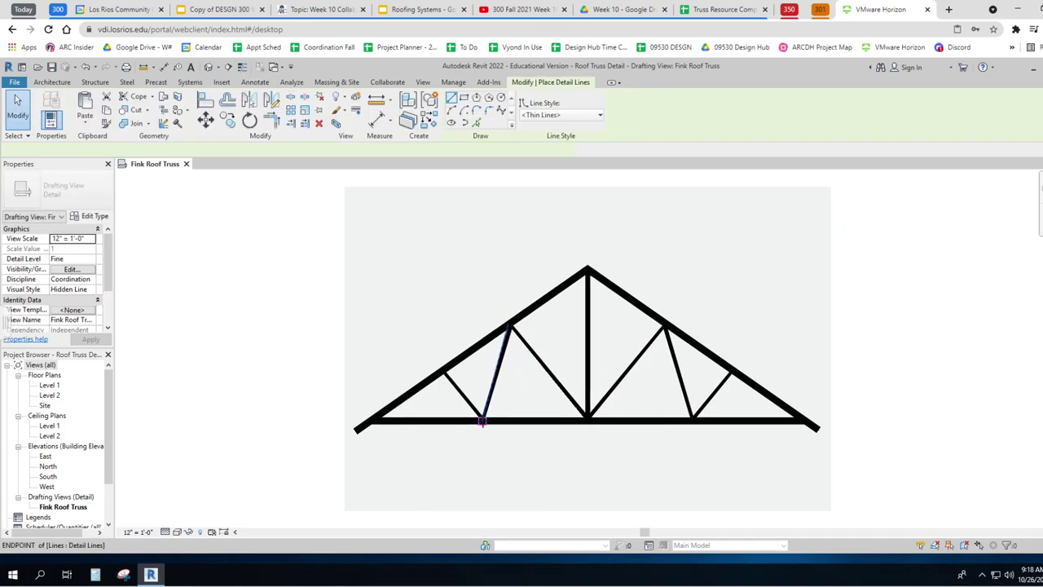
{"action": "left_click", "coordinate": [482, 421]}
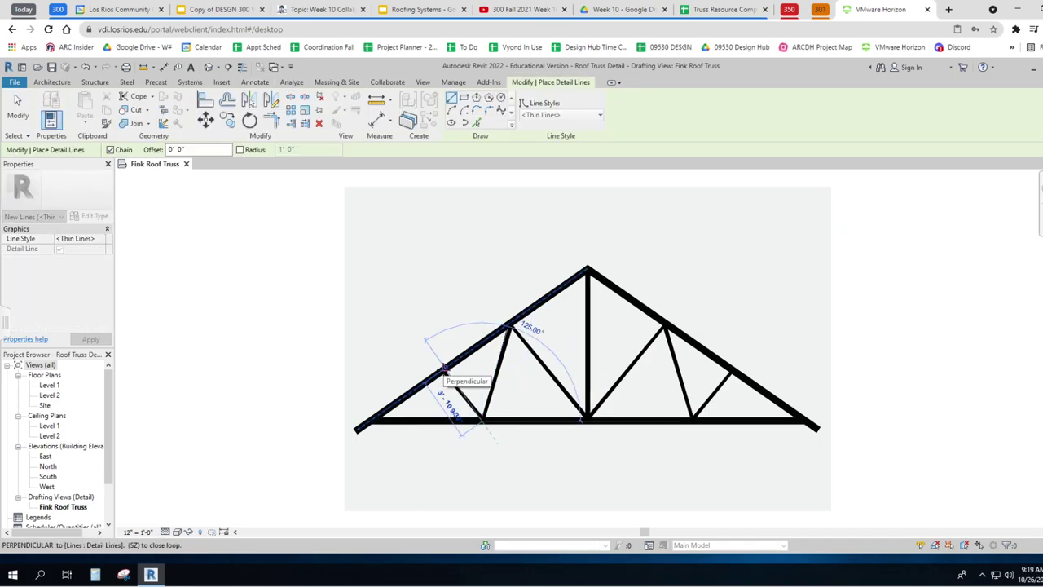
{"action": "left_click", "coordinate": [445, 373]}
{"action": "key", "text": "Escape"}
{"action": "key", "text": "Escape"}
- Trace the right web diagonal from the centre joint to the top chord and back down
{"action": "key", "text": "d"}
{"action": "key", "text": "l"}
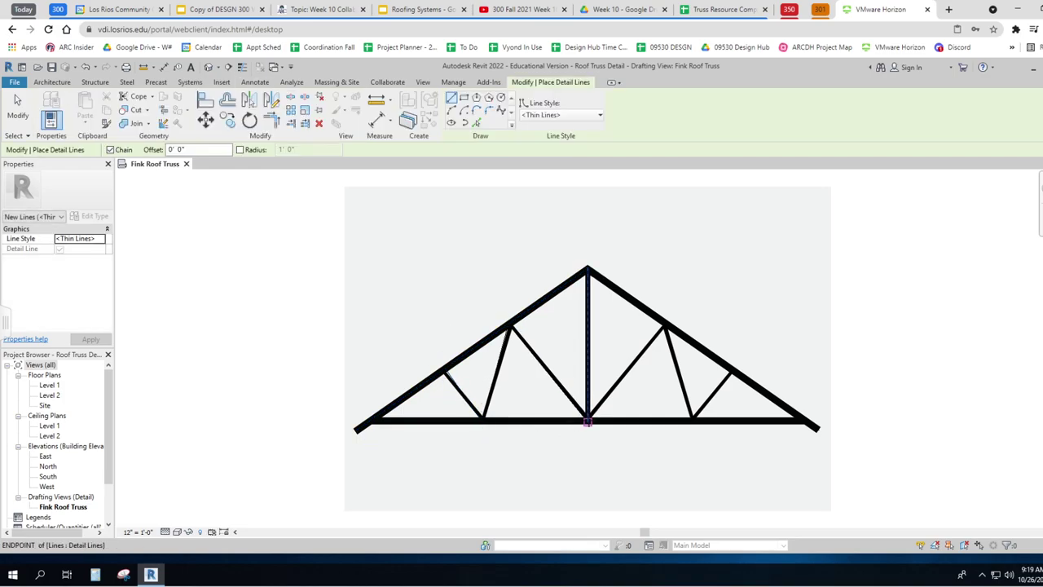
{"action": "left_click", "coordinate": [587, 420]}
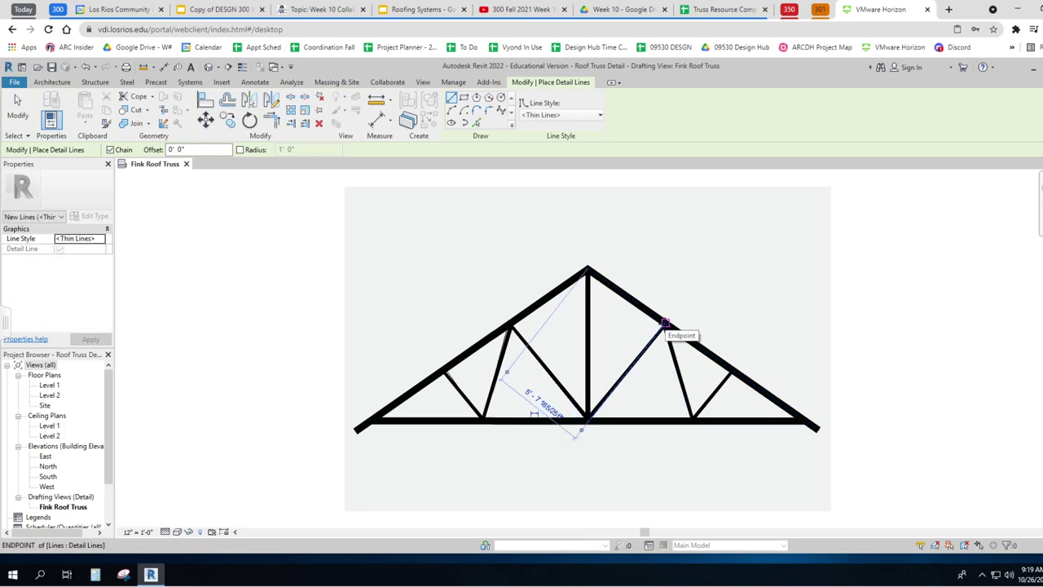
{"action": "left_click", "coordinate": [664, 324]}
{"action": "key", "text": "Escape"}
{"action": "key", "text": "Escape"}
{"action": "key", "text": "d"}
{"action": "key", "text": "l"}
{"action": "left_click", "coordinate": [664, 324]}
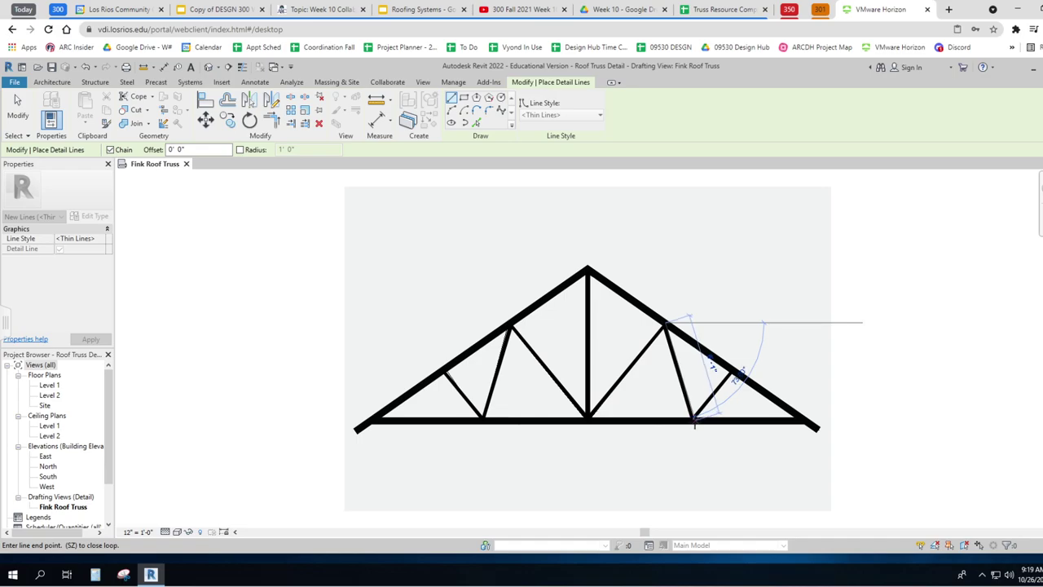
{"action": "left_click", "coordinate": [693, 421]}
{"action": "key", "text": "Escape"}
{"action": "key", "text": "Escape"}
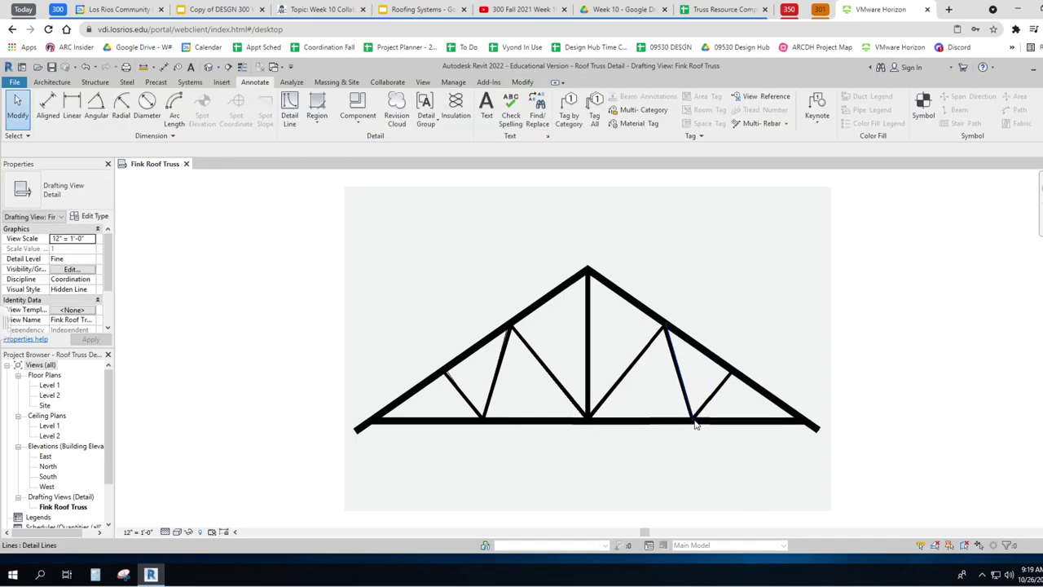
{"action": "key", "text": "d"}
{"action": "key", "text": "l"}
{"action": "key", "text": "Escape"}
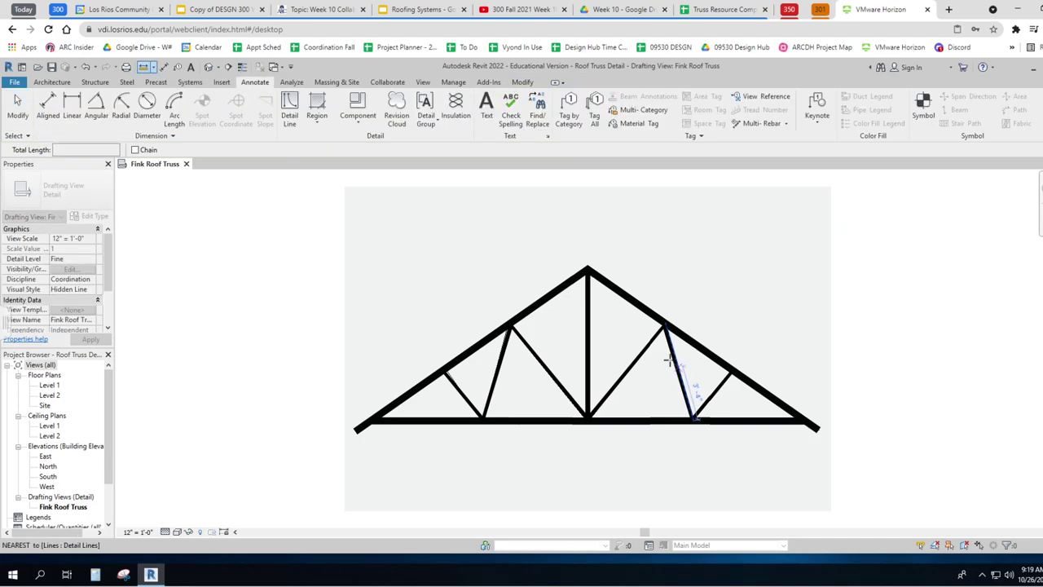
- Trace the short right web to the top chord and delete the raster truss image
{"action": "key", "text": "d"}
{"action": "key", "text": "l"}
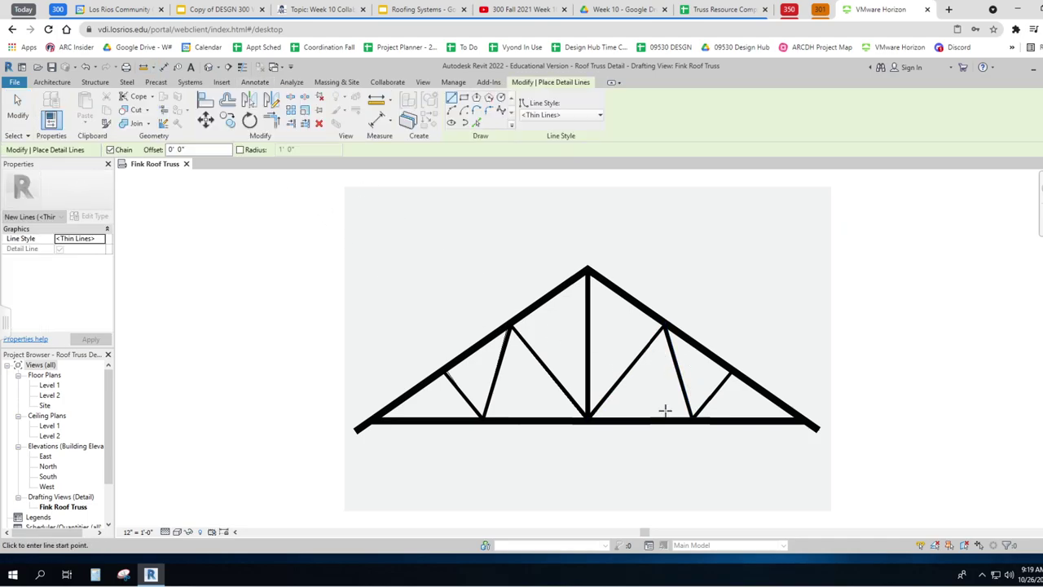
{"action": "left_click", "coordinate": [693, 421]}
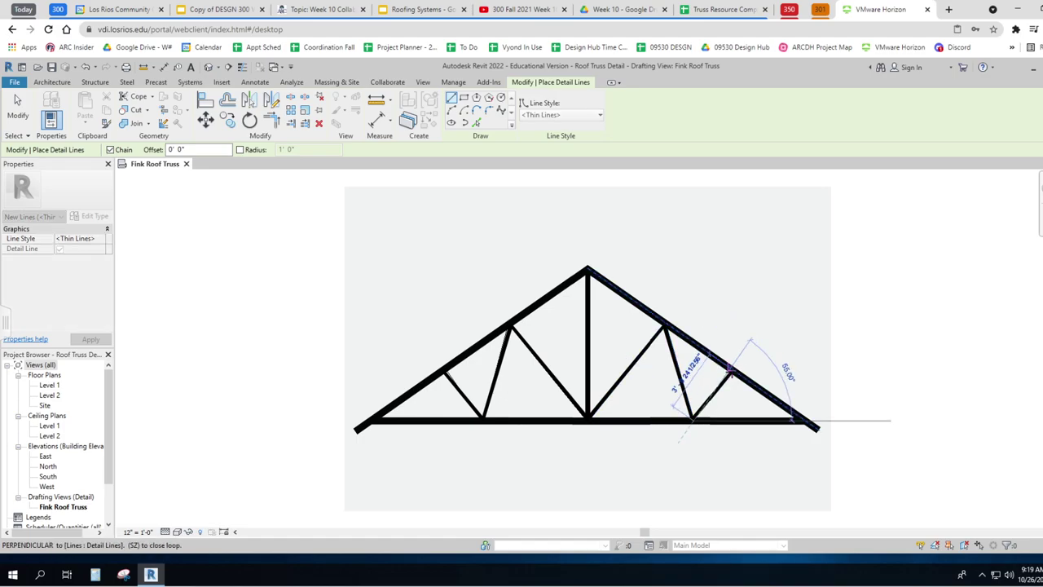
{"action": "left_click", "coordinate": [730, 369]}
{"action": "key", "text": "Escape"}
{"action": "key", "text": "Escape"}
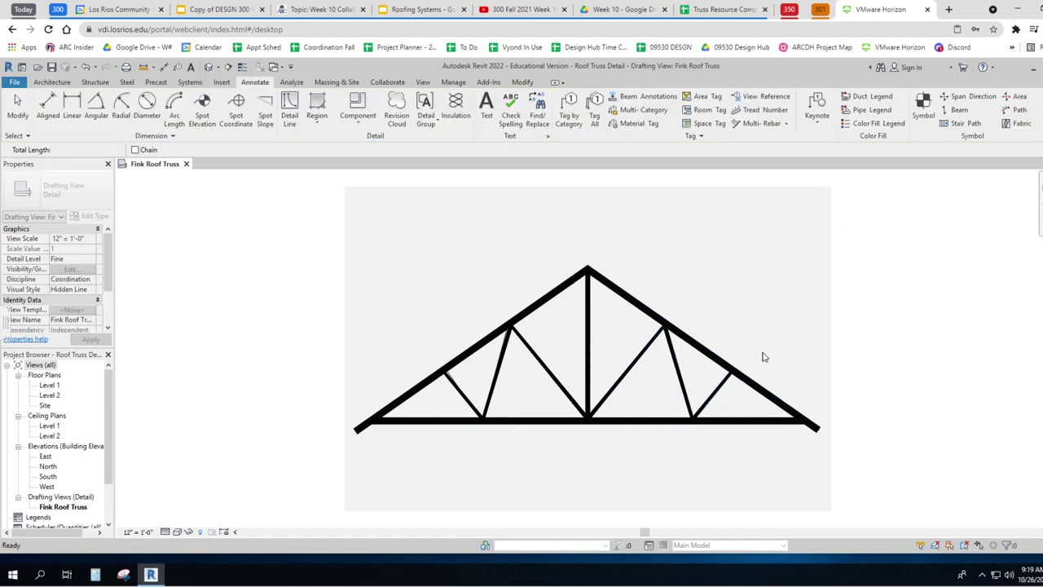
{"action": "key", "text": "Escape"}
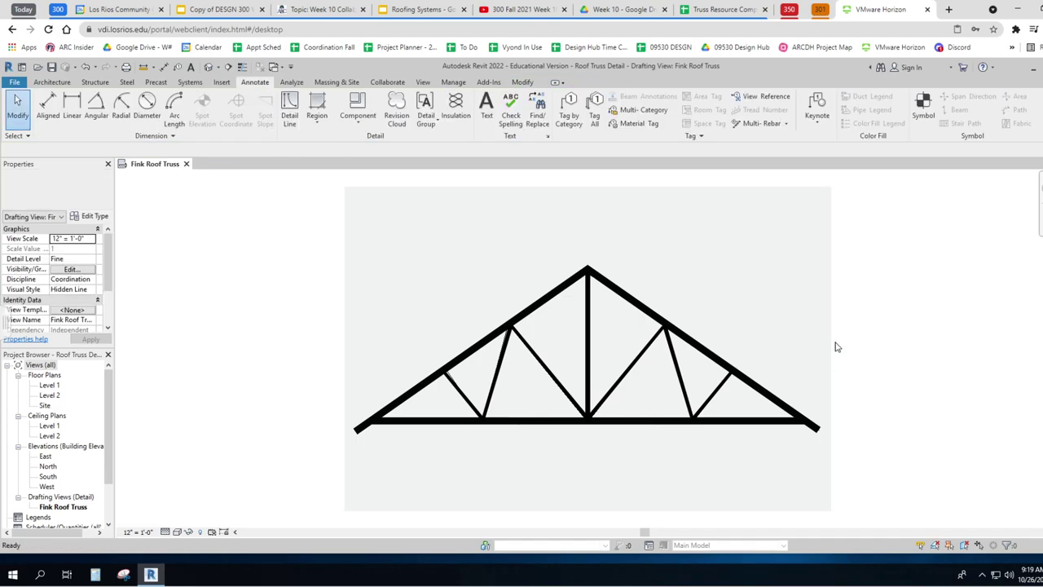
{"action": "left_click", "coordinate": [831, 346]}
{"action": "key", "text": "Delete"}
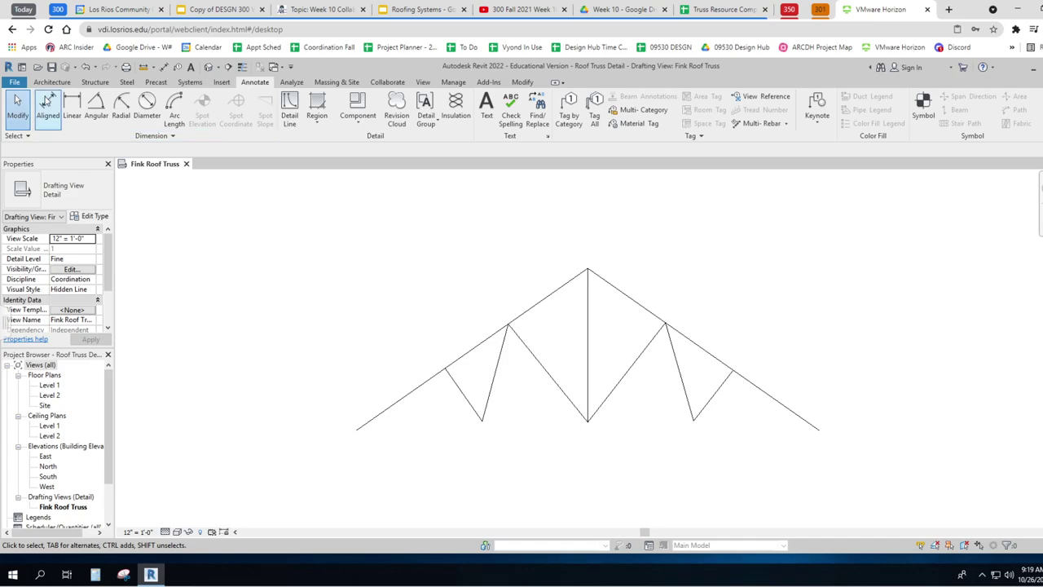
- Draw the right half of the bottom chord from the centre joint to the right end
{"action": "left_click", "coordinate": [295, 99]}
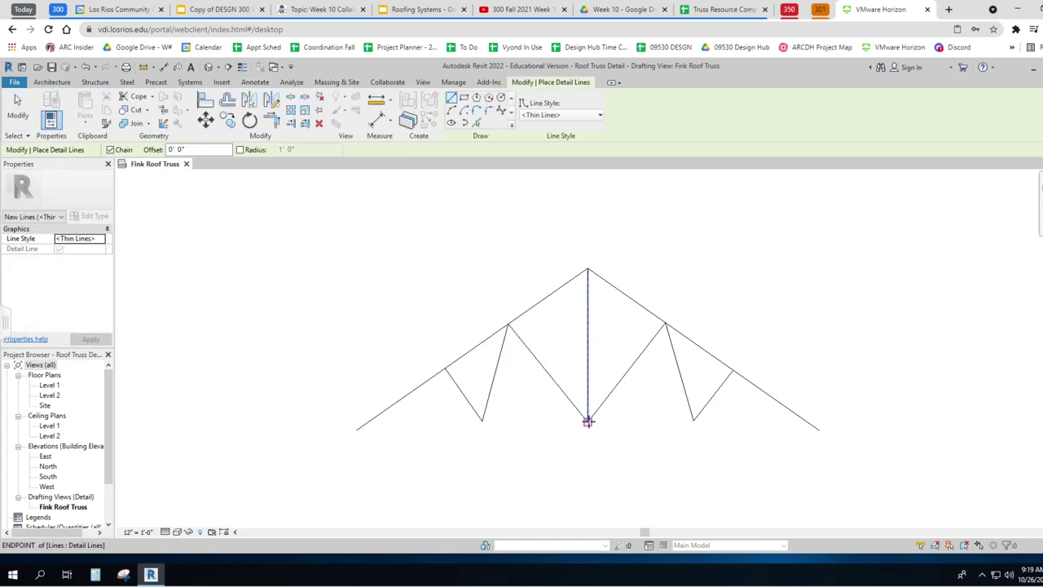
{"action": "left_click", "coordinate": [586, 421]}
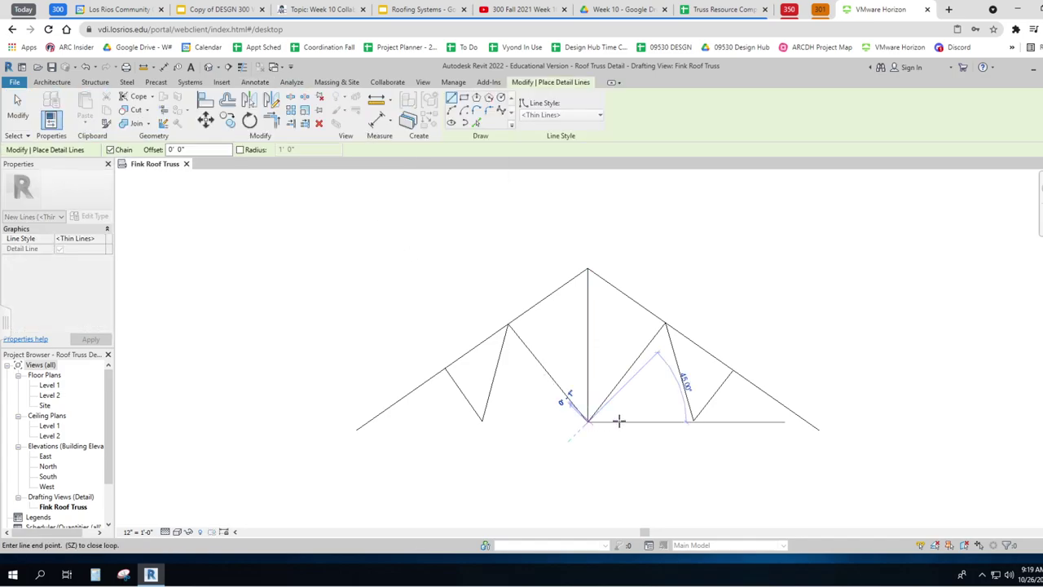
{"action": "left_click", "coordinate": [803, 421]}
{"action": "key", "text": "Escape"}
{"action": "key", "text": "Escape"}
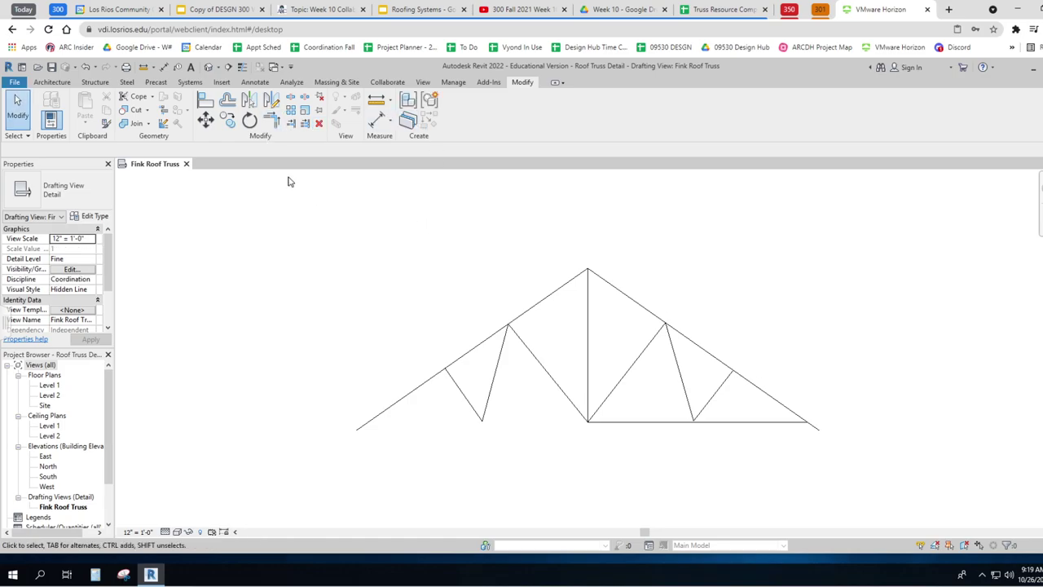
- Draw the left half of the bottom chord and check the left top chord's 16' 10" length
{"action": "left_click", "coordinate": [254, 83]}
{"action": "left_click", "coordinate": [289, 115]}
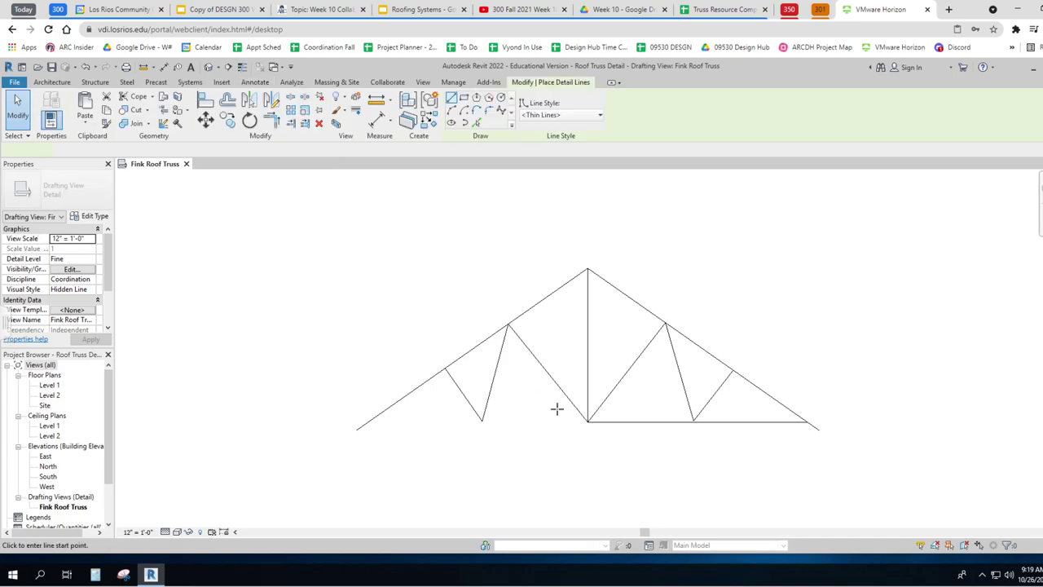
{"action": "left_click", "coordinate": [587, 421]}
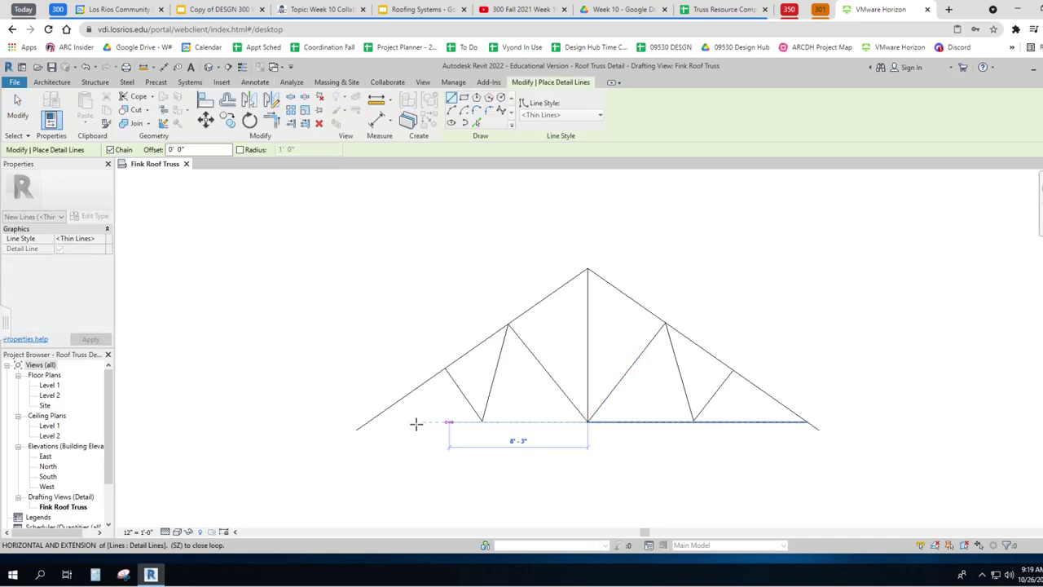
{"action": "left_click", "coordinate": [365, 422]}
{"action": "key", "text": "Escape"}
{"action": "key", "text": "Escape"}
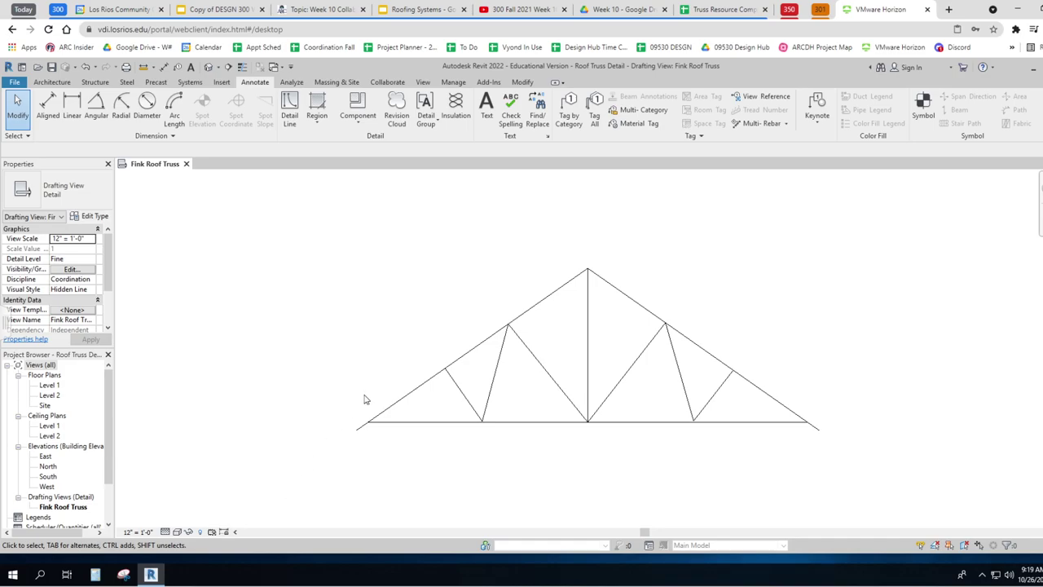
{"action": "left_click", "coordinate": [454, 363]}
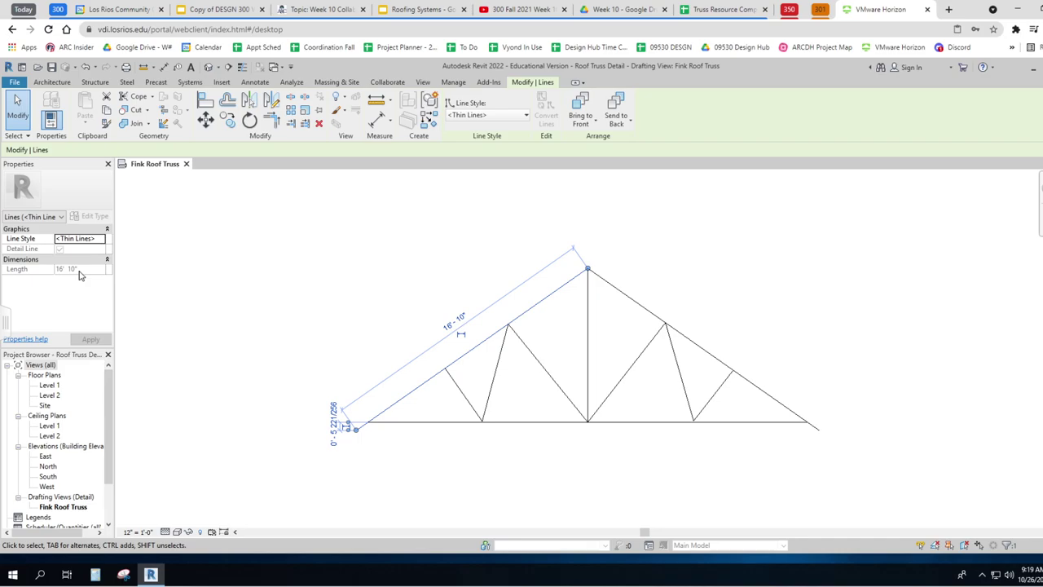
{"action": "key", "text": "Escape"}
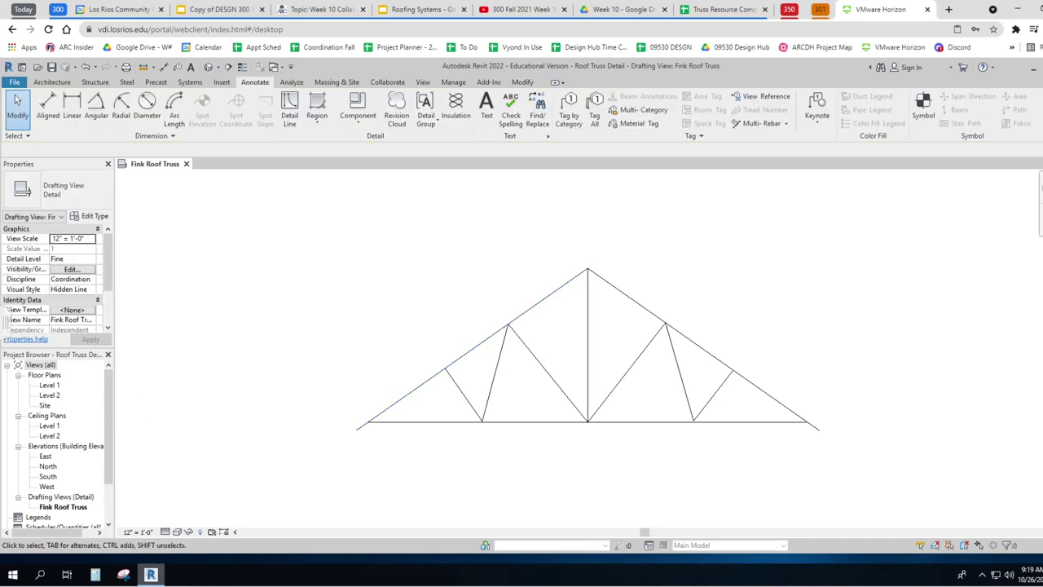
{"action": "mouse_move", "coordinate": [150, 574]}
- Narrow the Revit window, centre the truss, and place Calculator on the right side
{"action": "left_click_drag", "start_coordinate": [1041, 188], "coordinate": [777, 289]}
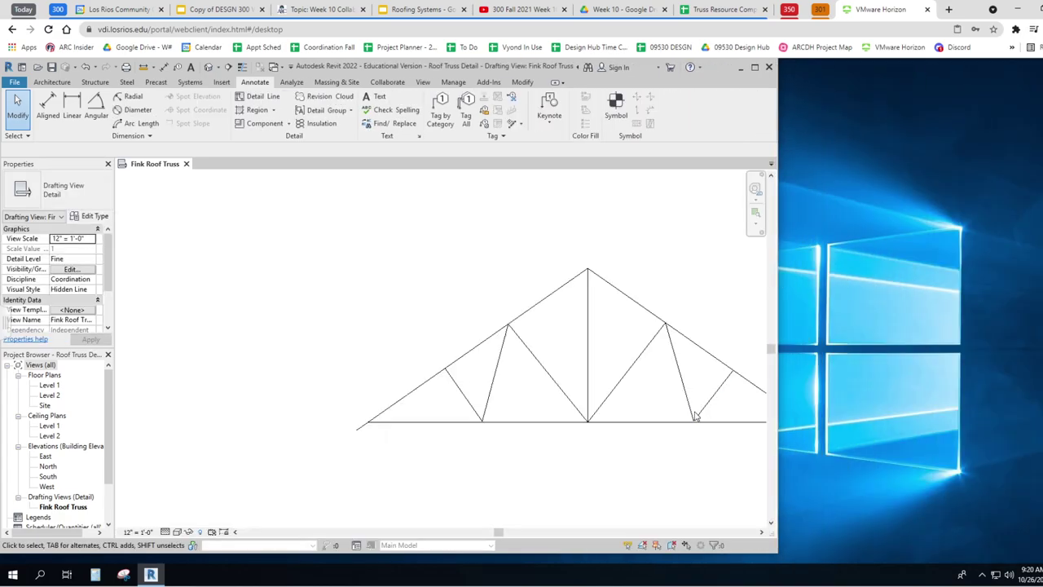
{"action": "middle_click_drag", "start_coordinate": [570, 366], "coordinate": [425, 341]}
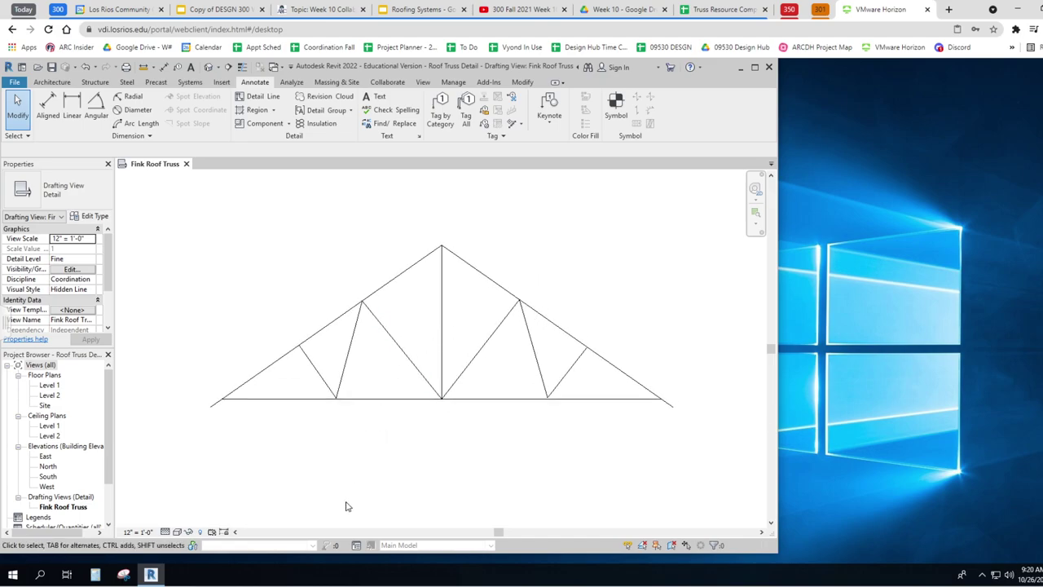
{"action": "left_click", "coordinate": [95, 576]}
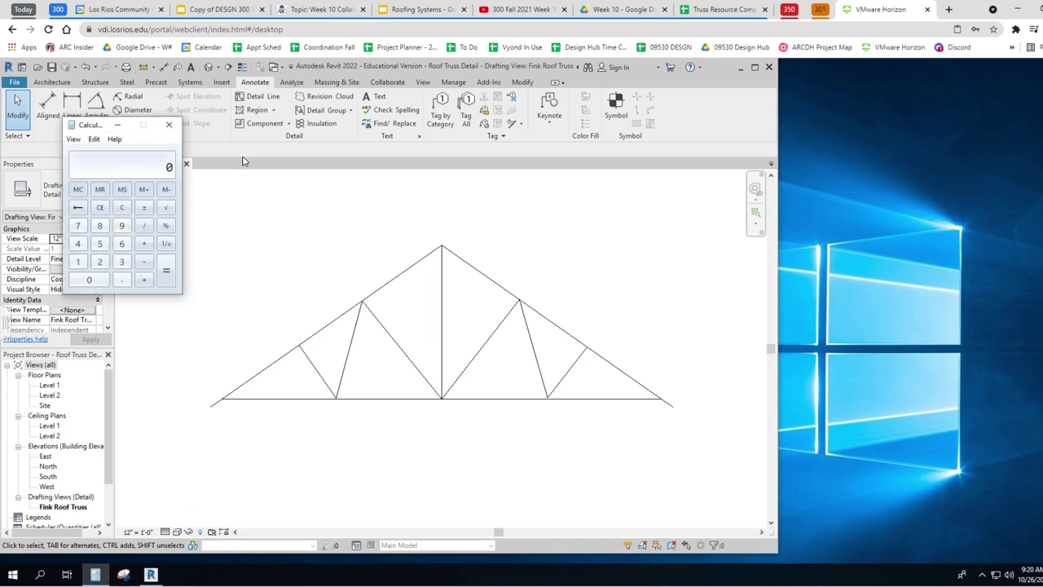
{"action": "left_click", "coordinate": [117, 124]}
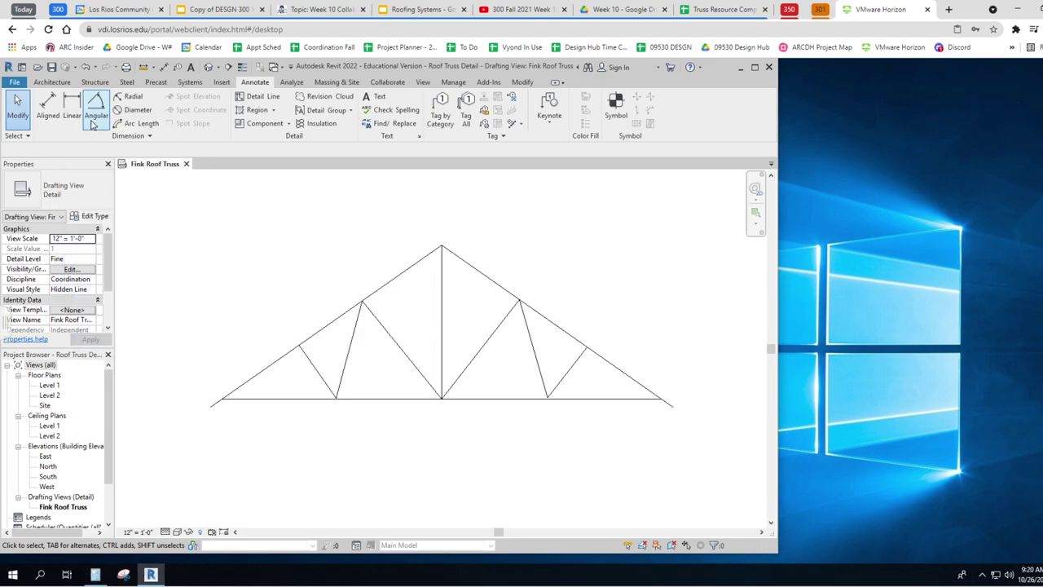
{"action": "left_click", "coordinate": [94, 574]}
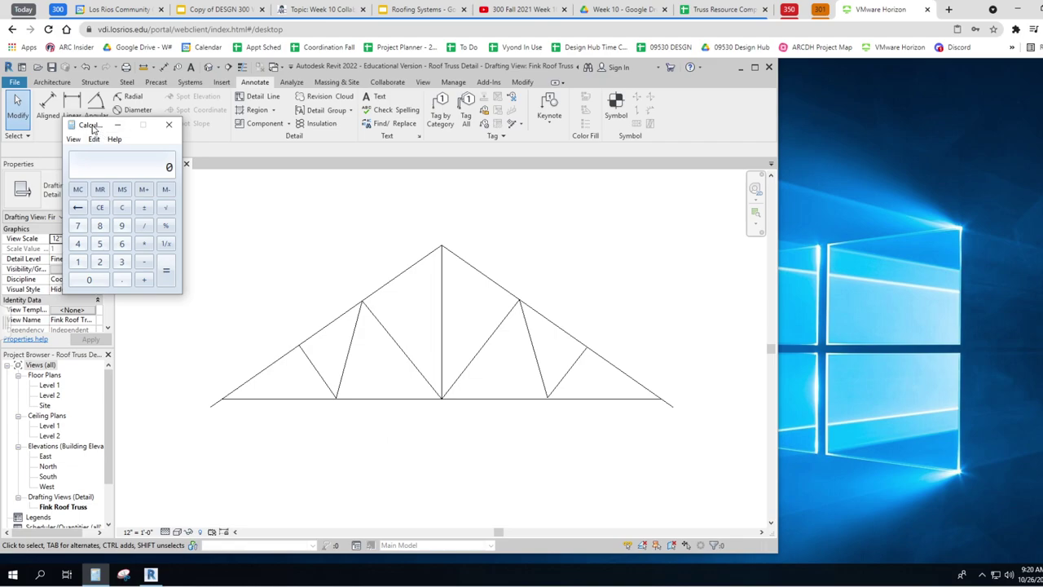
{"action": "left_click_drag", "start_coordinate": [94, 129], "coordinate": [858, 180]}
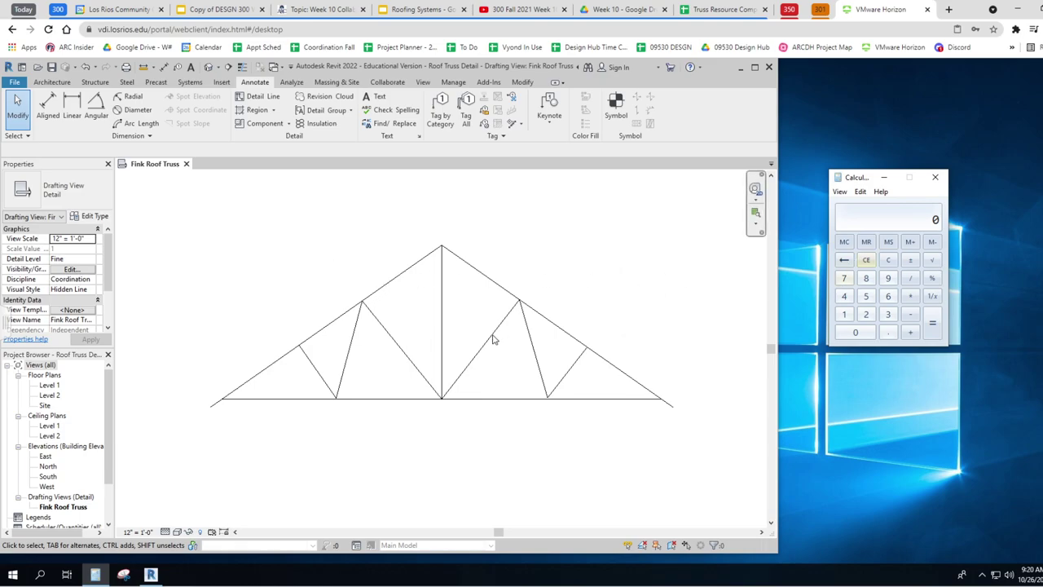
- Read the left top chord, centre post and centre diagonal lengths, summing them to 58
{"action": "left_click", "coordinate": [398, 274]}
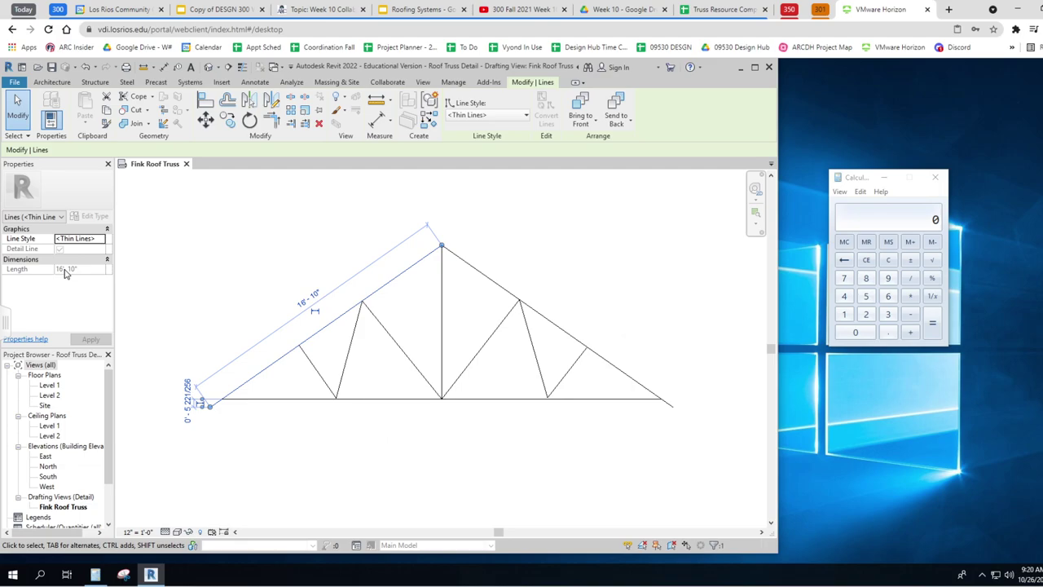
{"action": "left_click", "coordinate": [917, 223]}
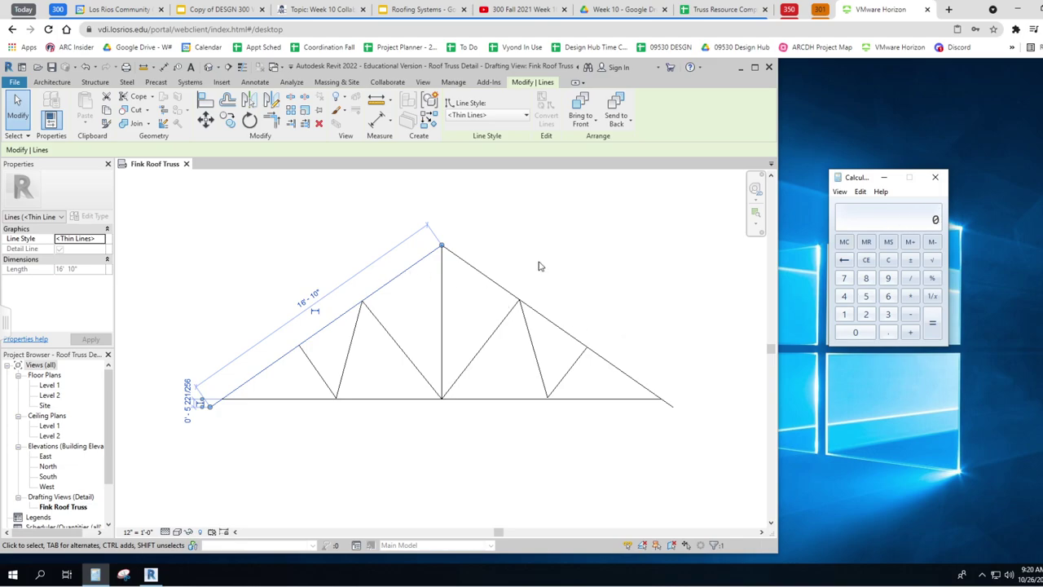
{"action": "left_click", "coordinate": [445, 303]}
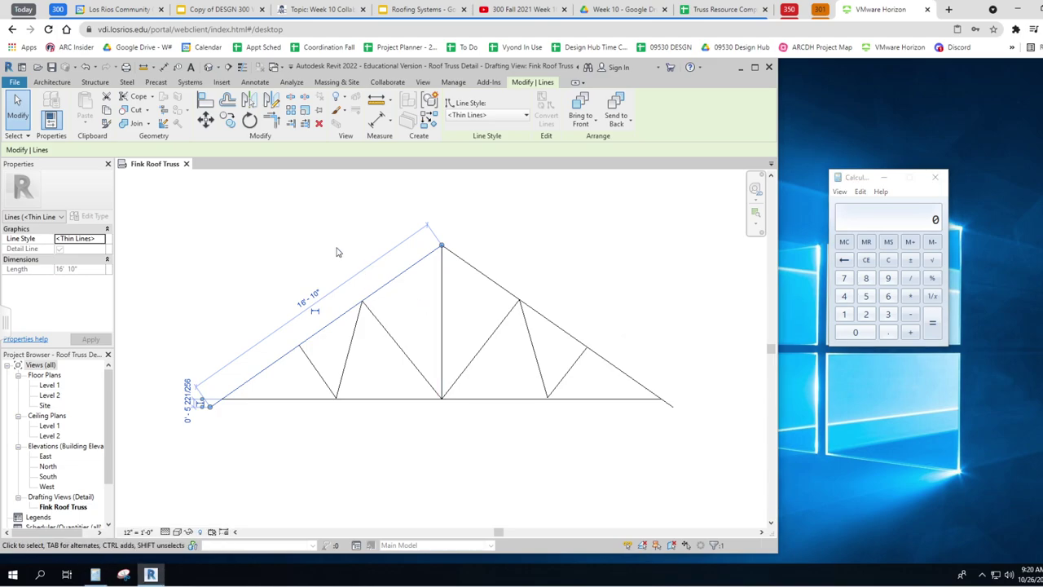
{"action": "left_click", "coordinate": [338, 253]}
{"action": "left_click", "coordinate": [440, 291]}
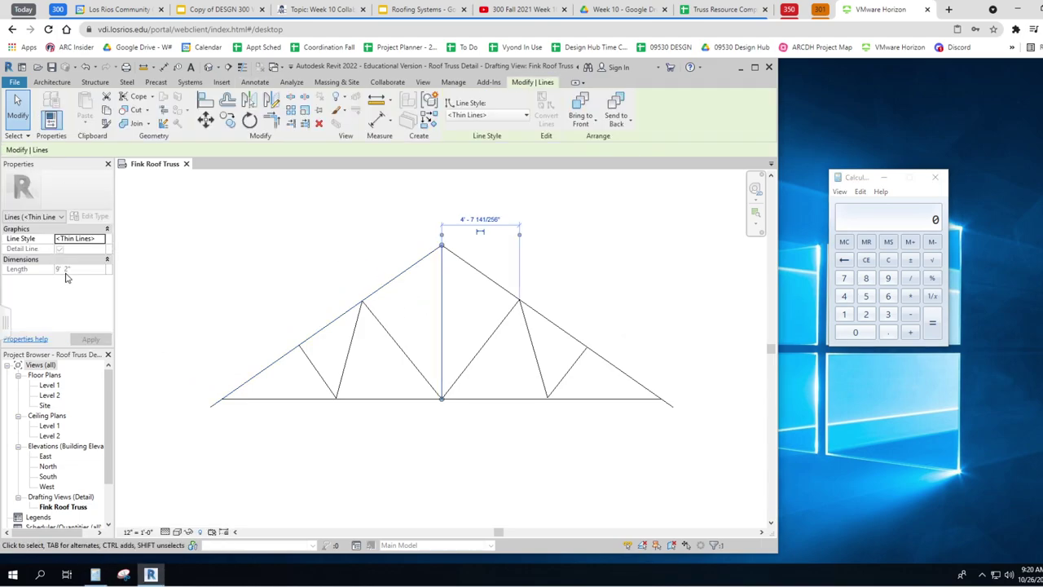
{"action": "left_click", "coordinate": [921, 228]}
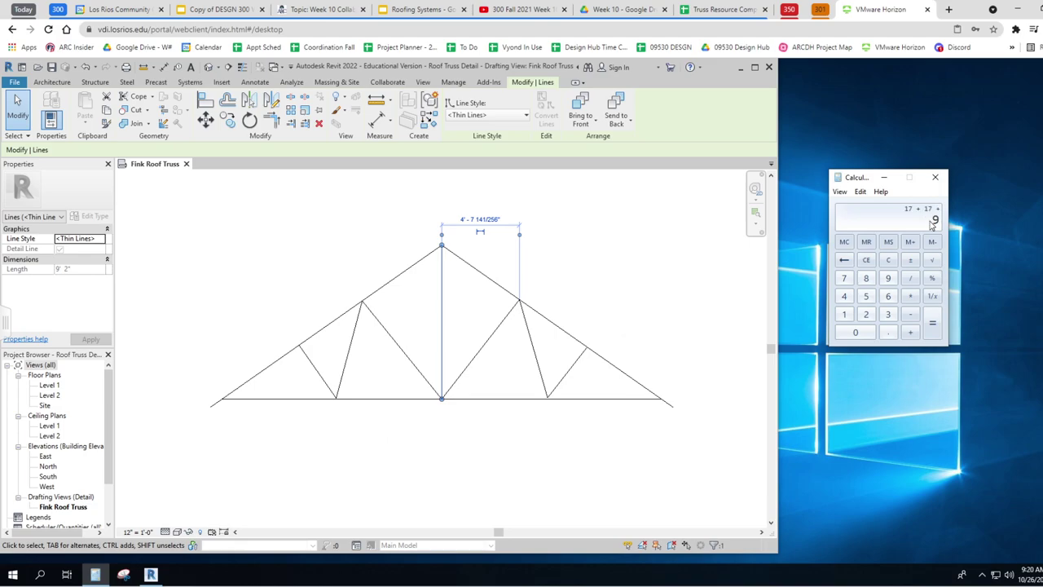
{"action": "key", "text": "plus"}
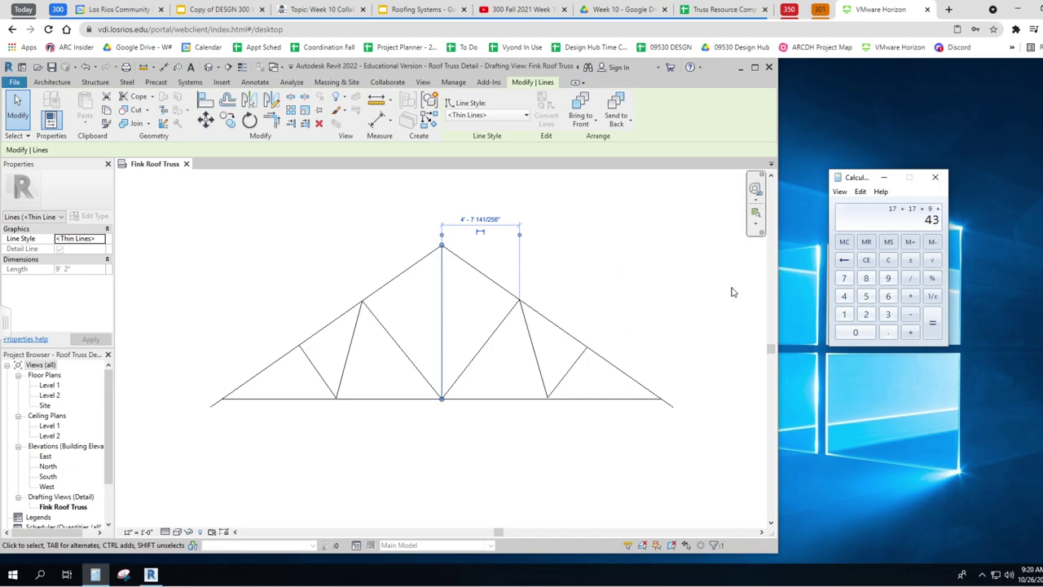
{"action": "left_click", "coordinate": [607, 305]}
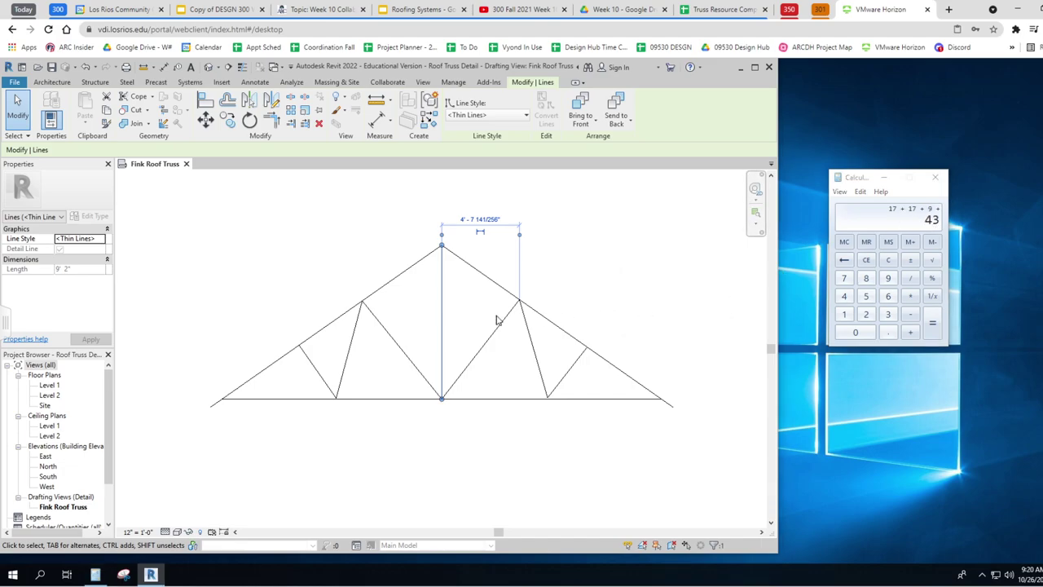
{"action": "left_click", "coordinate": [396, 345]}
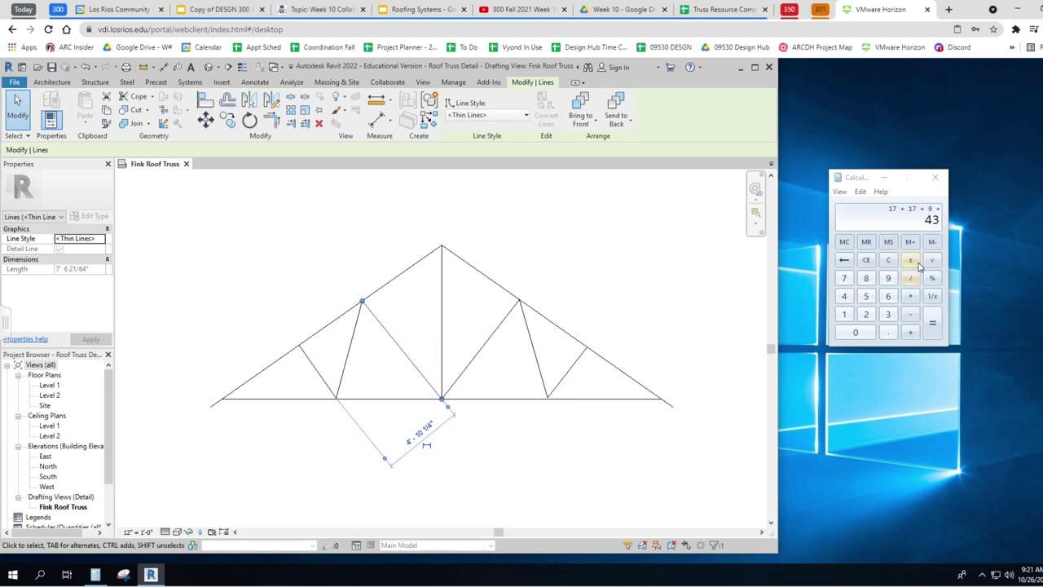
{"action": "left_click", "coordinate": [915, 229]}
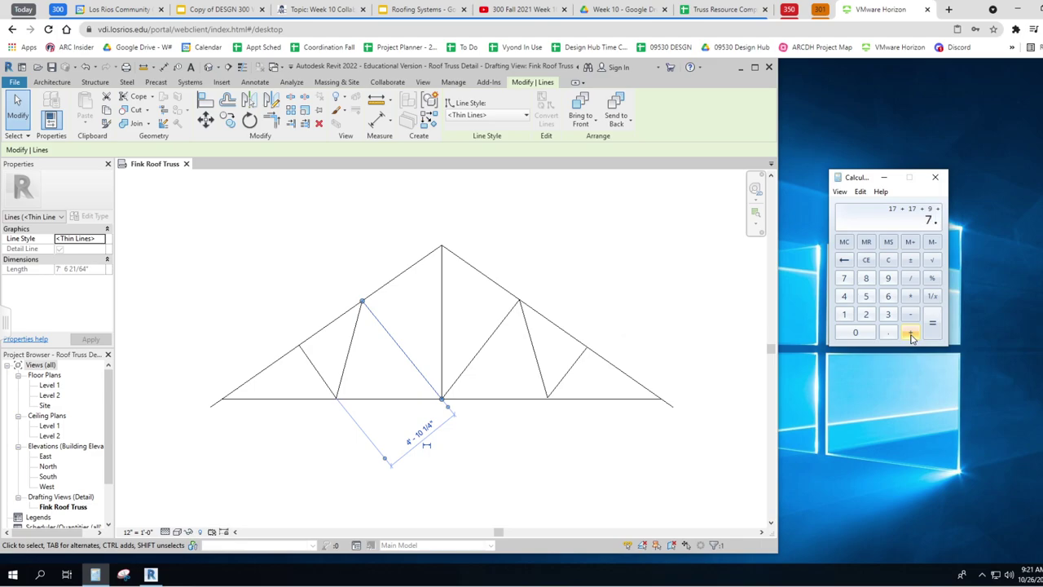
{"action": "type", "text": ".5"}
{"action": "left_click", "coordinate": [912, 337]}
{"action": "key", "text": "Return"}
- Add the left diagonal and short left web lengths, bringing the running total to 78
{"action": "left_click", "coordinate": [351, 347]}
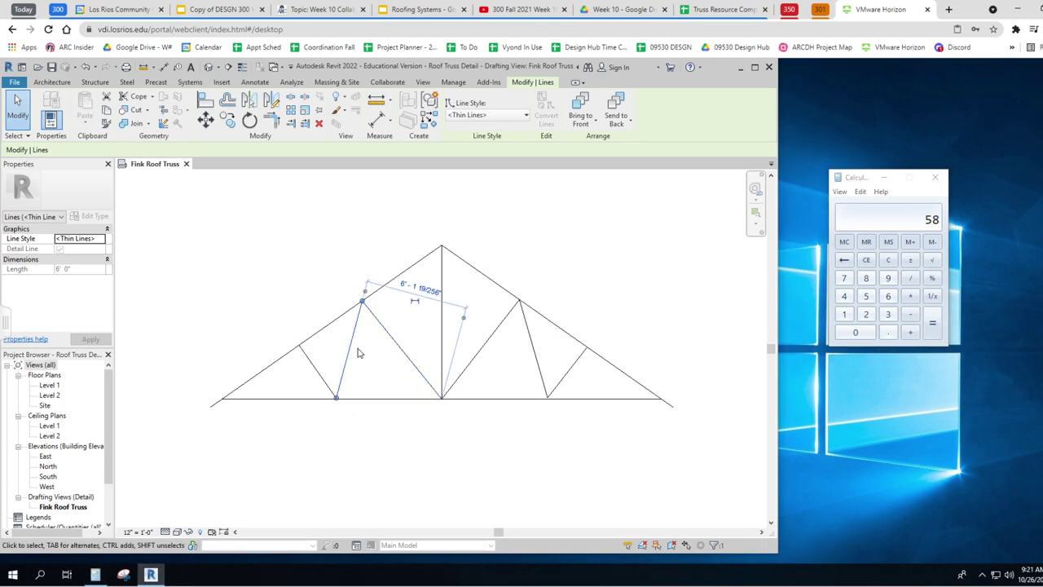
{"action": "left_click", "coordinate": [915, 223]}
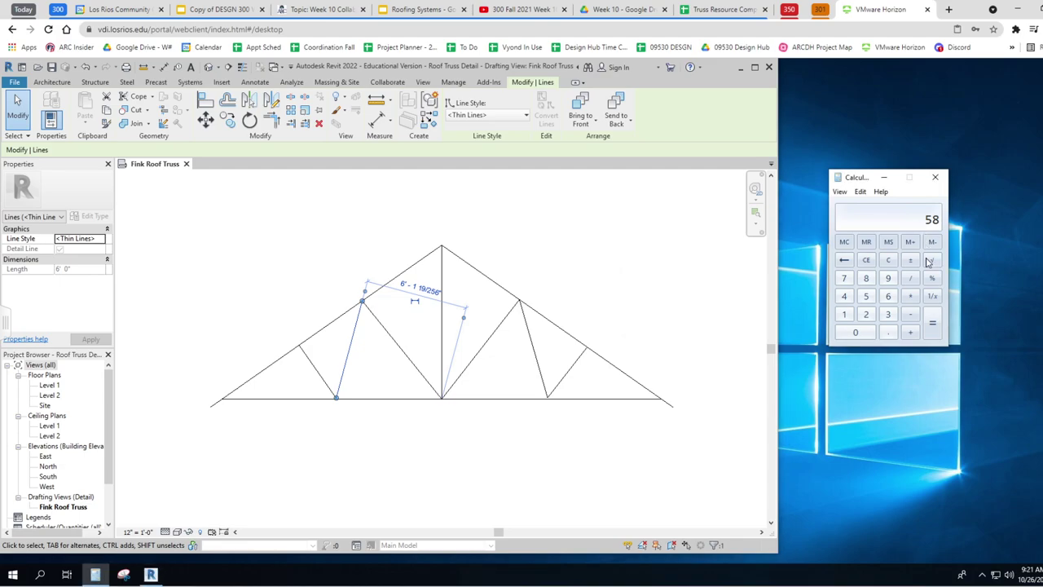
{"action": "left_click", "coordinate": [910, 332]}
{"action": "type", "text": "6"}
{"action": "key", "text": "Return"}
{"action": "left_click", "coordinate": [637, 314]}
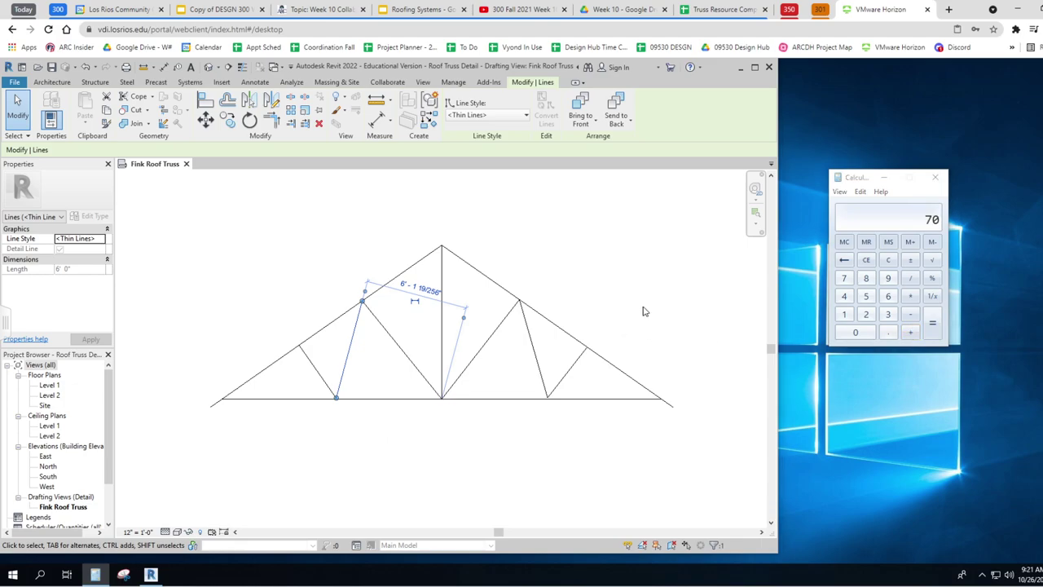
{"action": "left_click", "coordinate": [307, 355]}
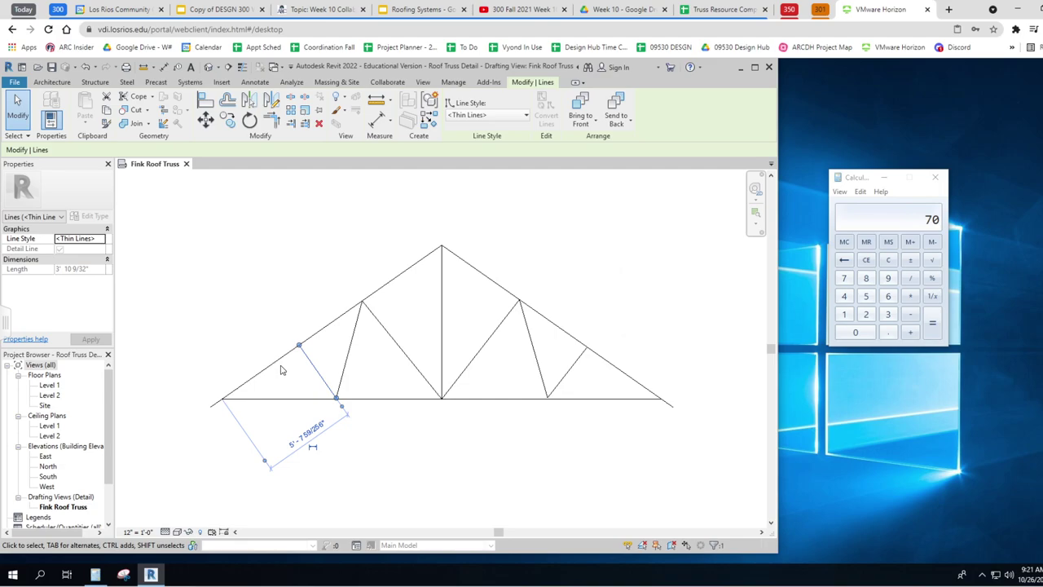
{"action": "left_click", "coordinate": [926, 230]}
{"action": "left_click", "coordinate": [910, 332]}
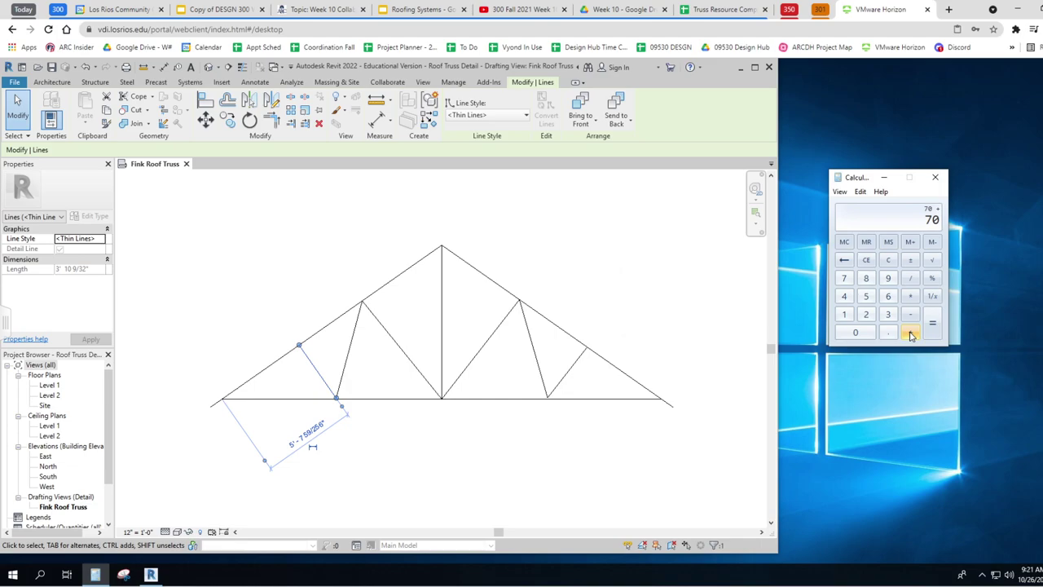
{"action": "key", "text": "4"}
{"action": "left_click", "coordinate": [910, 332]}
{"action": "key", "text": "Return"}
- Read the right bottom chord length and add 13 for a total of 104
{"action": "left_click", "coordinate": [498, 463]}
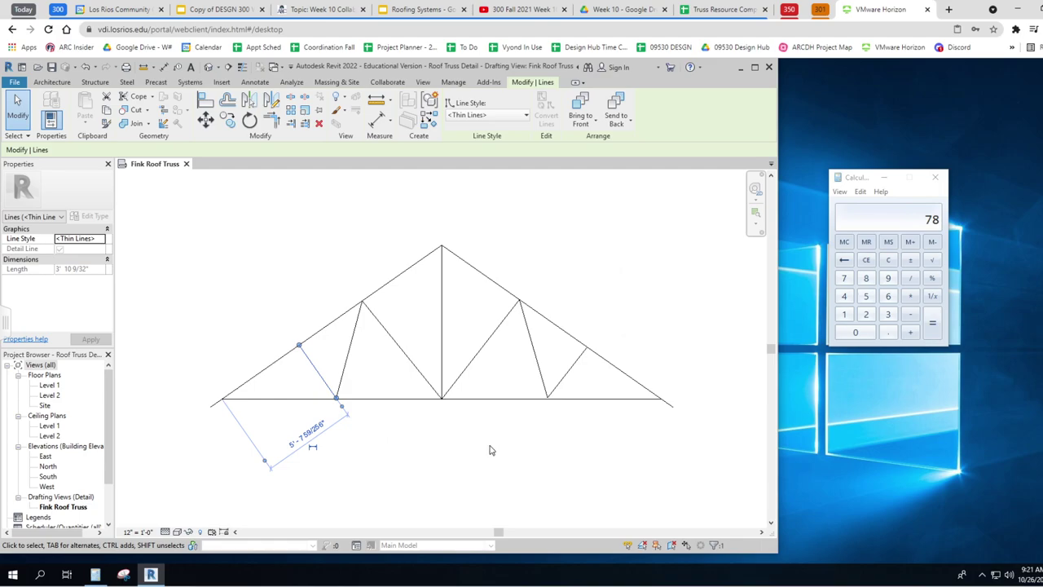
{"action": "left_click", "coordinate": [494, 401]}
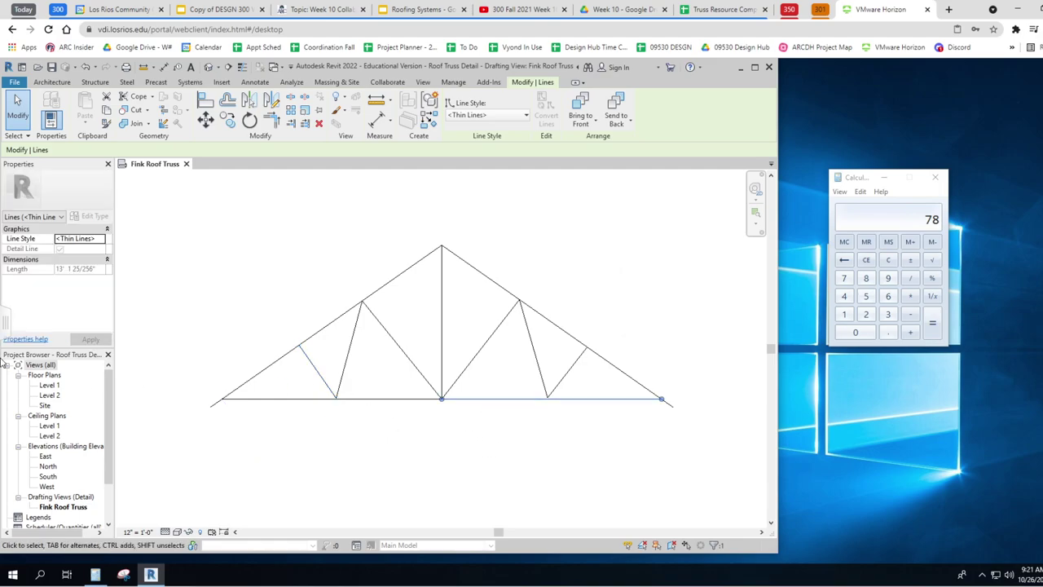
{"action": "left_click", "coordinate": [919, 228]}
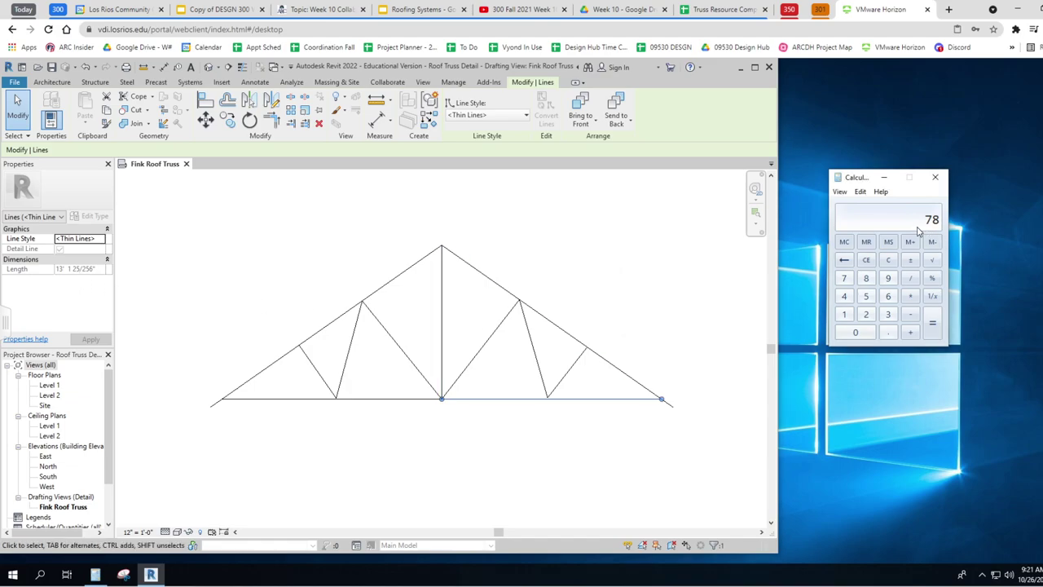
{"action": "left_click", "coordinate": [910, 332]}
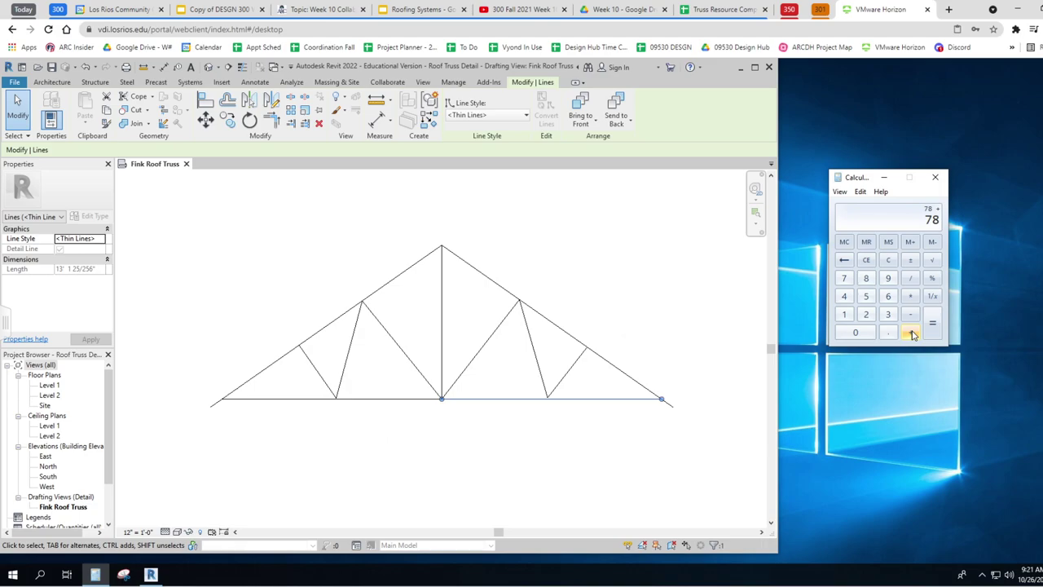
{"action": "type", "text": "13"}
{"action": "key", "text": "Return"}
- Enter =100/8 in cell F3 of the Truss Resource Comparison Sheet, giving 12.5
{"action": "left_click", "coordinate": [729, 11]}
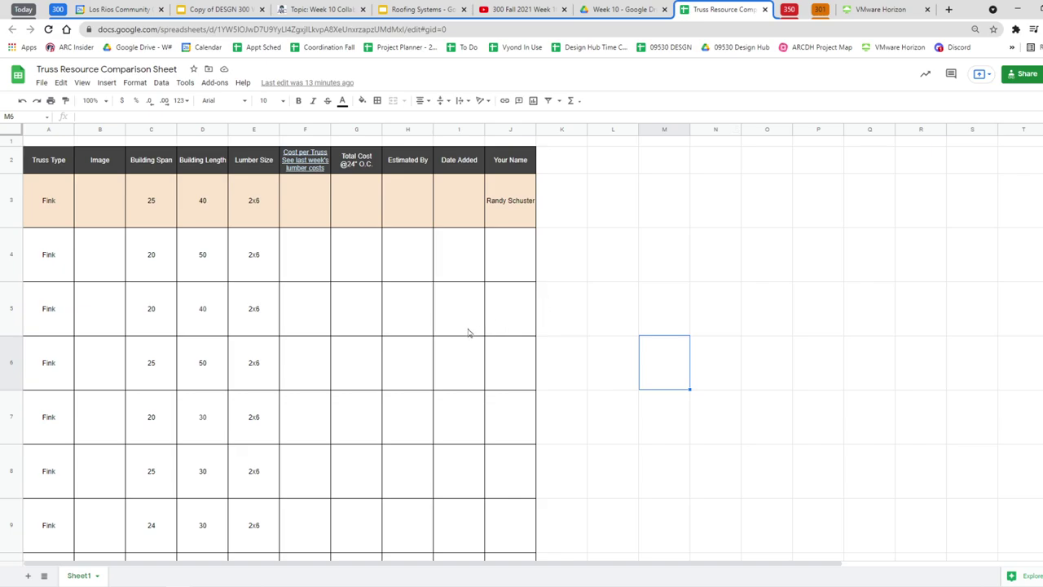
{"action": "left_click", "coordinate": [312, 216]}
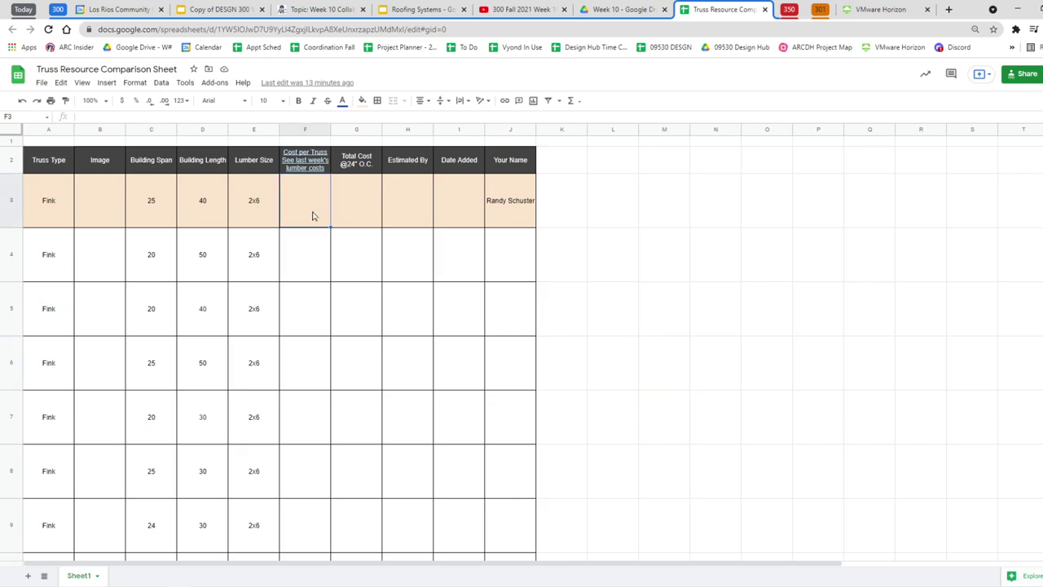
{"action": "type", "text": "=100"}
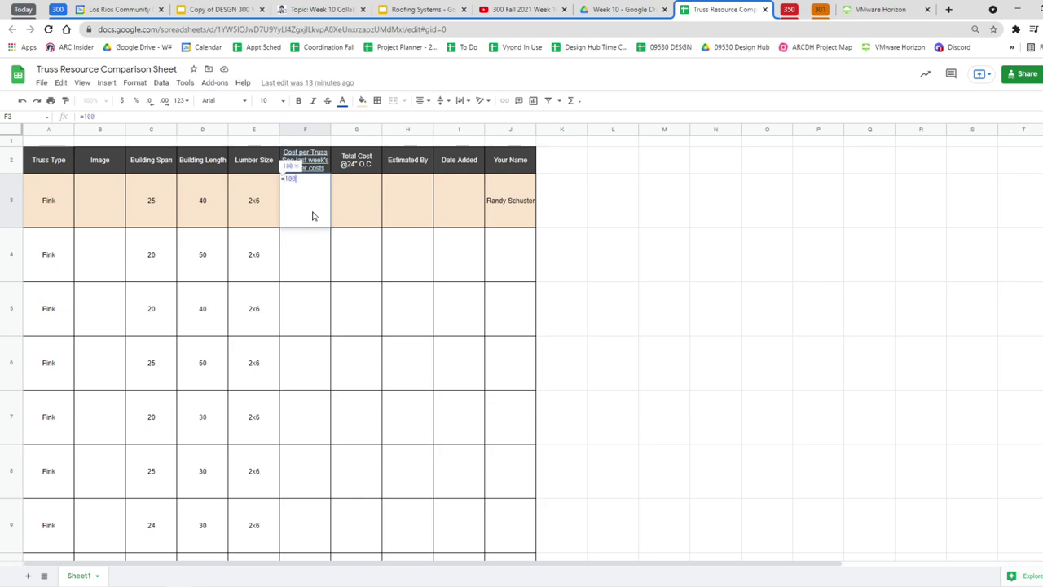
{"action": "type", "text": "/"}
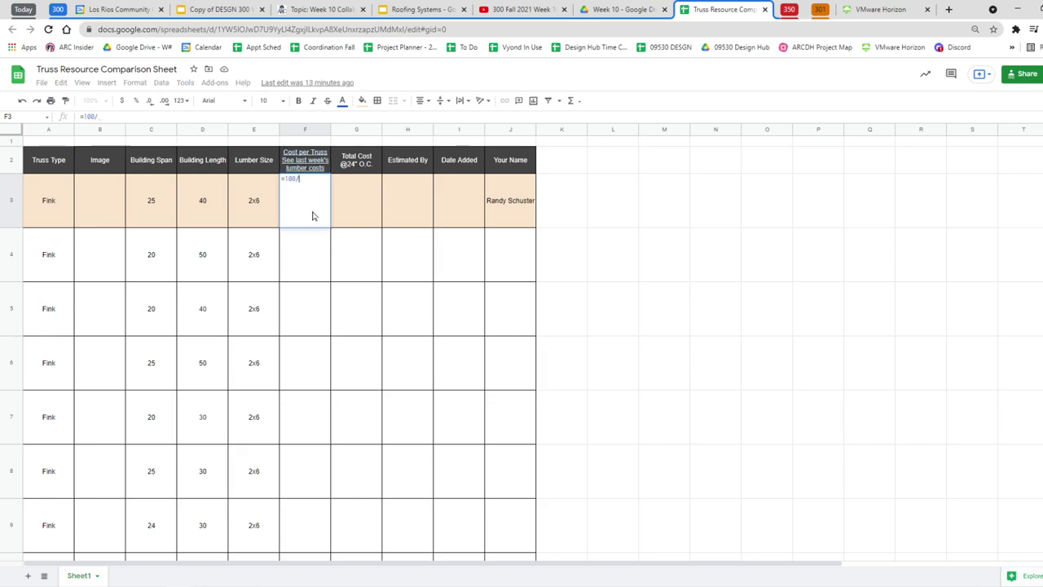
{"action": "type", "text": "8"}
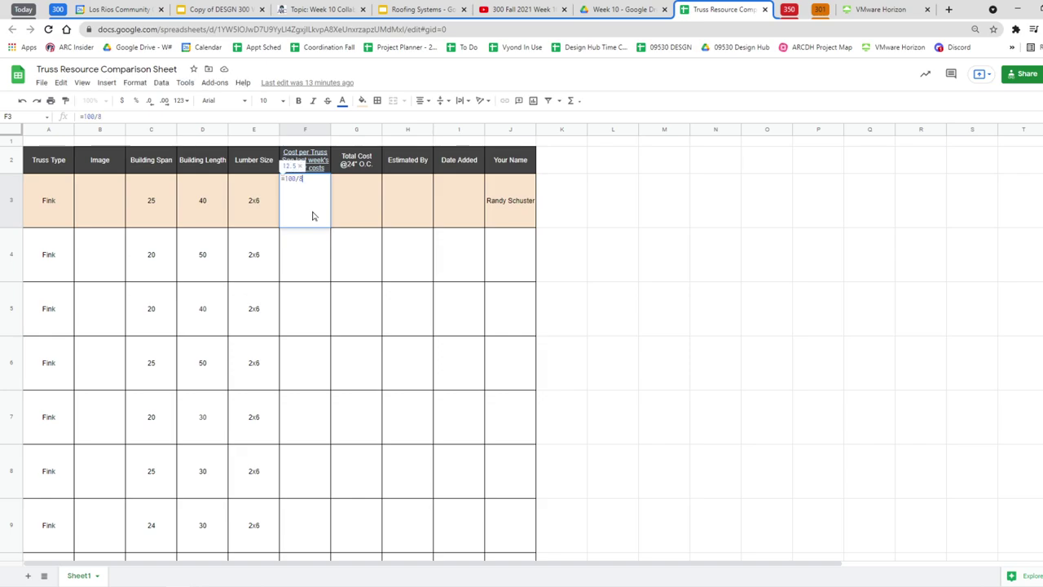
{"action": "key", "text": "Return"}
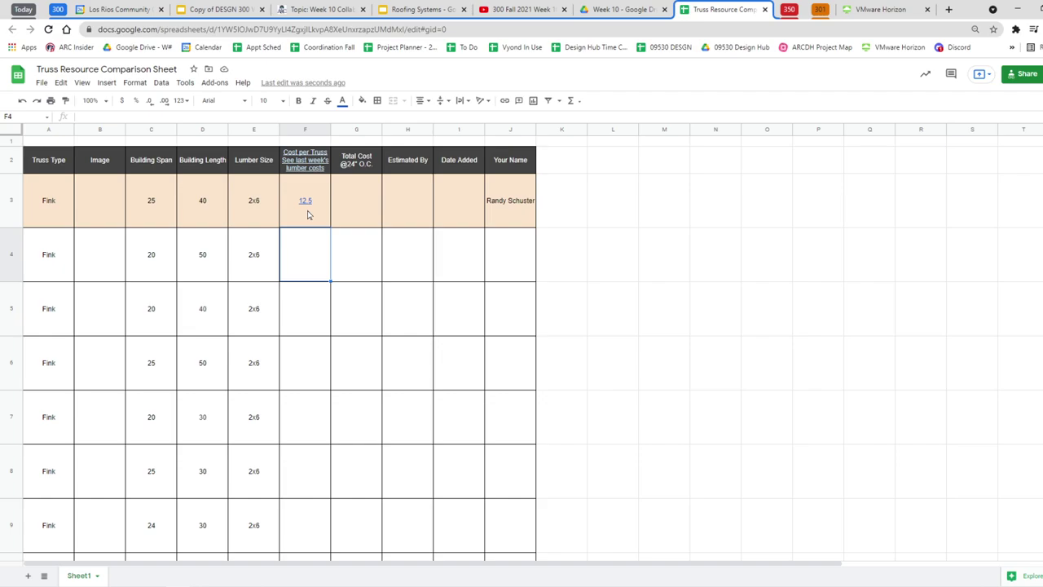
- Start a =13*F3 formula in F4, cancel it, and select the Cost per Truss header
{"action": "type", "text": "=13*"}
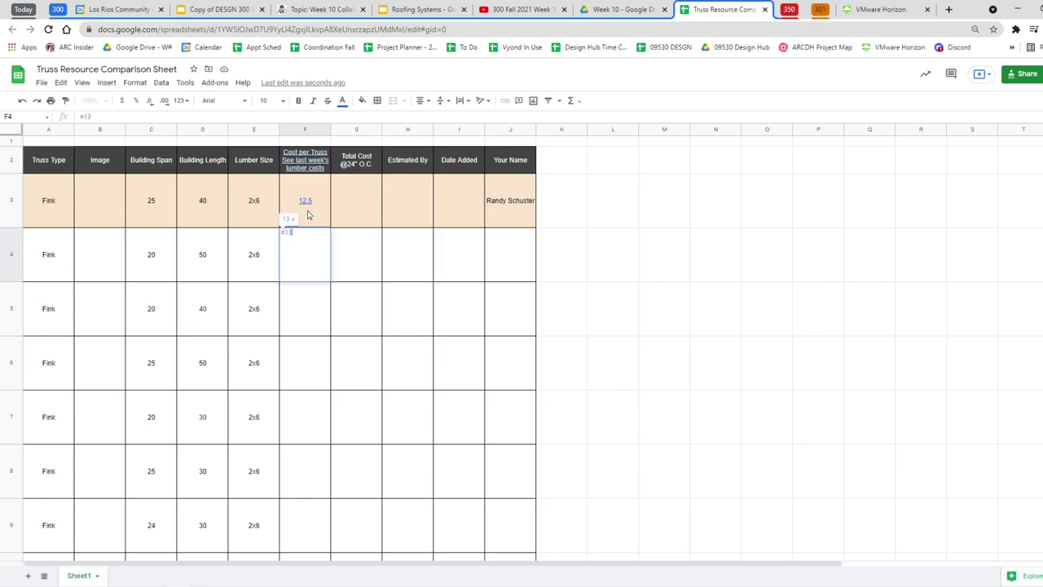
{"action": "left_click", "coordinate": [311, 207]}
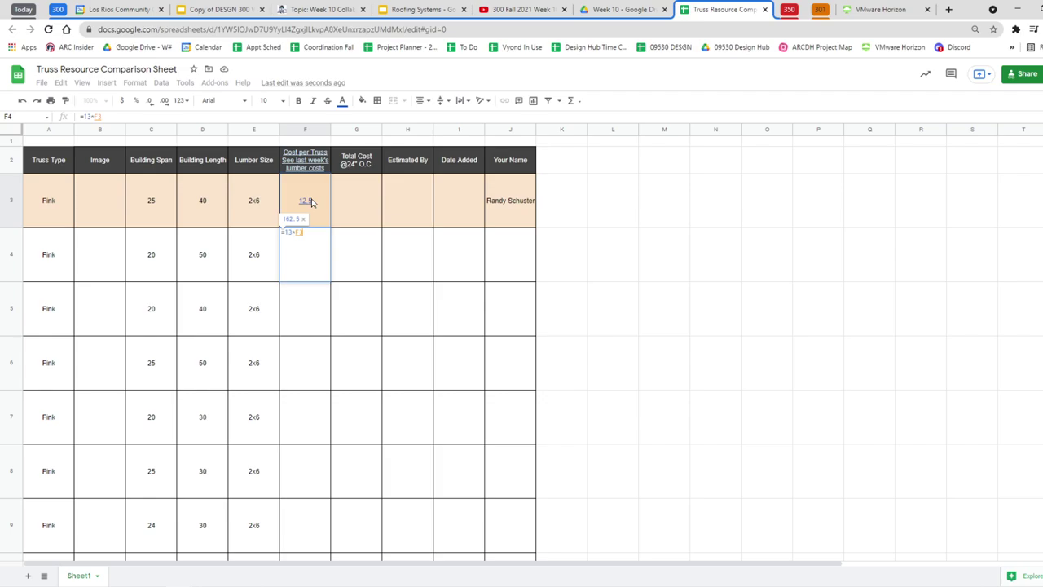
{"action": "key", "text": "Escape"}
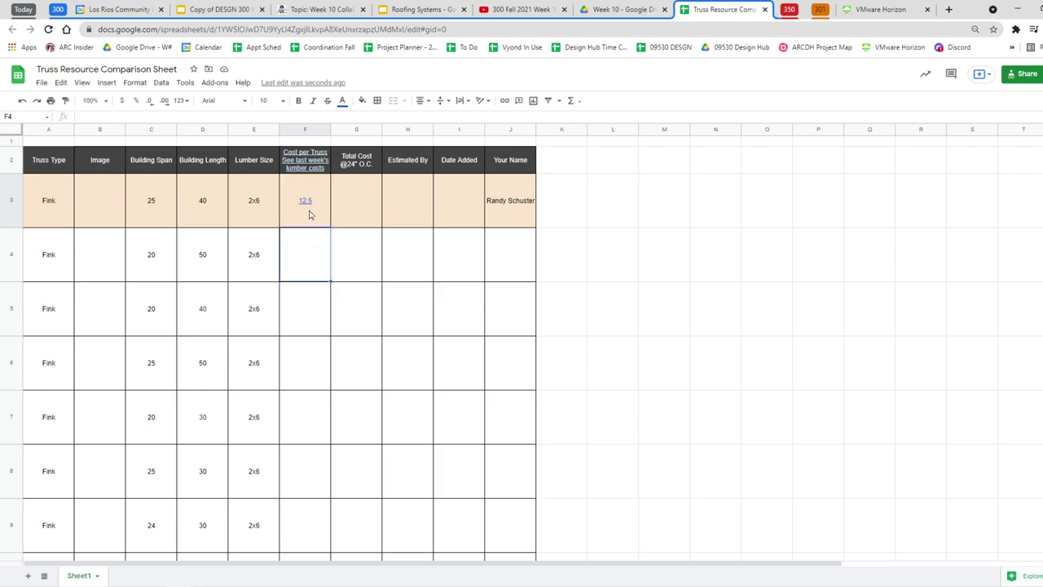
{"action": "left_click", "coordinate": [313, 168]}
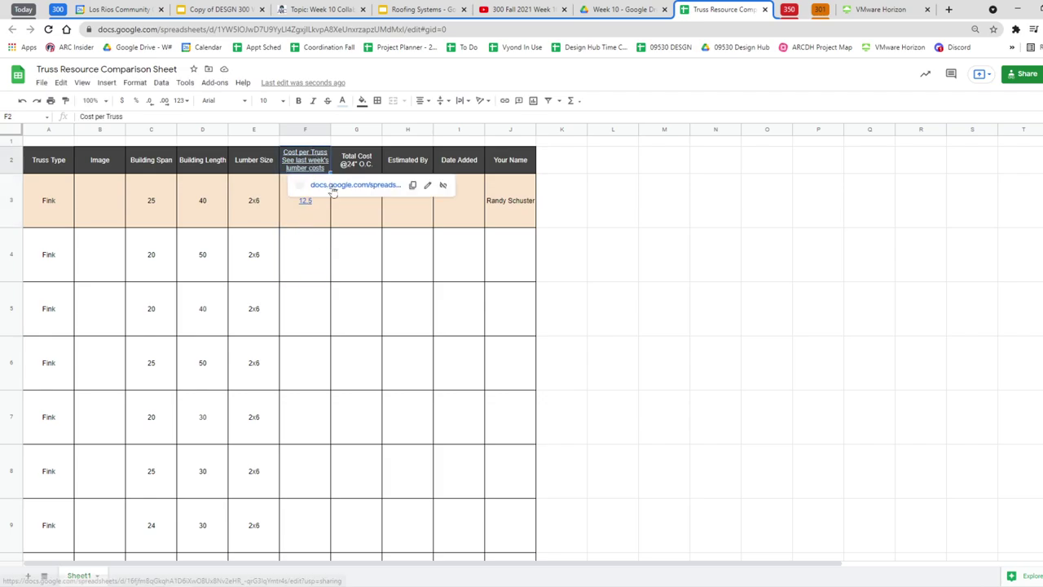
- Open the linked Building Envelope Material Estimate's Resource Sheet, then return to the truss comparison sheet
{"action": "left_click", "coordinate": [334, 186]}
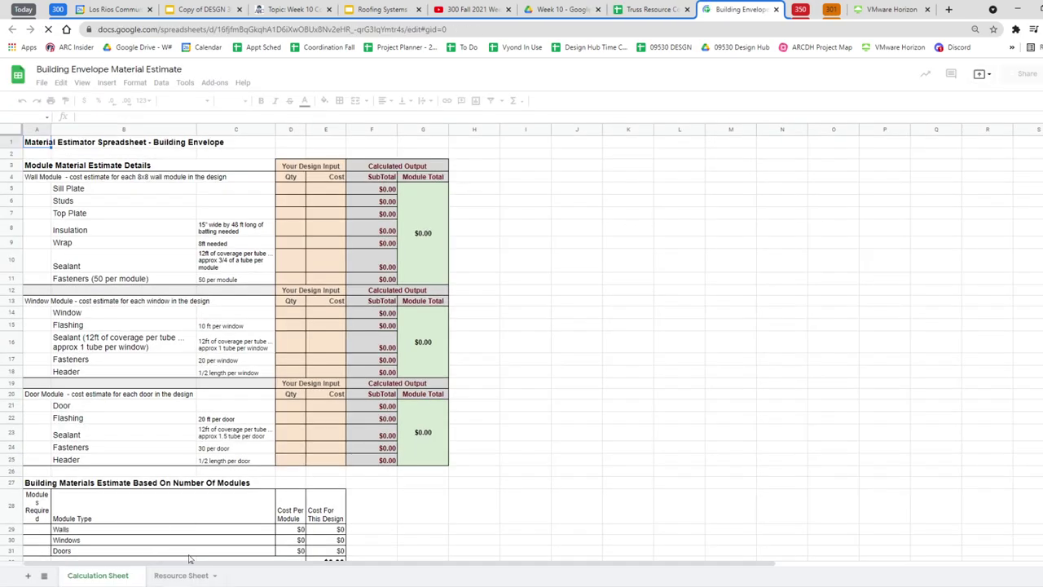
{"action": "left_click", "coordinate": [178, 575]}
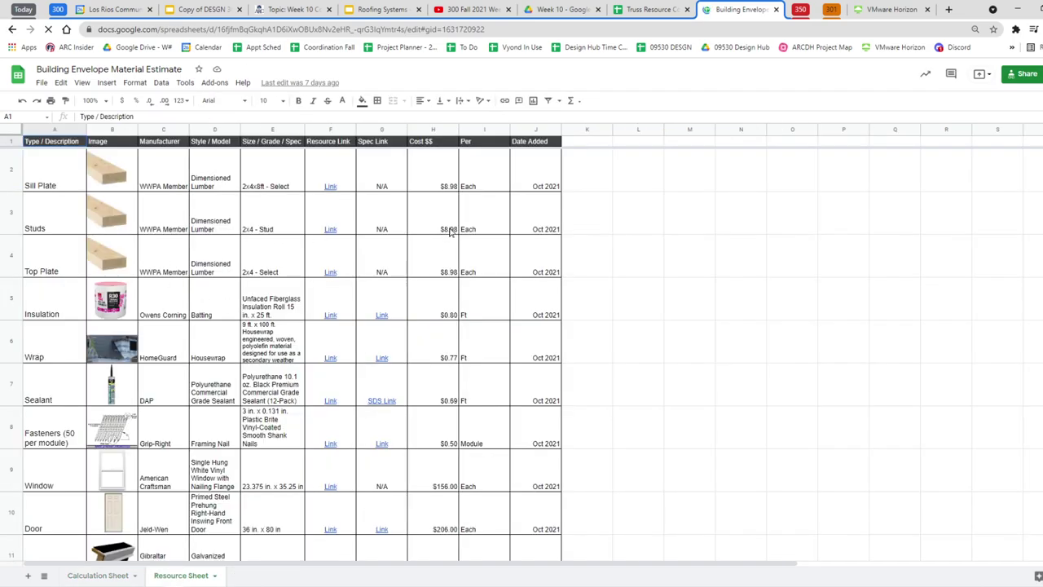
{"action": "left_click", "coordinate": [639, 10]}
{"action": "left_click", "coordinate": [308, 220]}
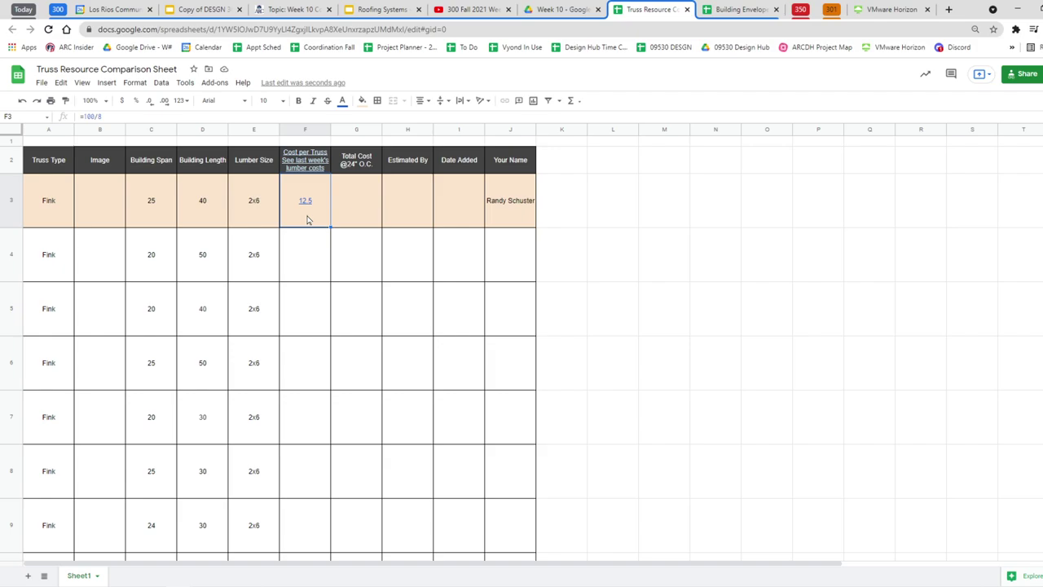
- Enter =13*9 in F3 and format it as currency, showing $117.00
{"action": "type", "text": "=13*9"}
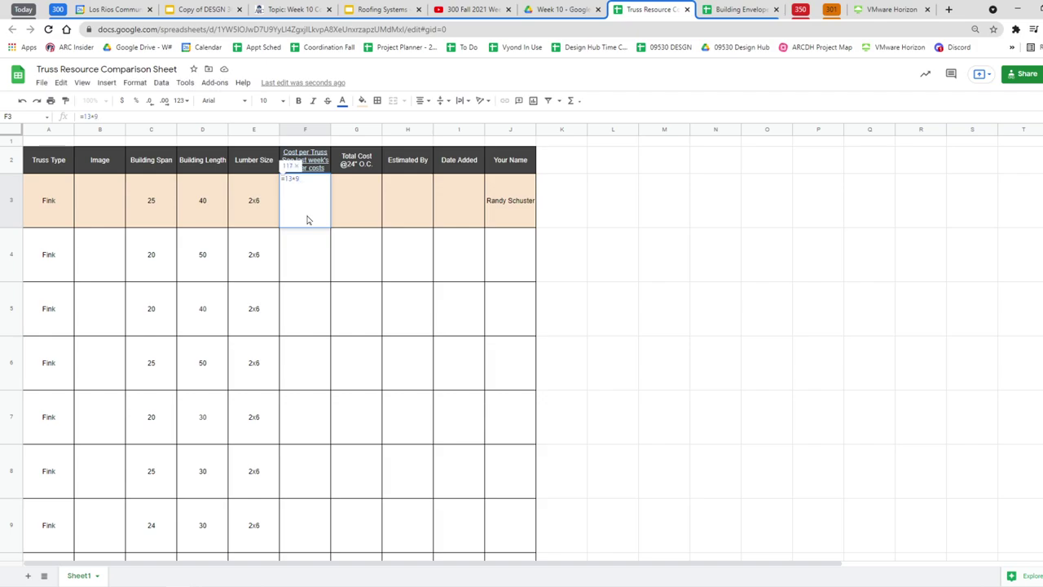
{"action": "key", "text": "Return"}
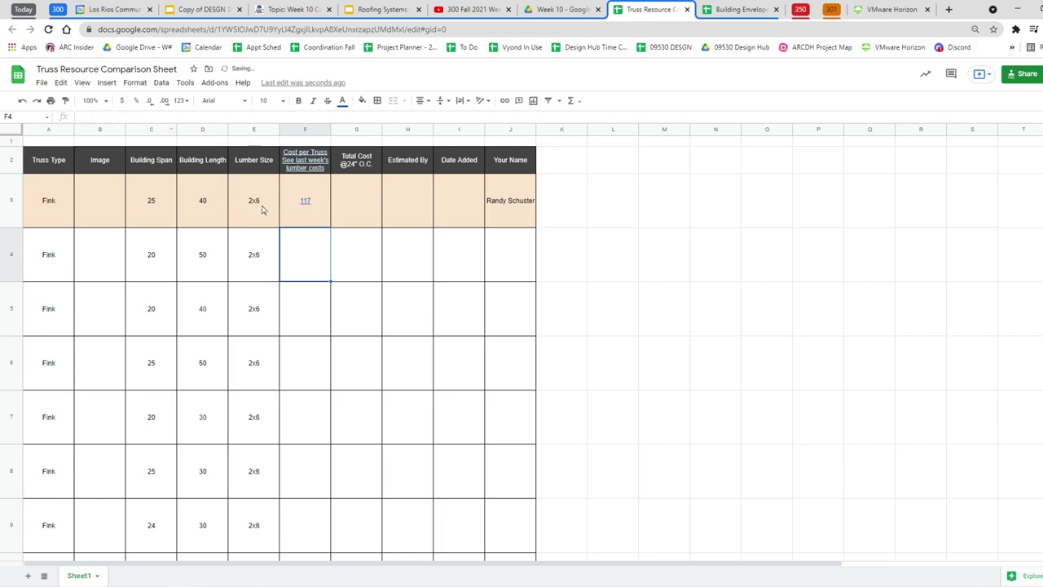
{"action": "left_click", "coordinate": [311, 202]}
{"action": "left_click", "coordinate": [121, 100]}
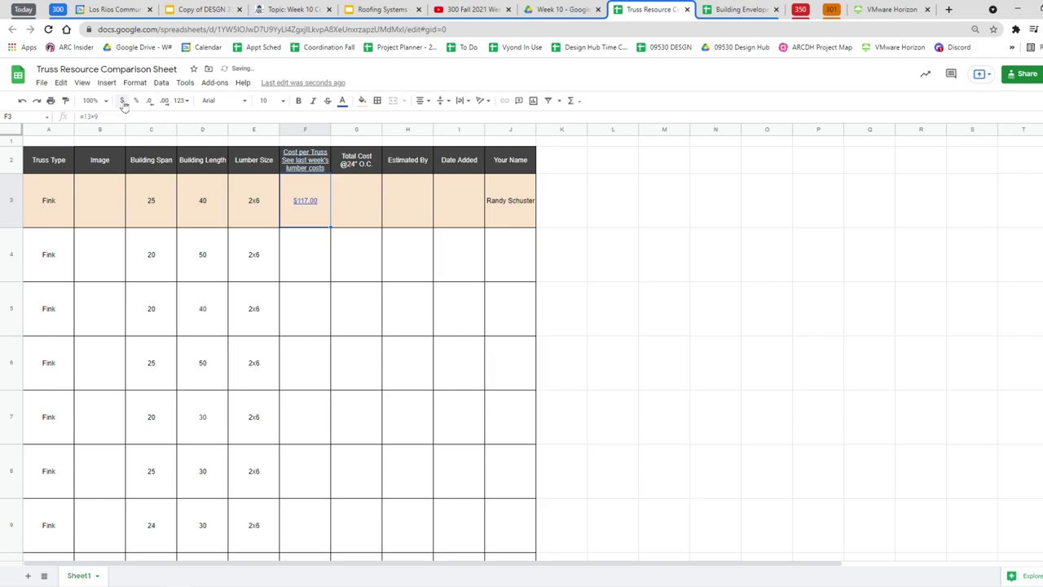
{"action": "left_click", "coordinate": [619, 260]}
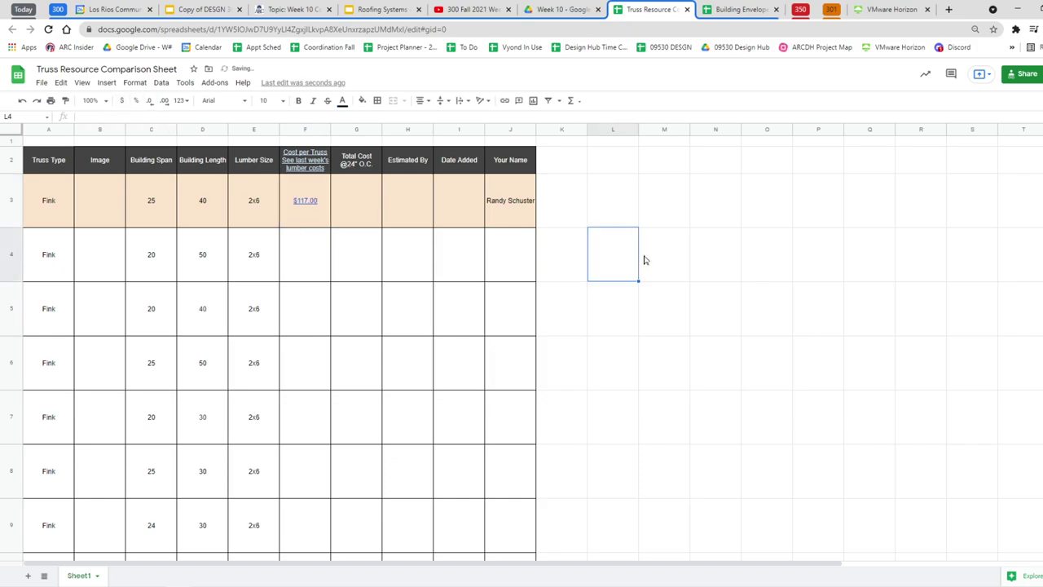
{"action": "left_click", "coordinate": [356, 205]}
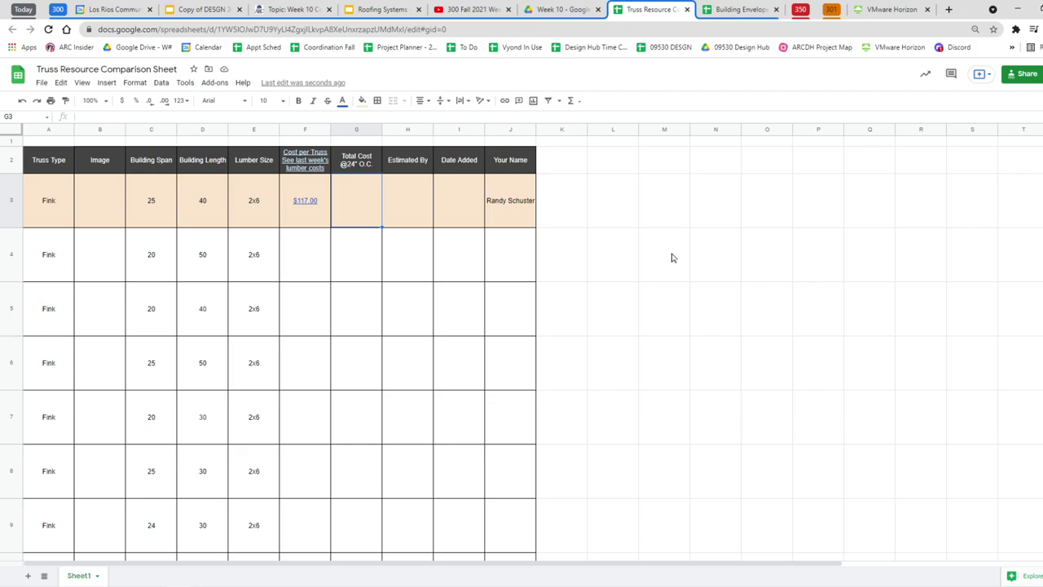
- Apply all borders to cells L3 and M3
{"action": "left_click", "coordinate": [619, 212]}
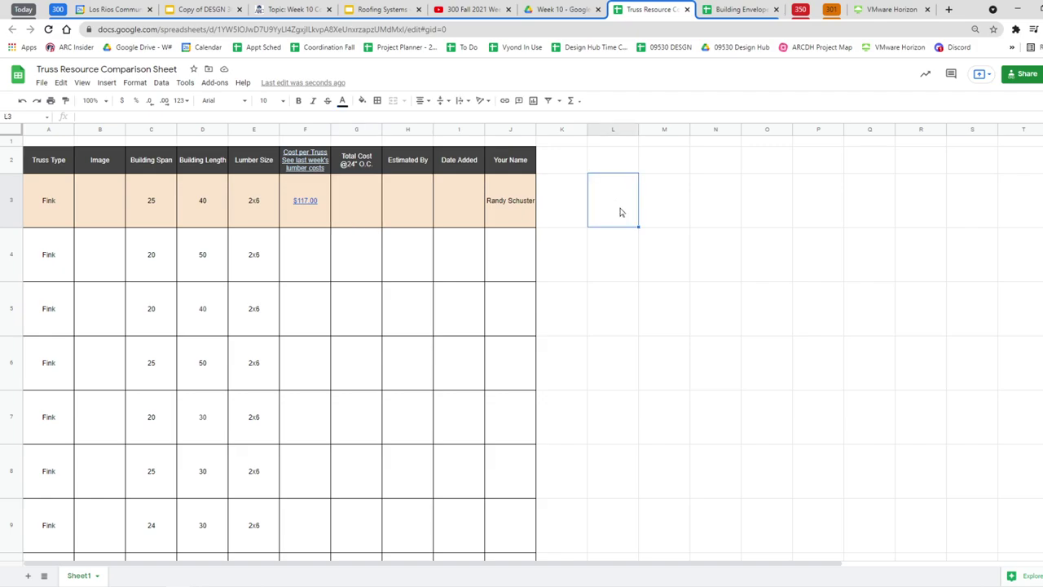
{"action": "left_click", "coordinate": [377, 100]}
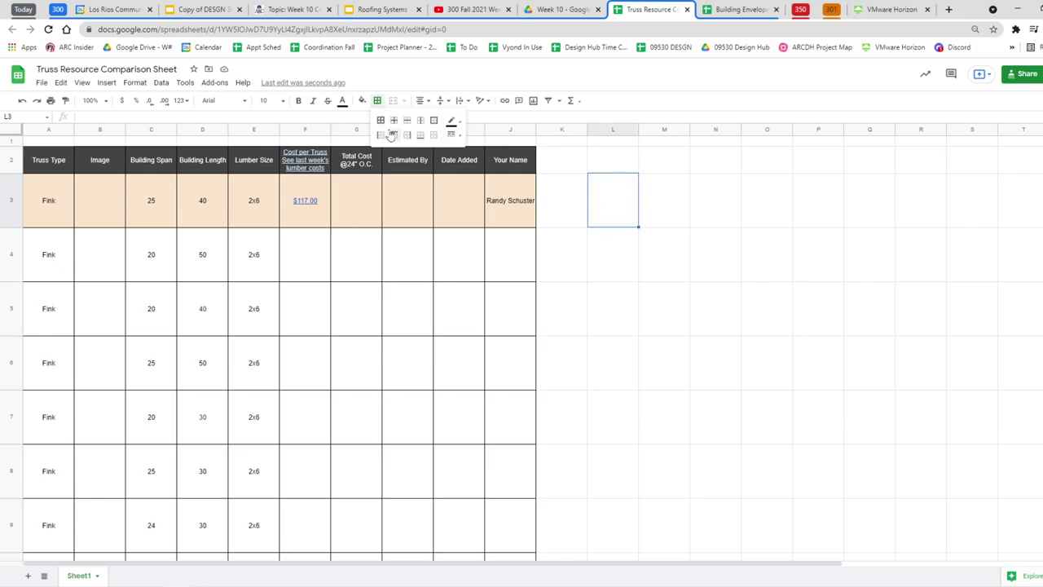
{"action": "left_click", "coordinate": [380, 120]}
{"action": "left_click", "coordinate": [649, 206]}
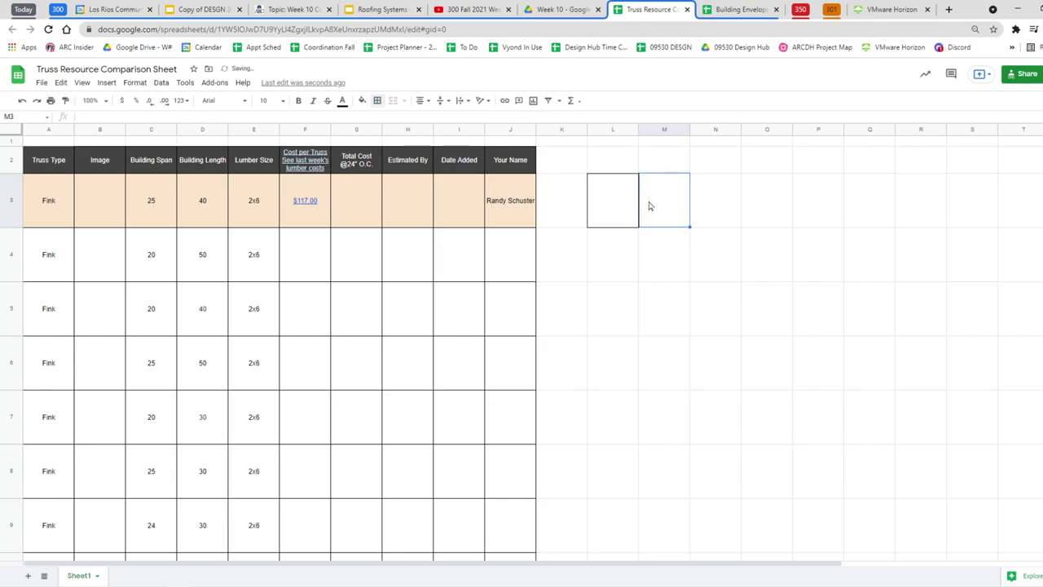
{"action": "left_click", "coordinate": [696, 209]}
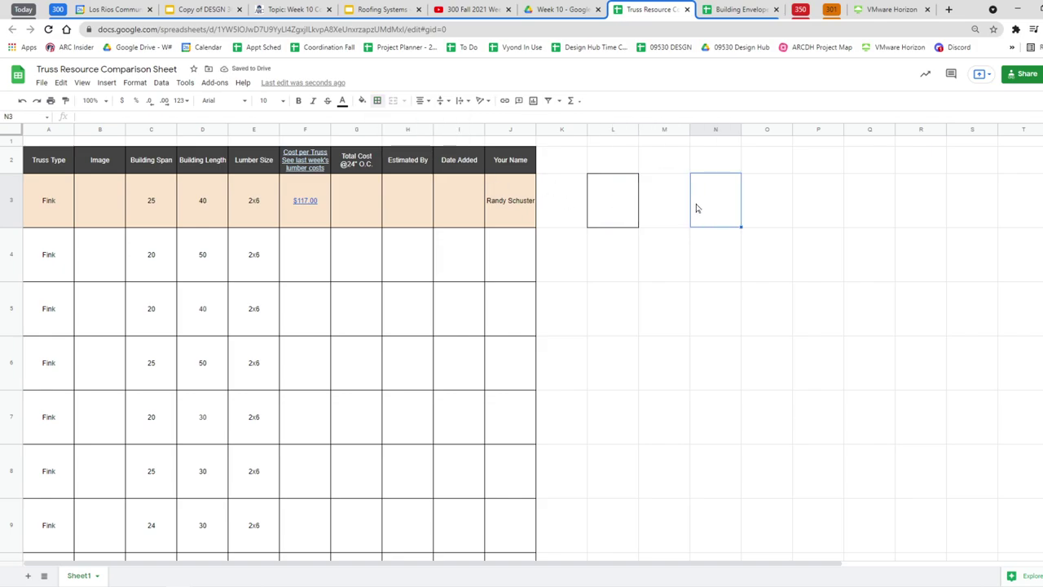
{"action": "left_click", "coordinate": [654, 201]}
{"action": "left_click", "coordinate": [377, 102]}
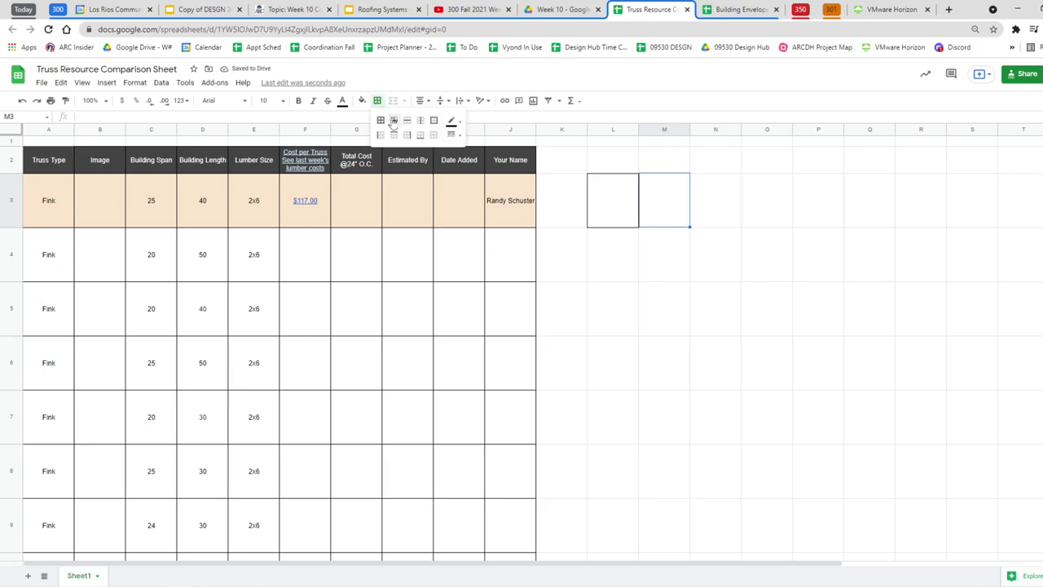
{"action": "left_click", "coordinate": [381, 120]}
- Apply all borders to cells N3 and O3
{"action": "left_click", "coordinate": [703, 206]}
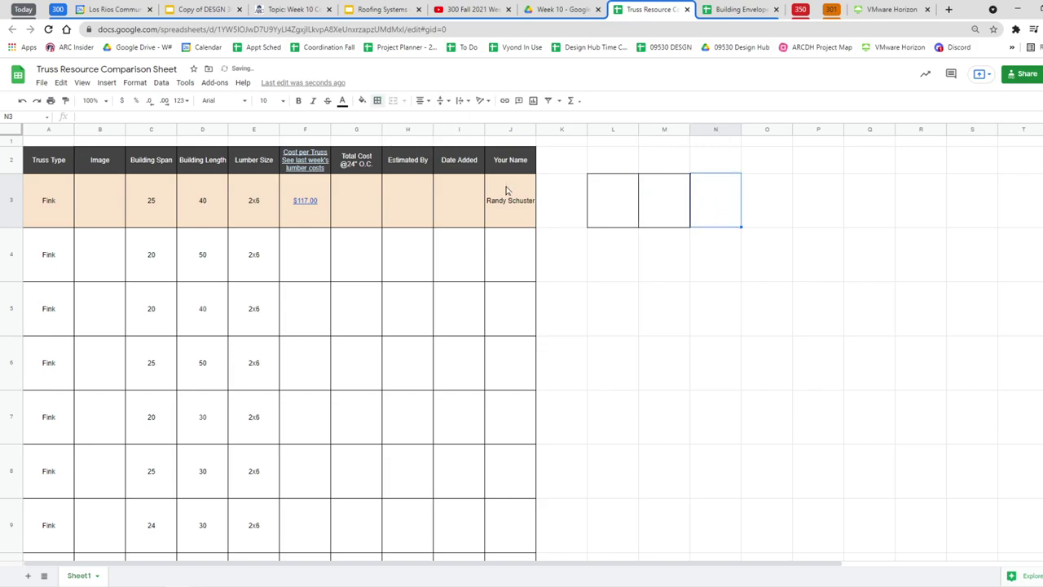
{"action": "left_click", "coordinate": [378, 100]}
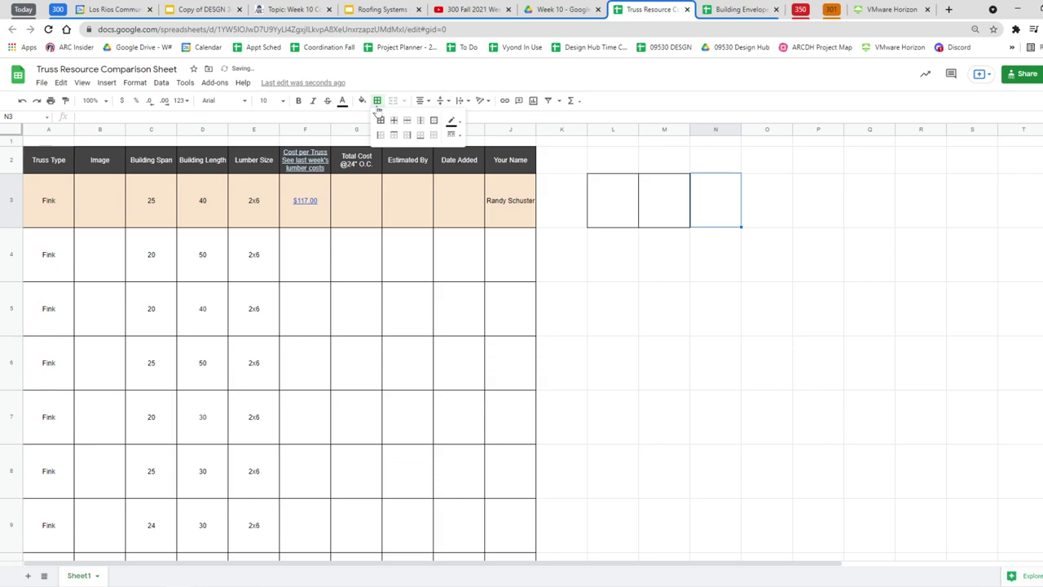
{"action": "left_click", "coordinate": [770, 206]}
{"action": "left_click", "coordinate": [377, 100]}
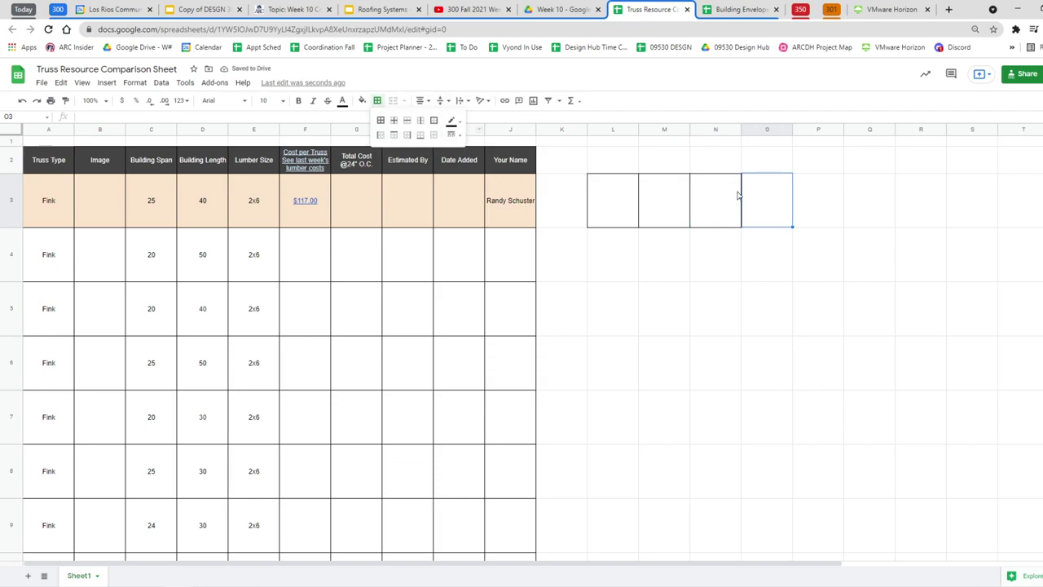
{"action": "left_click", "coordinate": [773, 200]}
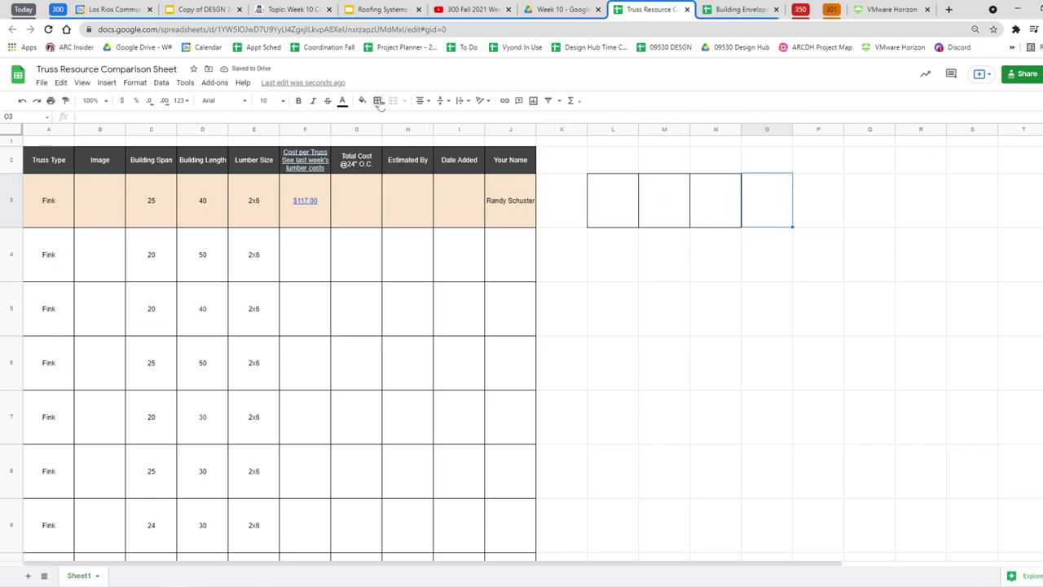
{"action": "left_click", "coordinate": [378, 102]}
{"action": "left_click", "coordinate": [382, 124]}
{"action": "left_click", "coordinate": [640, 318]}
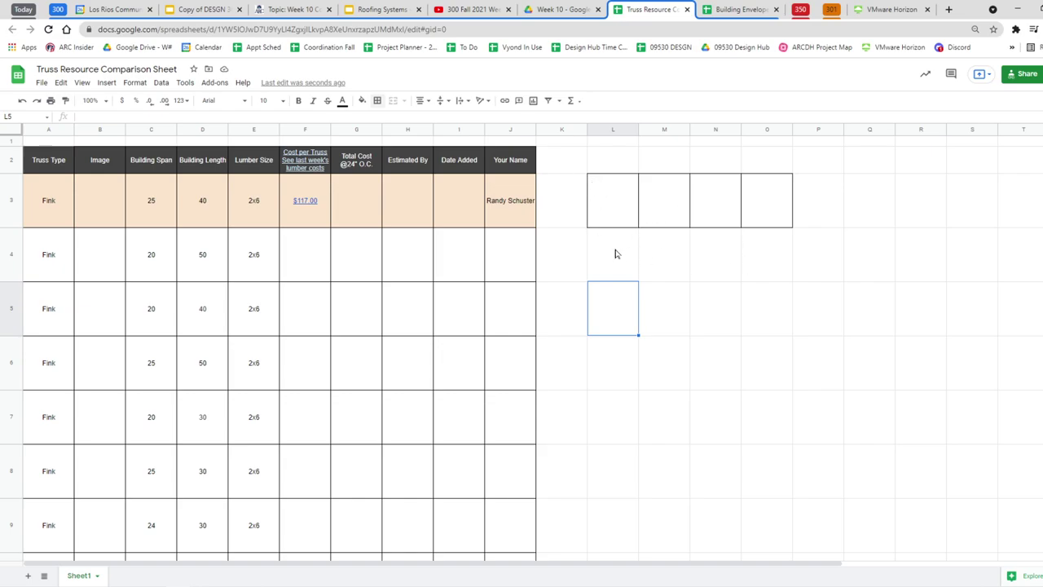
- Enter =41*F3 in G3, giving a total cost of $4,797.00
{"action": "left_click", "coordinate": [356, 203]}
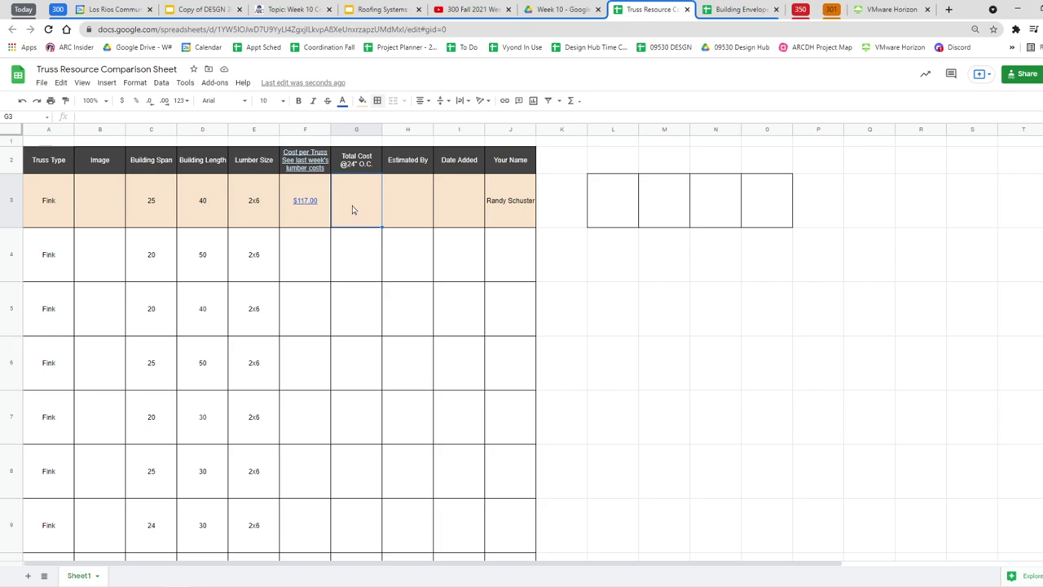
{"action": "type", "text": "="}
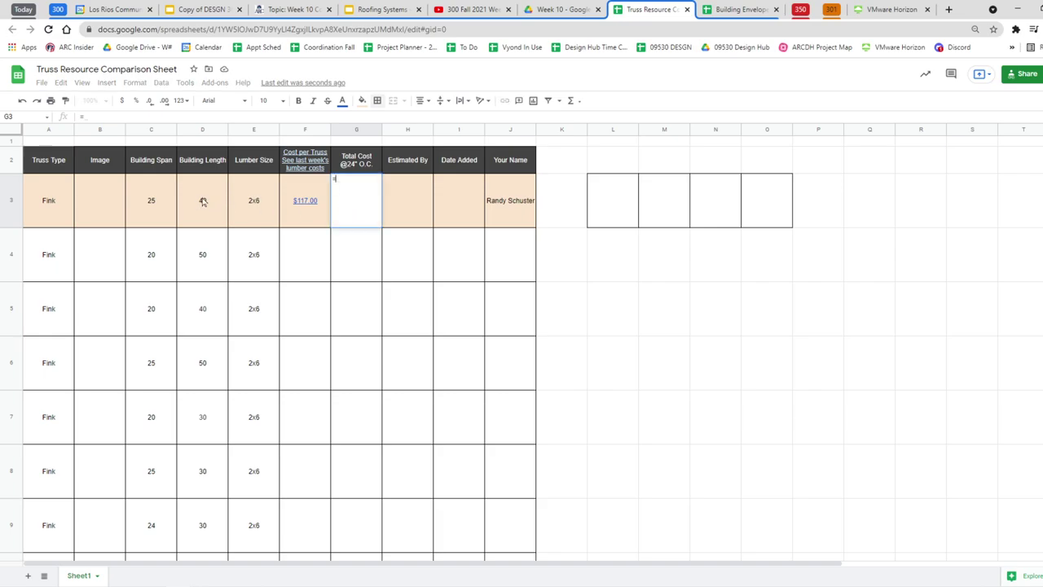
{"action": "type", "text": "4"}
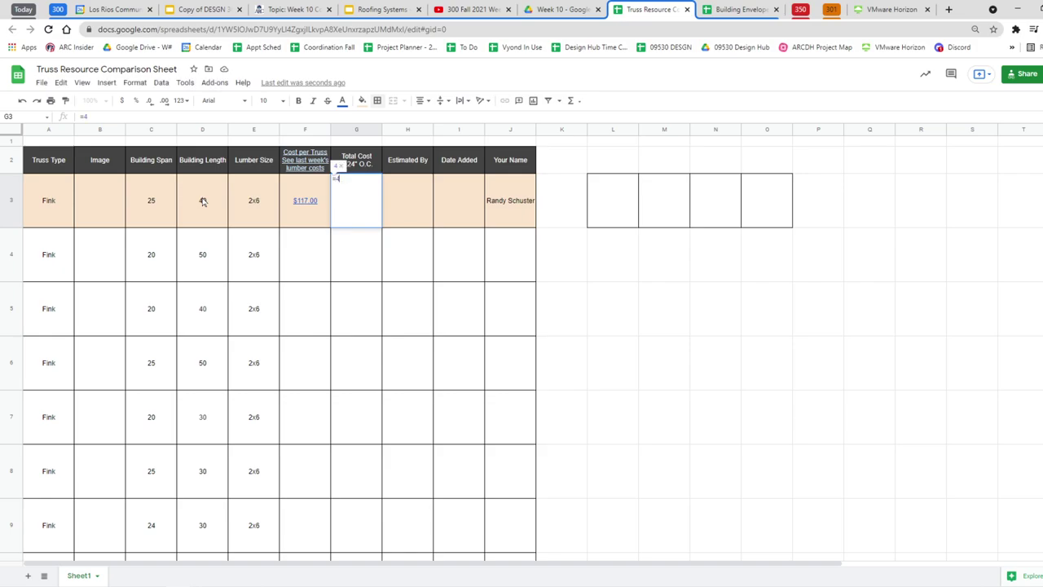
{"action": "type", "text": "1*"}
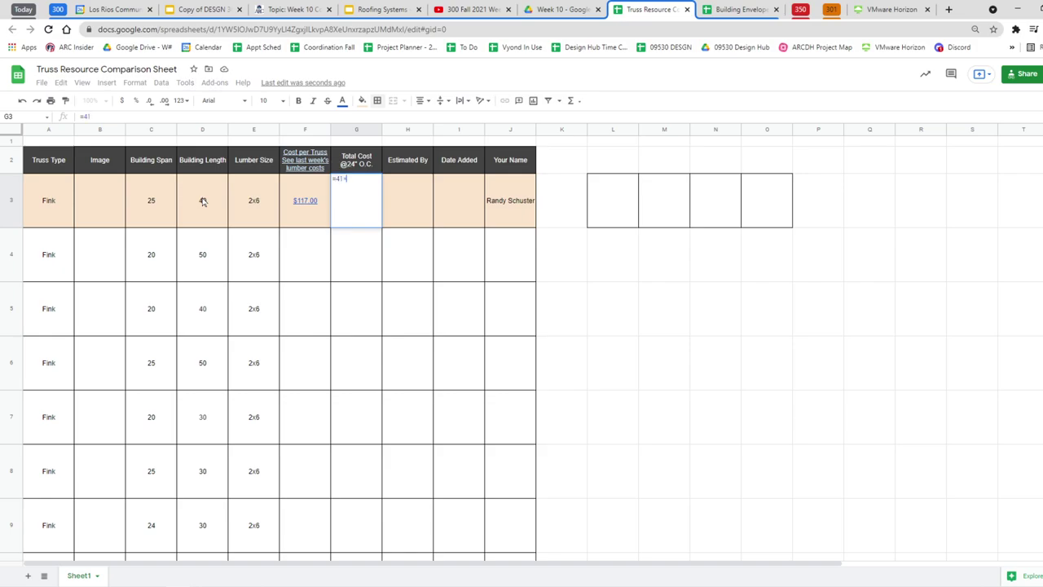
{"action": "left_click", "coordinate": [301, 208]}
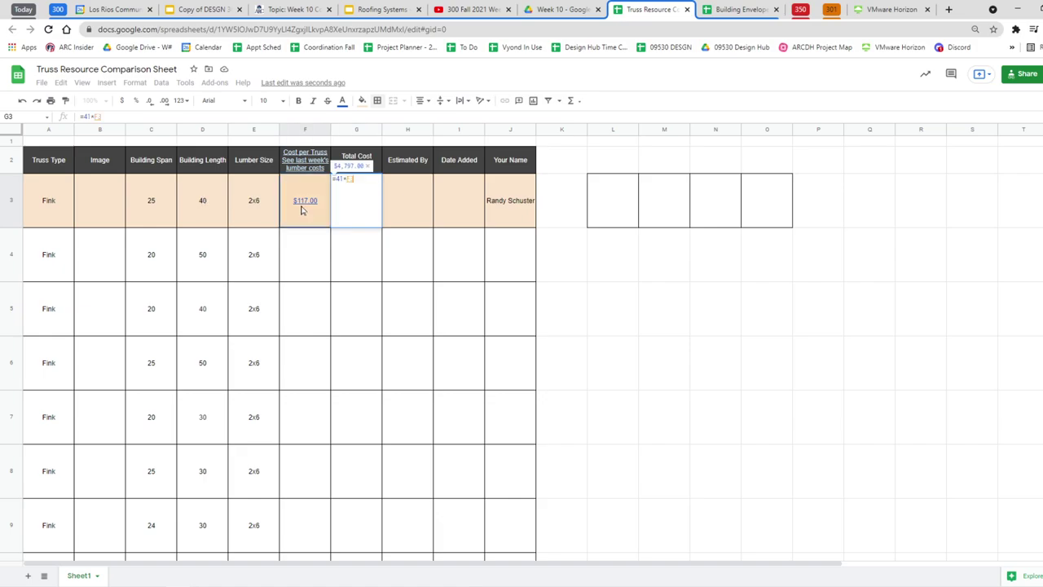
{"action": "key", "text": "Return"}
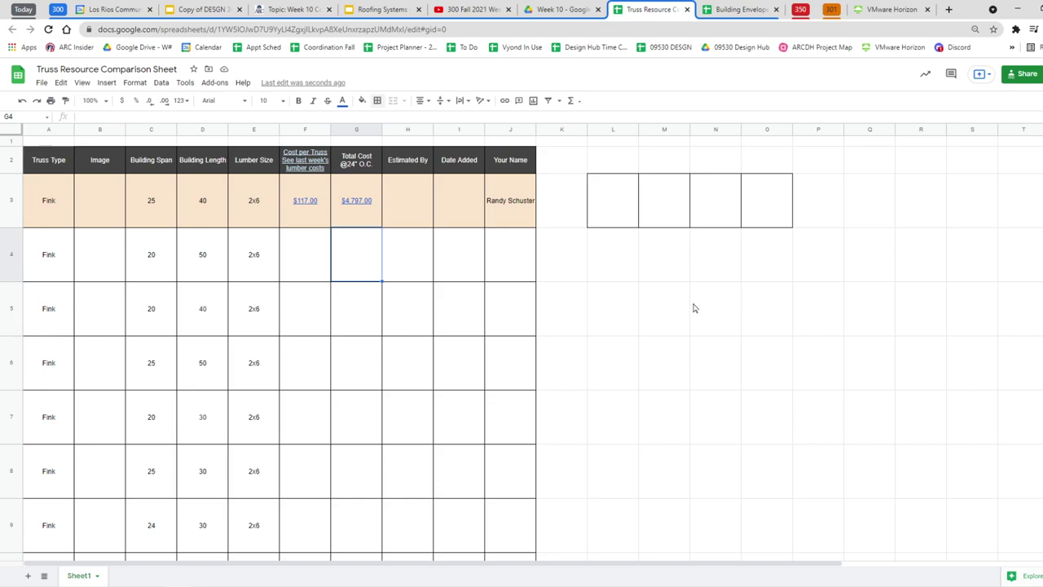
- Copy the estimator's name from J3 into the Estimated By cell H3
{"action": "left_click", "coordinate": [507, 211]}
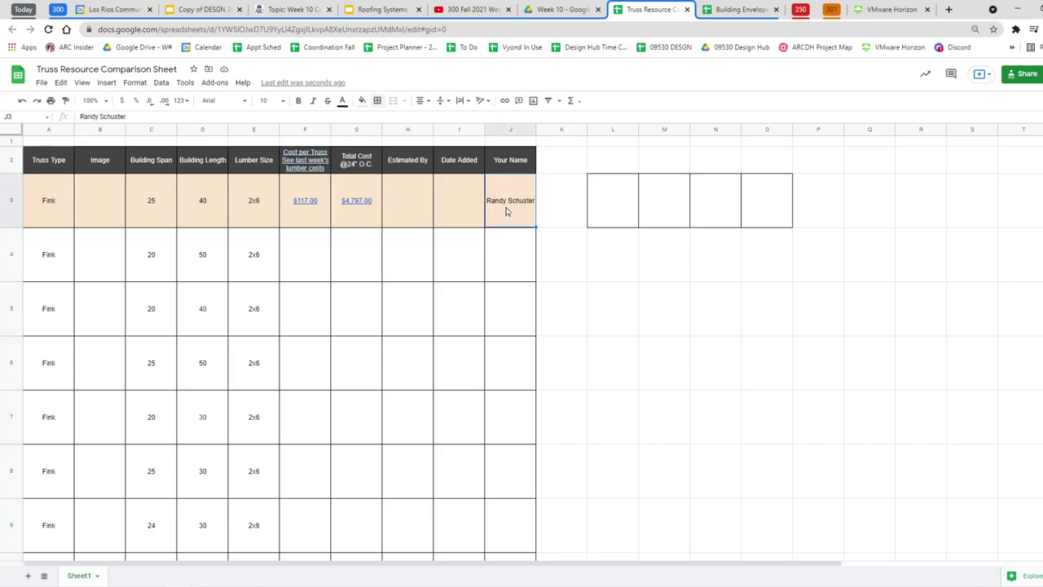
{"action": "key", "text": "ctrl+c"}
{"action": "left_click", "coordinate": [407, 204]}
{"action": "key", "text": "ctrl+v"}
{"action": "left_click", "coordinate": [473, 213]}
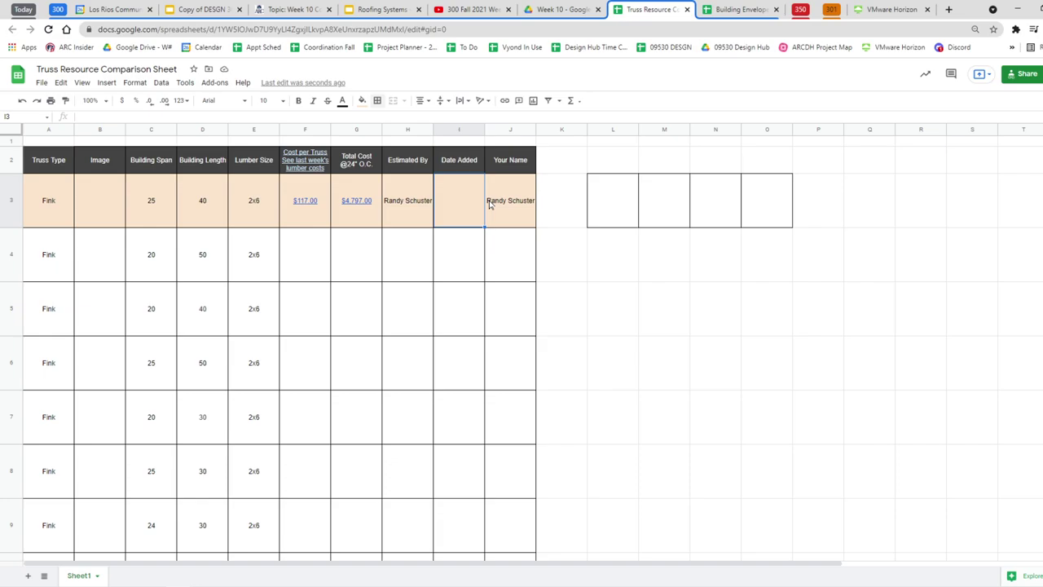
- Enter 10-26-21 as the Date Added in I3, then go back to the Revit desktop
{"action": "type", "text": "10-26-"}
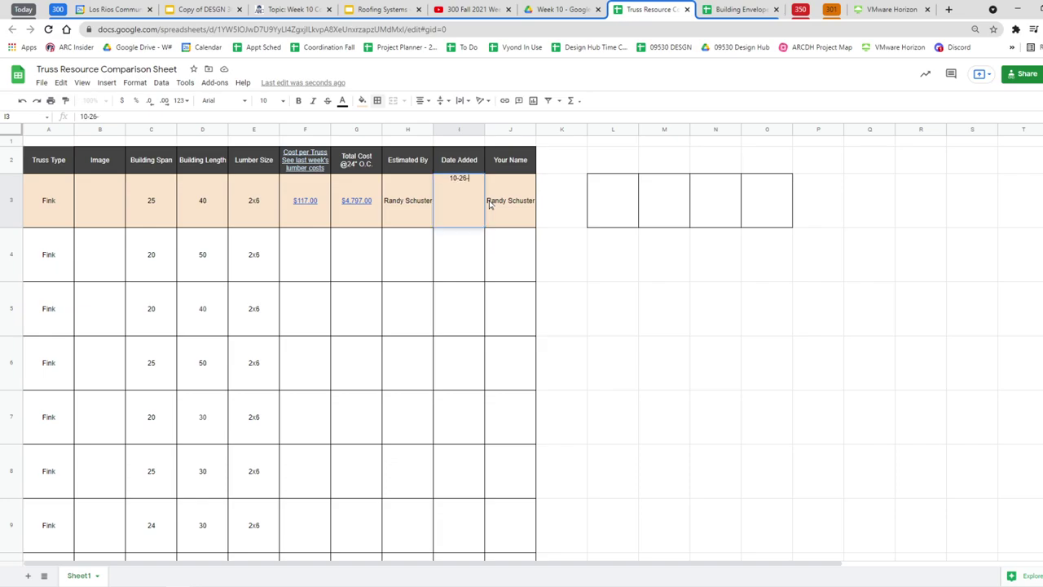
{"action": "type", "text": "21"}
{"action": "key", "text": "Return"}
{"action": "left_click", "coordinate": [454, 216]}
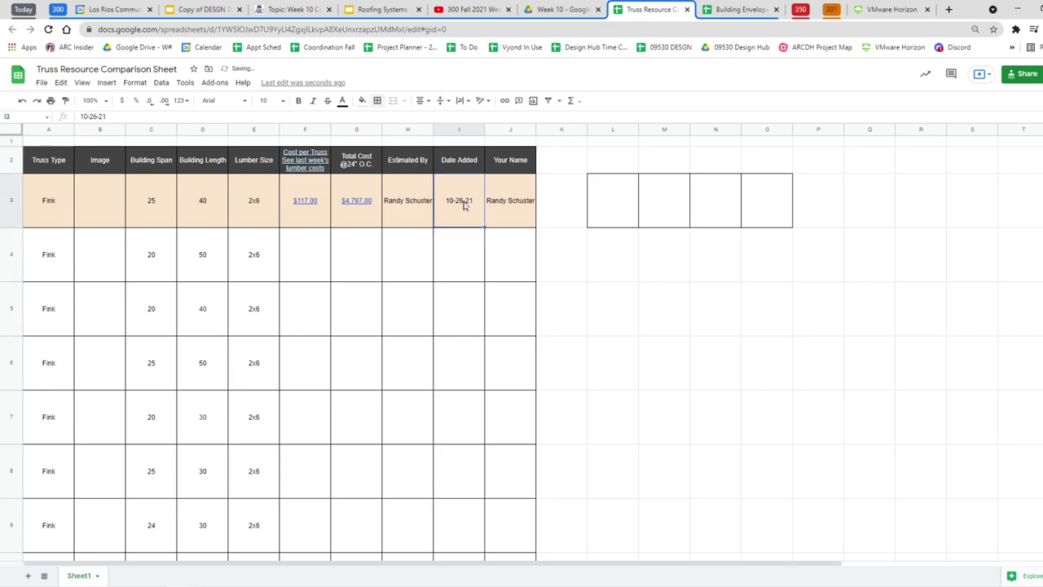
{"action": "double_click", "coordinate": [465, 205]}
{"action": "left_click", "coordinate": [713, 325]}
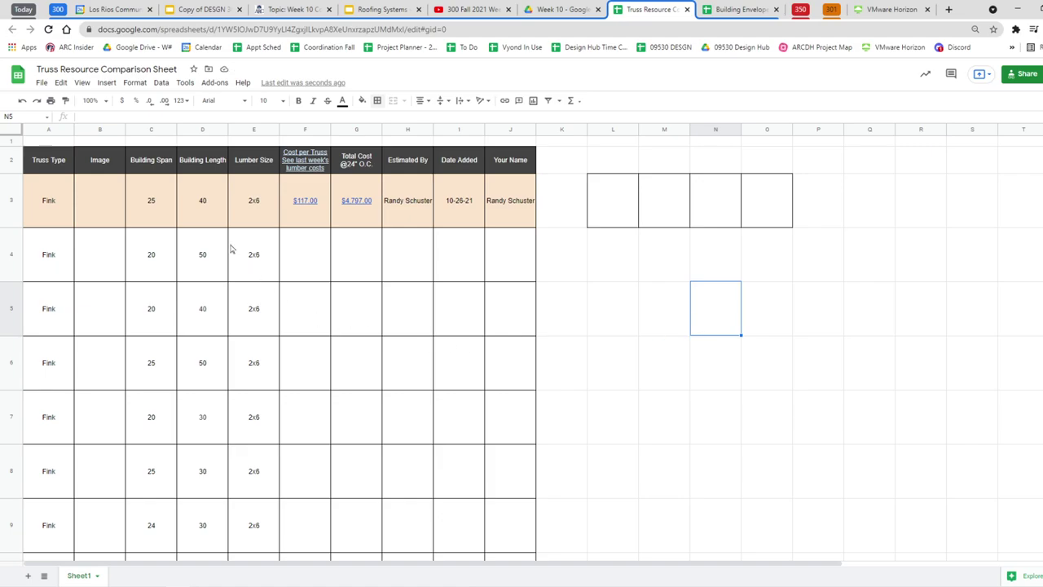
{"action": "left_click", "coordinate": [102, 206]}
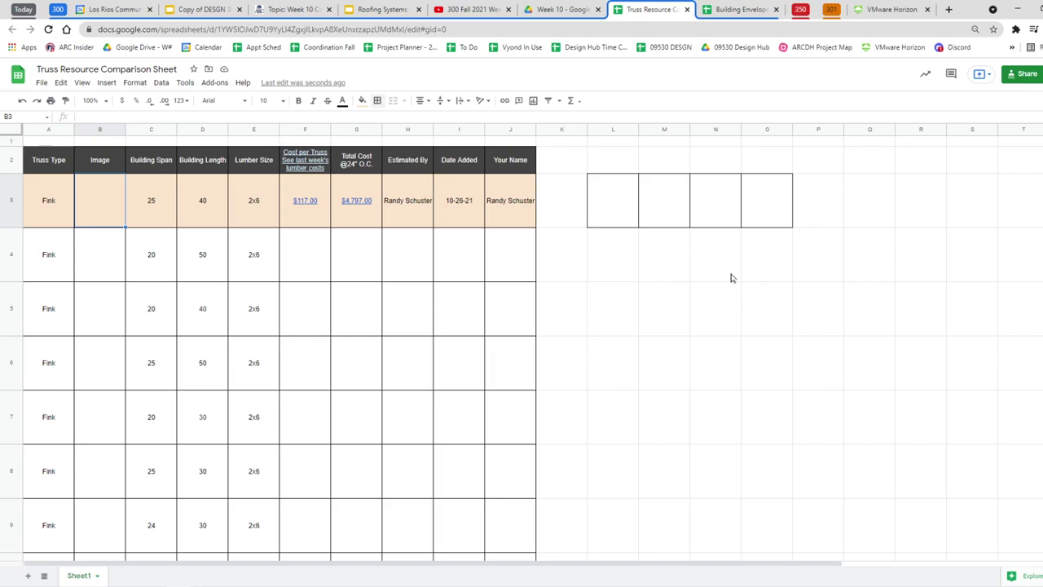
{"action": "left_click", "coordinate": [886, 14]}
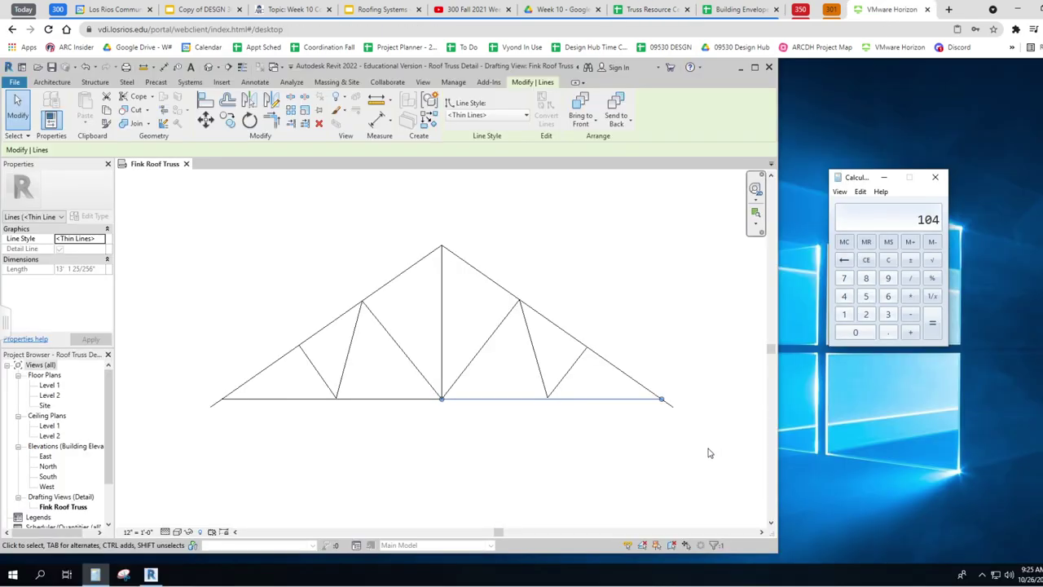
- Try an aligned dimension on the bottom chord, then cancel it
{"action": "left_click", "coordinate": [659, 479]}
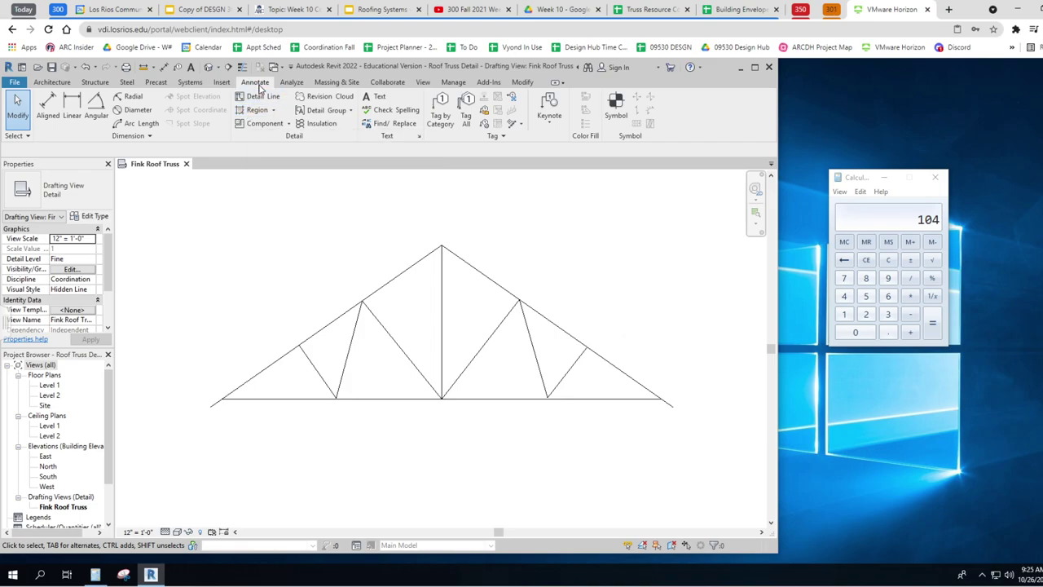
{"action": "left_click", "coordinate": [48, 104]}
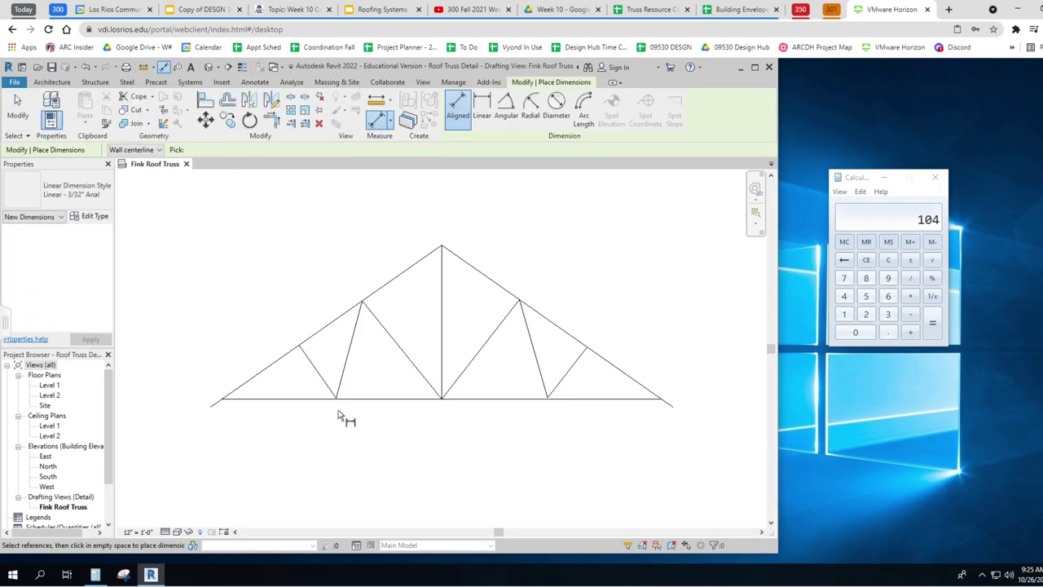
{"action": "left_click", "coordinate": [213, 404]}
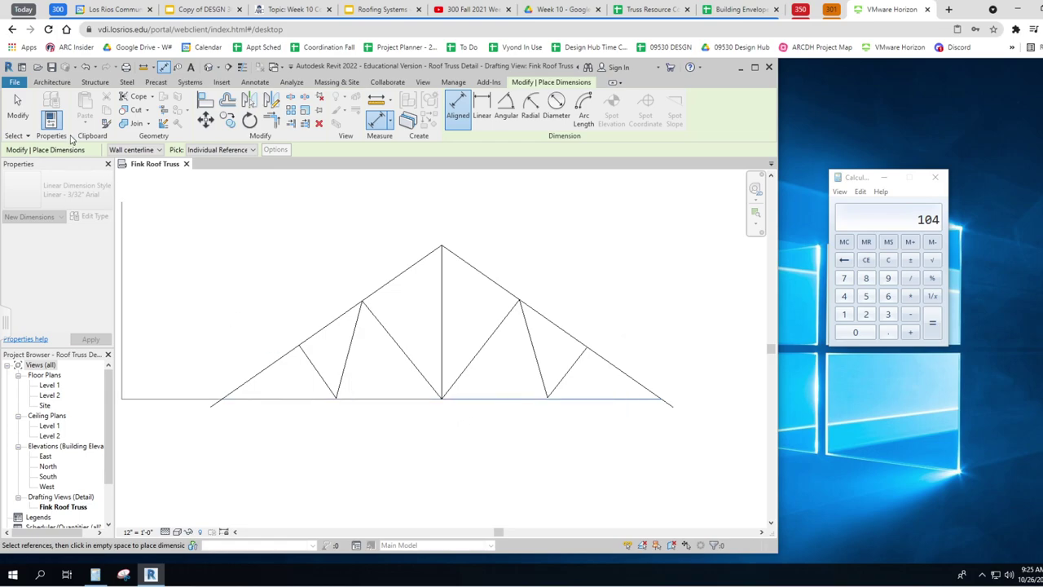
{"action": "left_click", "coordinate": [255, 82]}
{"action": "left_click", "coordinate": [48, 106]}
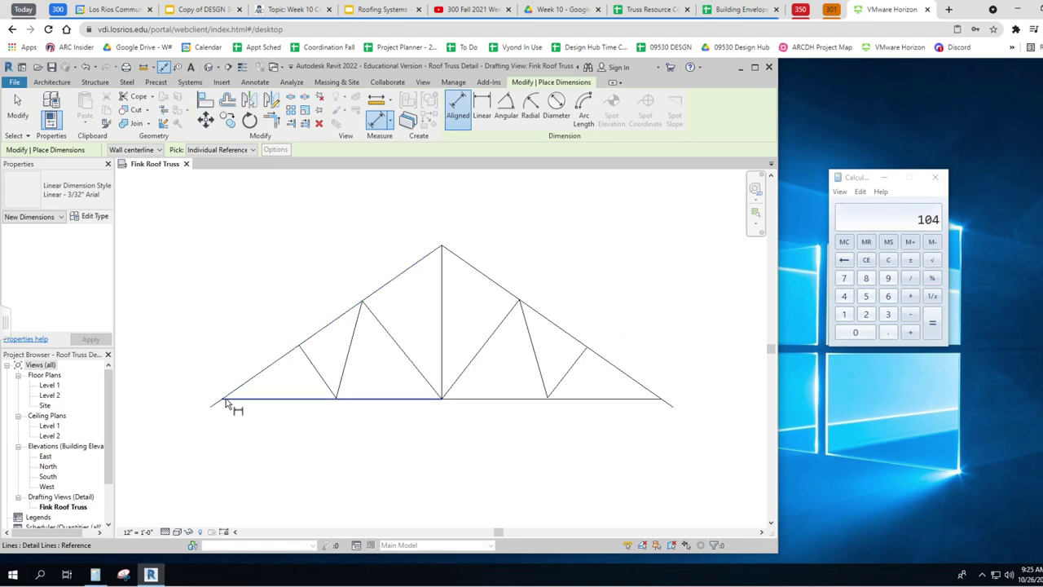
{"action": "key", "text": "Escape"}
{"action": "key", "text": "Escape"}
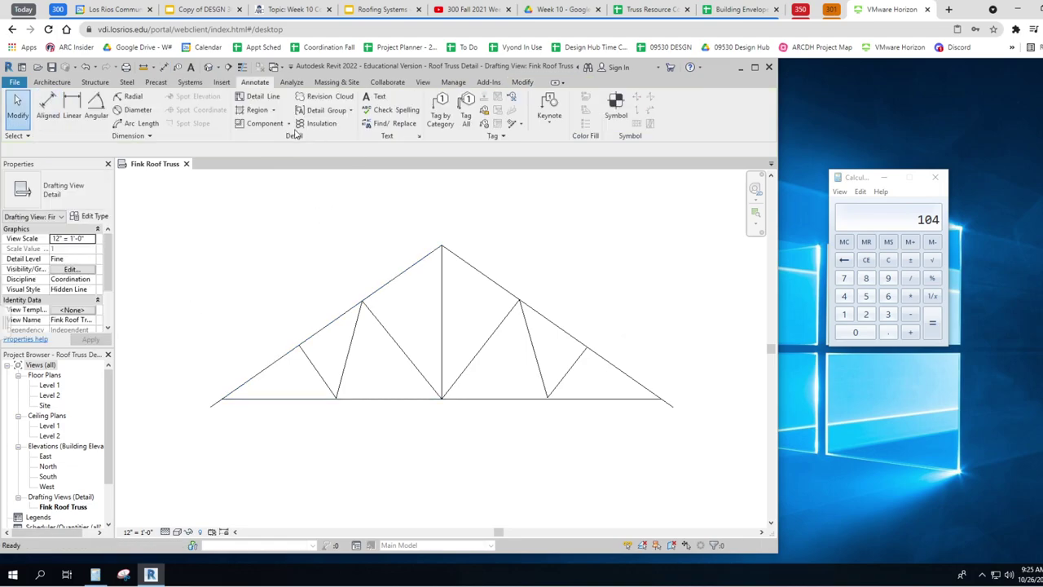
- Draw detail lines: a short tick at the left end and a line along the bottom chord
{"action": "left_click", "coordinate": [257, 96]}
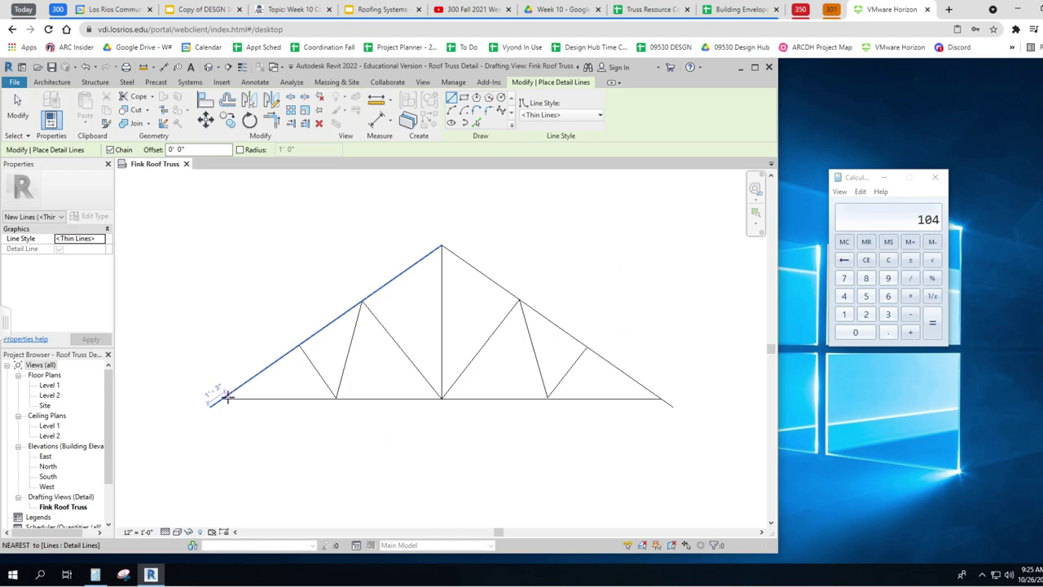
{"action": "left_click", "coordinate": [222, 400]}
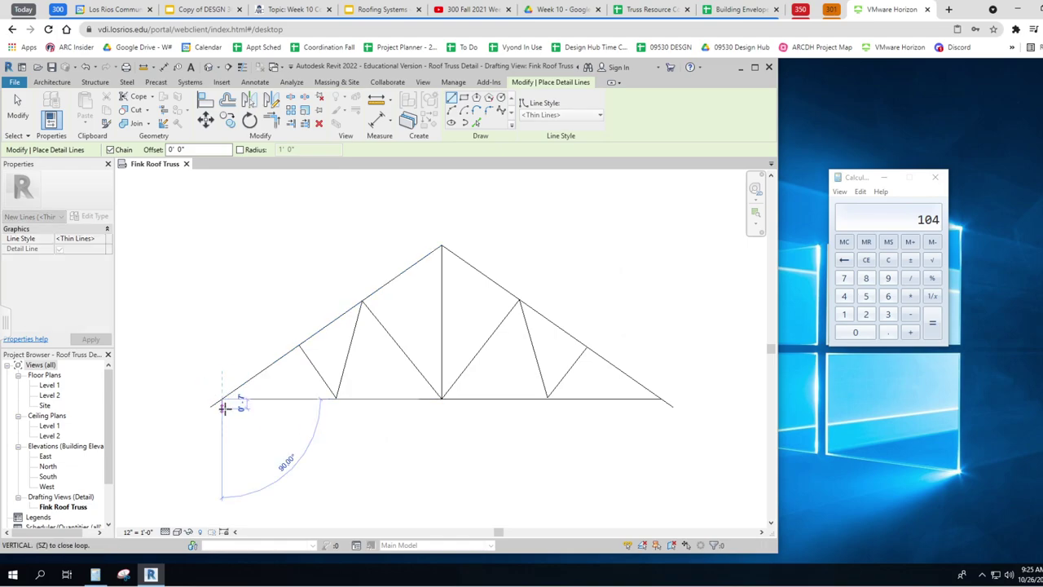
{"action": "left_click", "coordinate": [222, 408]}
{"action": "key", "text": "Escape"}
{"action": "key", "text": "Escape"}
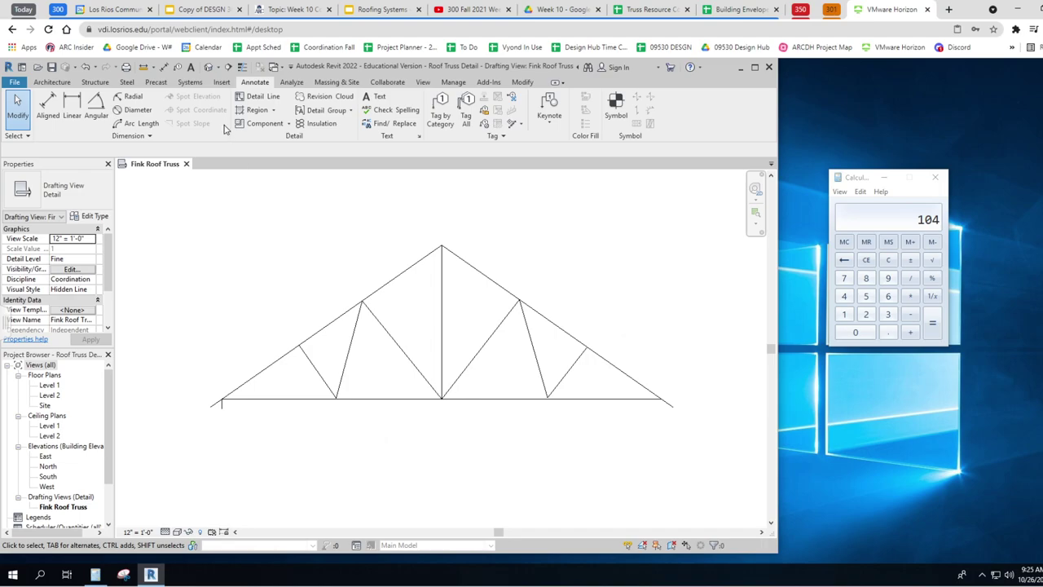
{"action": "left_click", "coordinate": [257, 97]}
{"action": "left_click", "coordinate": [442, 399]}
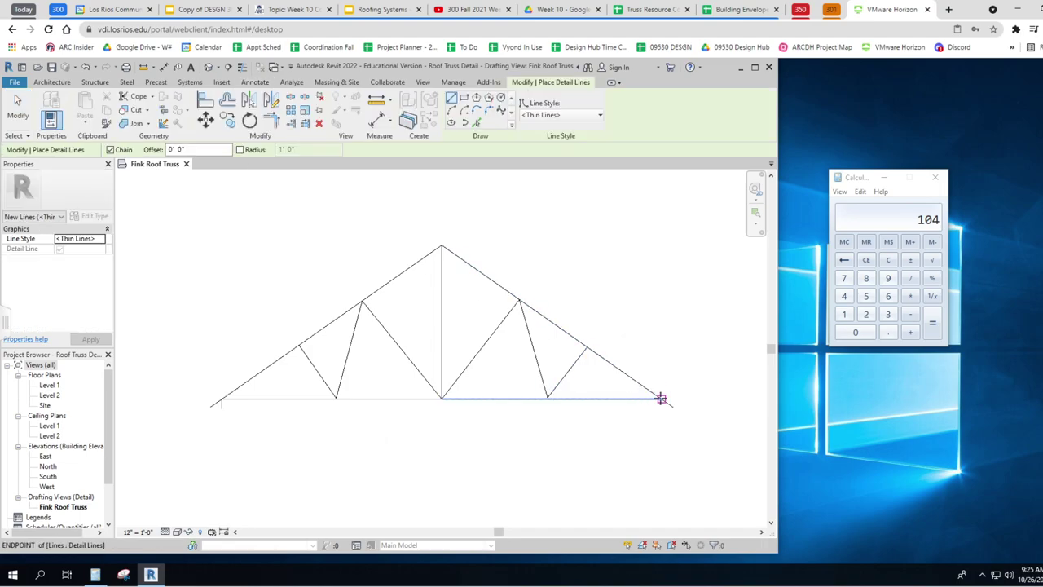
{"action": "left_click", "coordinate": [661, 399]}
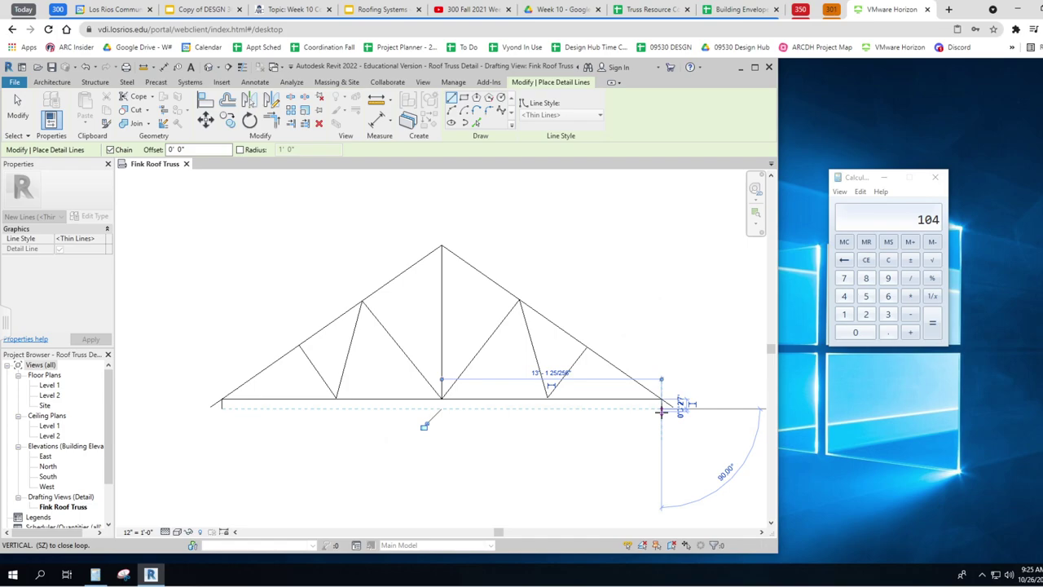
{"action": "key", "text": "Escape"}
{"action": "key", "text": "Escape"}
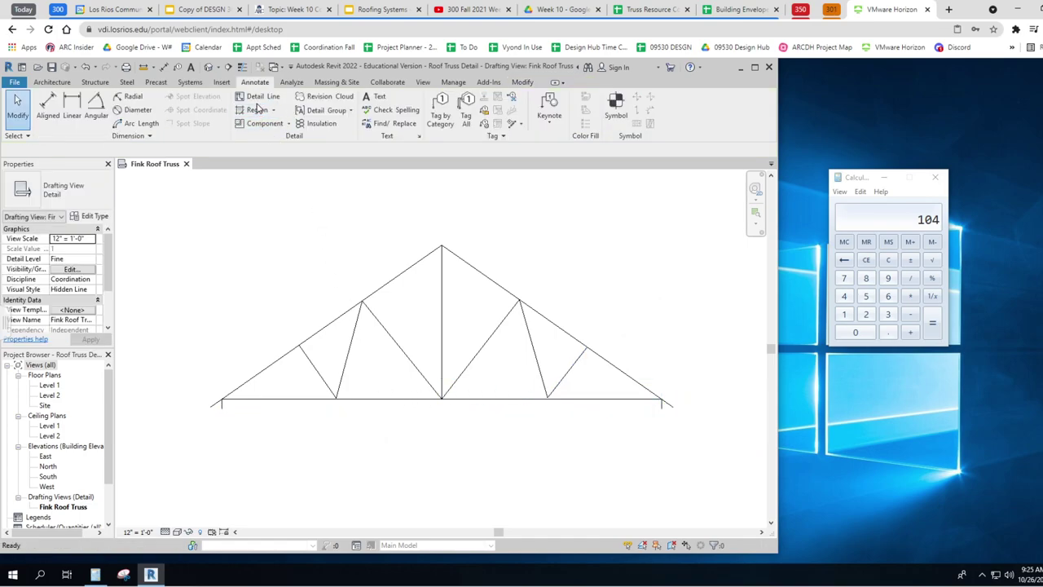
- Dimension the truss span from left to right end below the chord (26' - 2 3/16")
{"action": "left_click", "coordinate": [48, 106]}
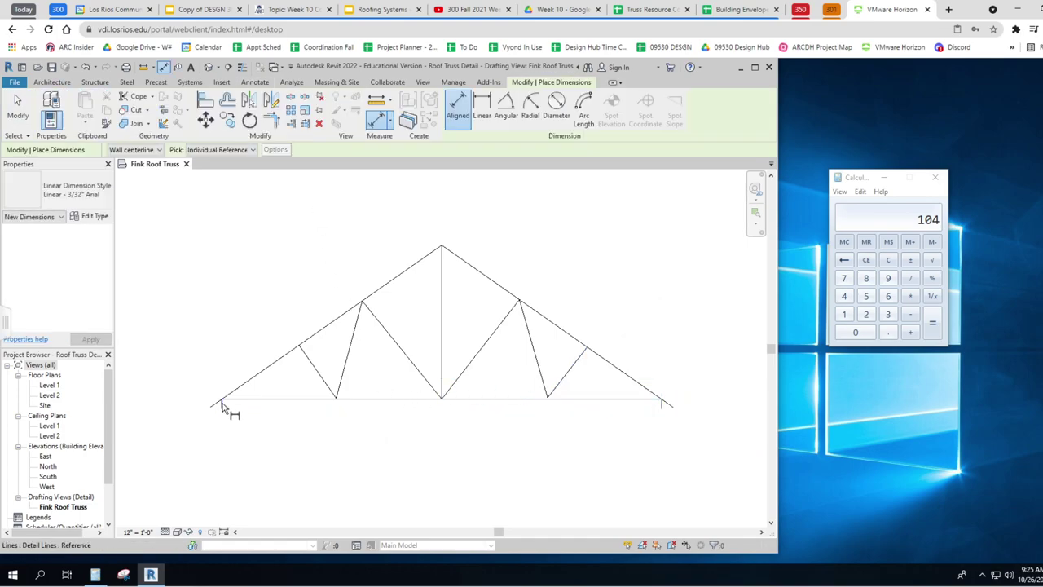
{"action": "left_click", "coordinate": [222, 406]}
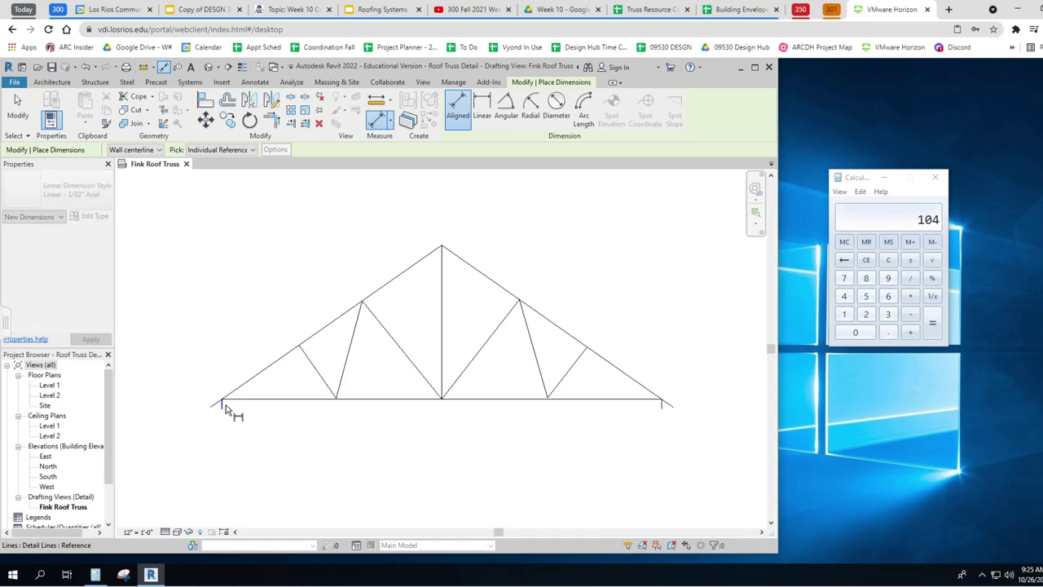
{"action": "left_click", "coordinate": [661, 407]}
{"action": "left_click", "coordinate": [600, 420]}
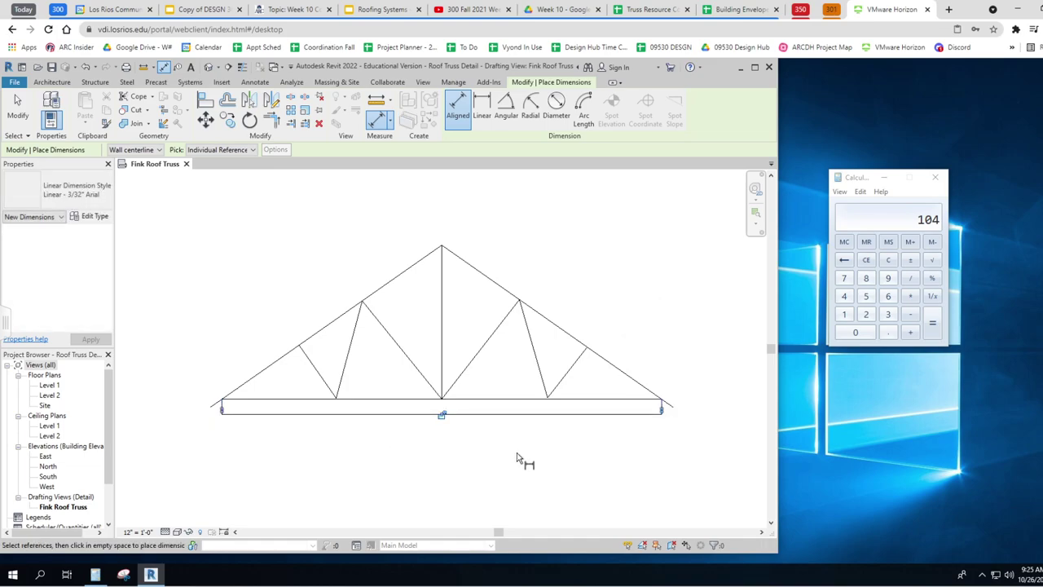
{"action": "key", "text": "d"}
{"action": "key", "text": "l"}
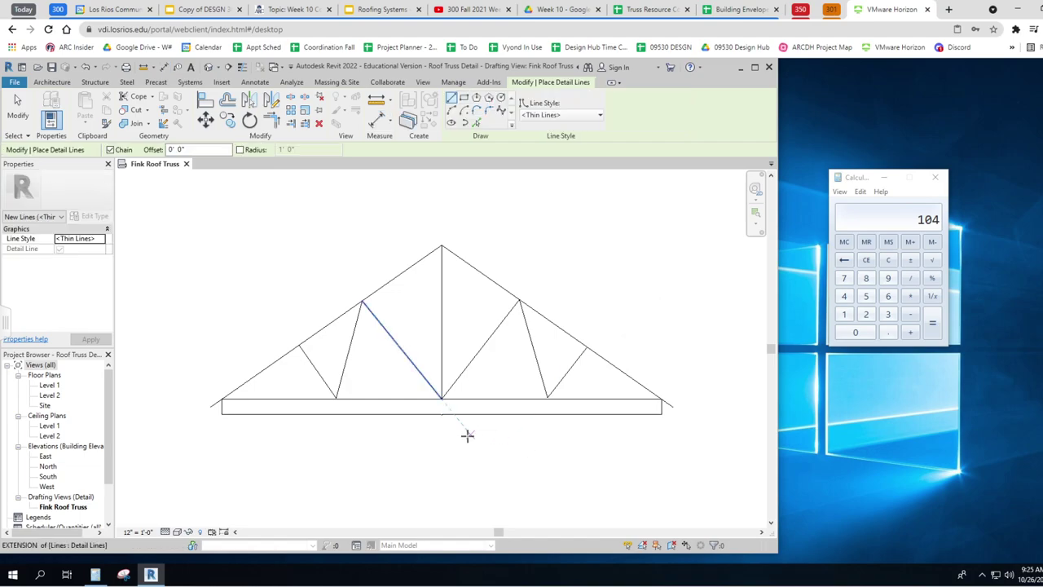
{"action": "key", "text": "Escape"}
{"action": "key", "text": "Escape"}
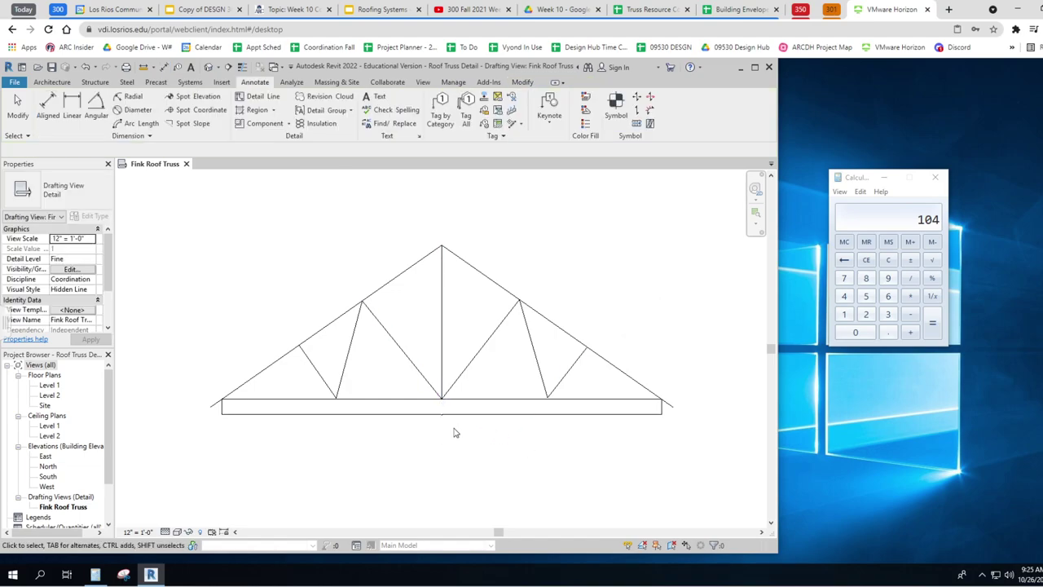
- Check the span dimension and zoom out to show the whole truss
{"action": "left_click", "coordinate": [455, 417]}
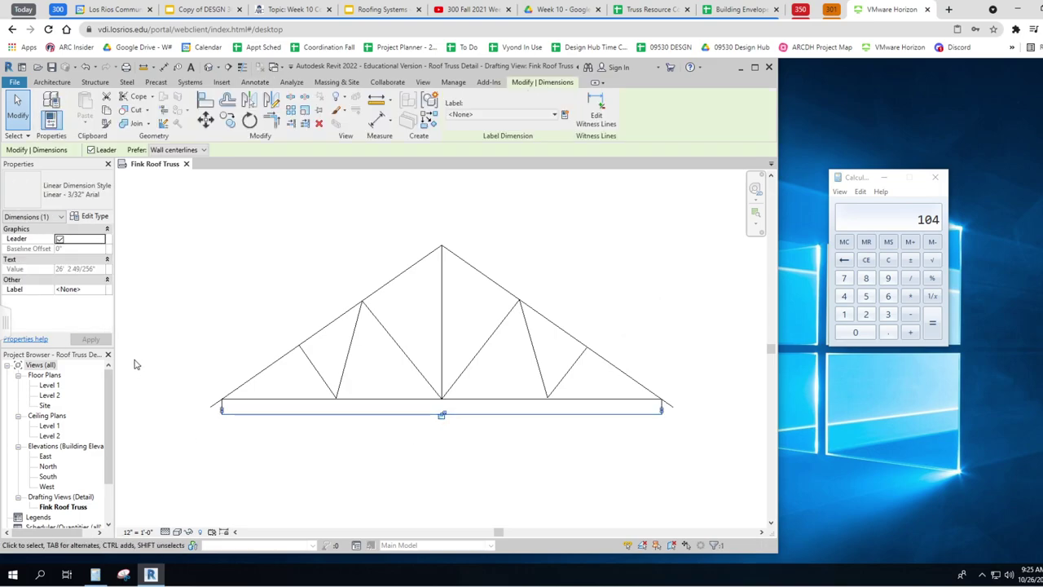
{"action": "left_click", "coordinate": [469, 453]}
{"action": "scroll", "coordinate": [449, 423], "scroll_direction": "up", "scroll_amount": 3}
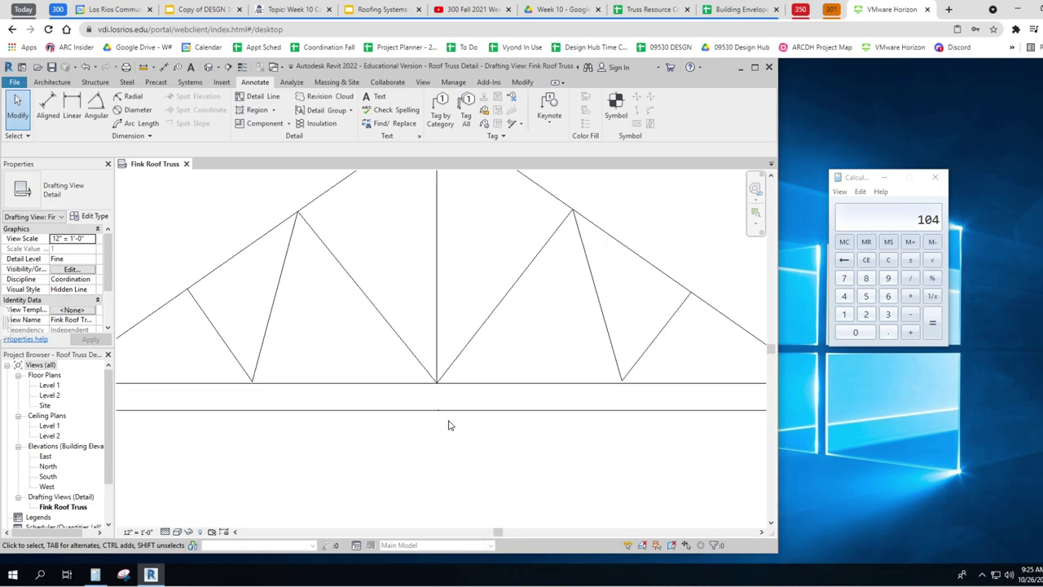
{"action": "scroll", "coordinate": [448, 423], "scroll_direction": "up", "scroll_amount": 5}
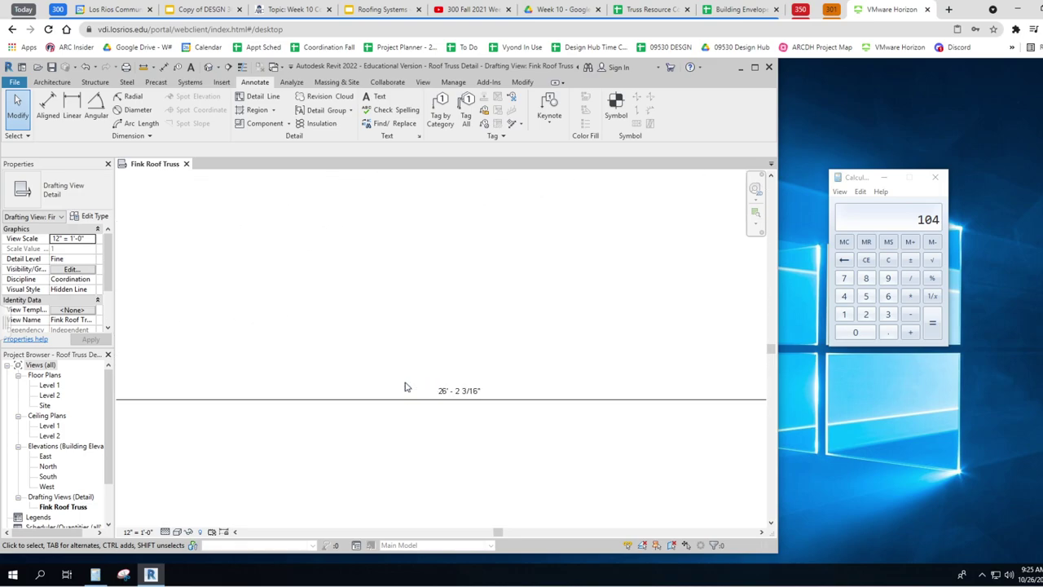
{"action": "scroll", "coordinate": [405, 388], "scroll_direction": "up", "scroll_amount": 1}
{"action": "scroll", "coordinate": [405, 388], "scroll_direction": "down", "scroll_amount": 5}
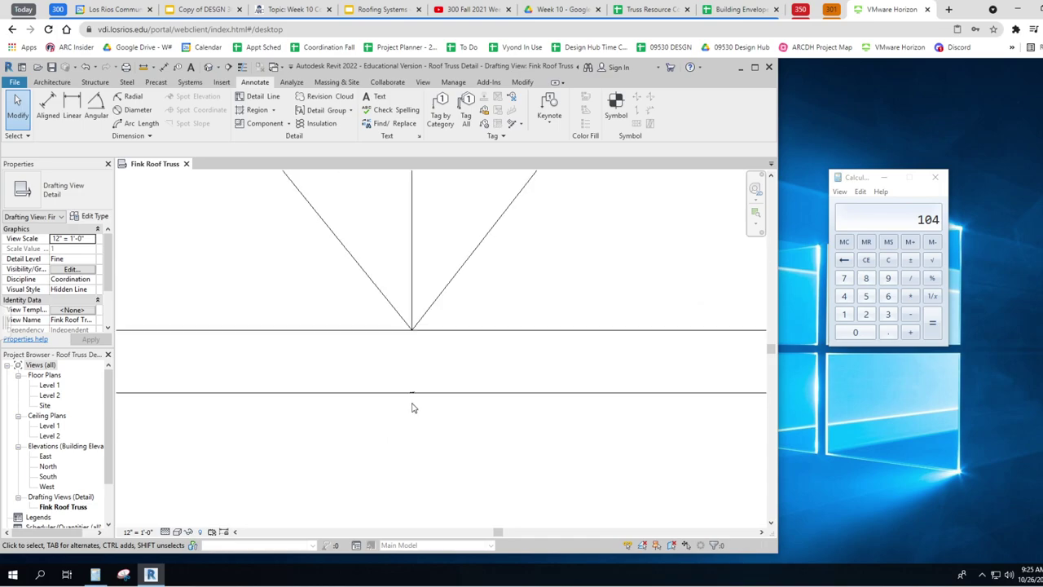
{"action": "scroll", "coordinate": [413, 407], "scroll_direction": "down", "scroll_amount": 4}
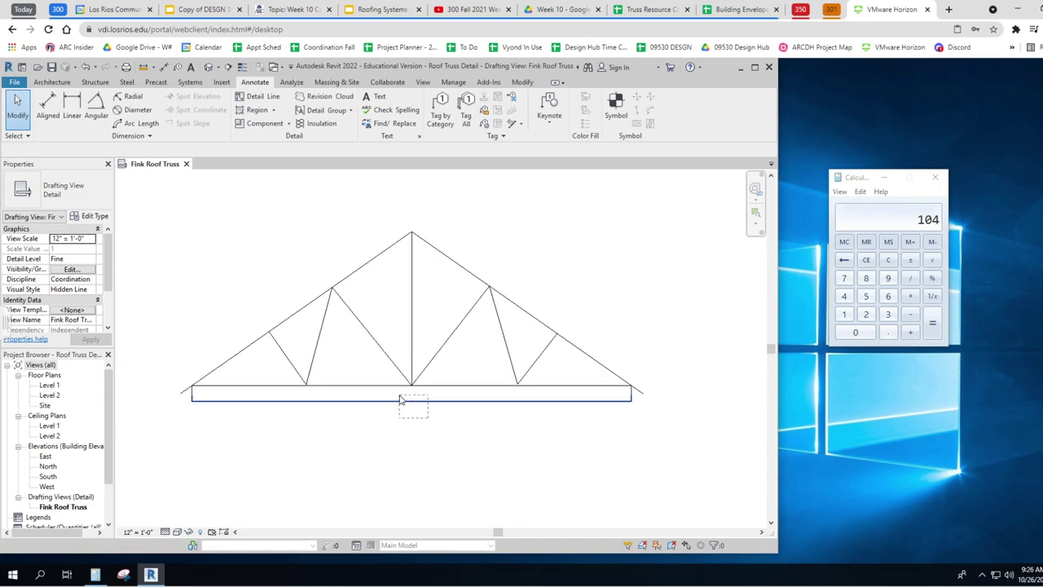
- Delete the bottom-chord dimension and snip the whole truss drawing
{"action": "left_click", "coordinate": [401, 400]}
{"action": "key", "text": "Delete"}
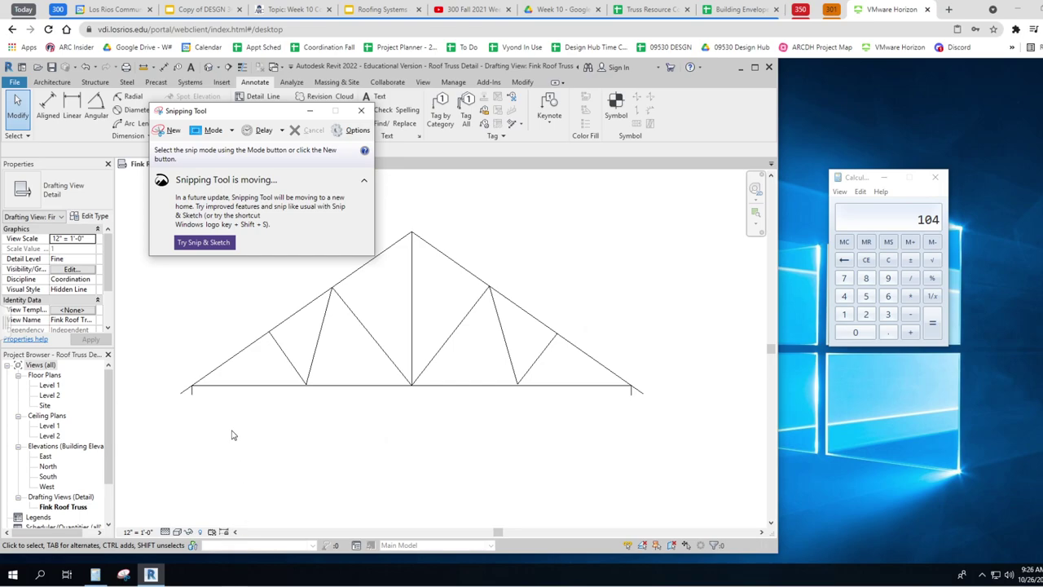
{"action": "left_click", "coordinate": [168, 132]}
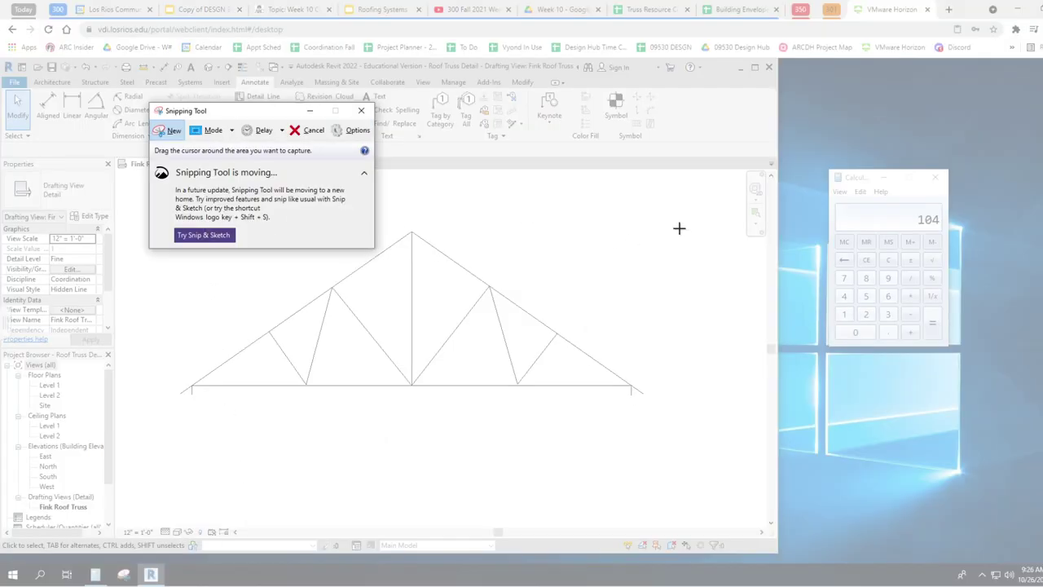
{"action": "left_click_drag", "start_coordinate": [681, 230], "coordinate": [174, 413]}
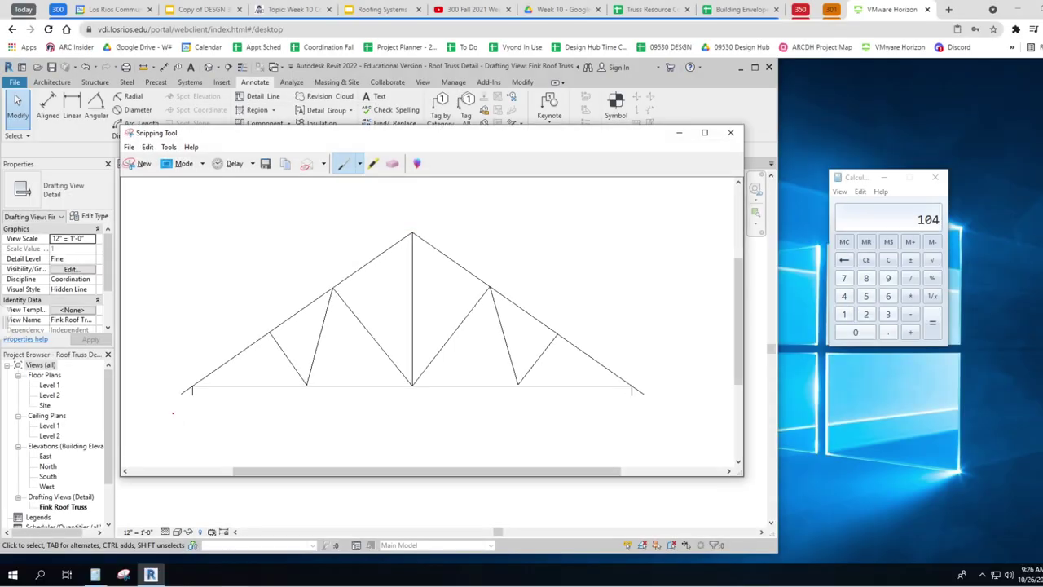
- Save the snip as Fink Truss.PNG in the Images folder and minimise Snipping Tool
{"action": "left_click", "coordinate": [129, 146]}
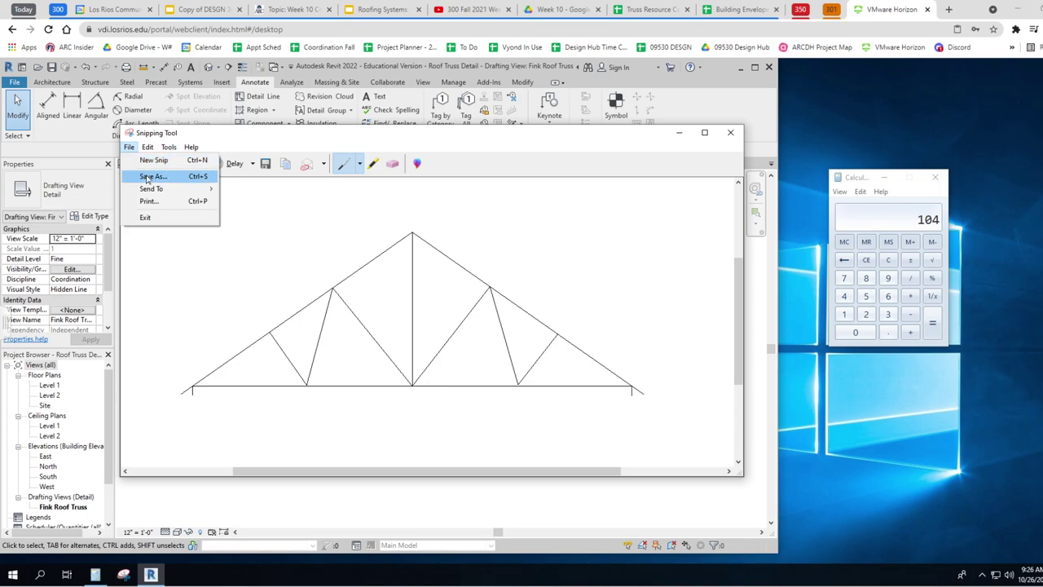
{"action": "left_click", "coordinate": [145, 176]}
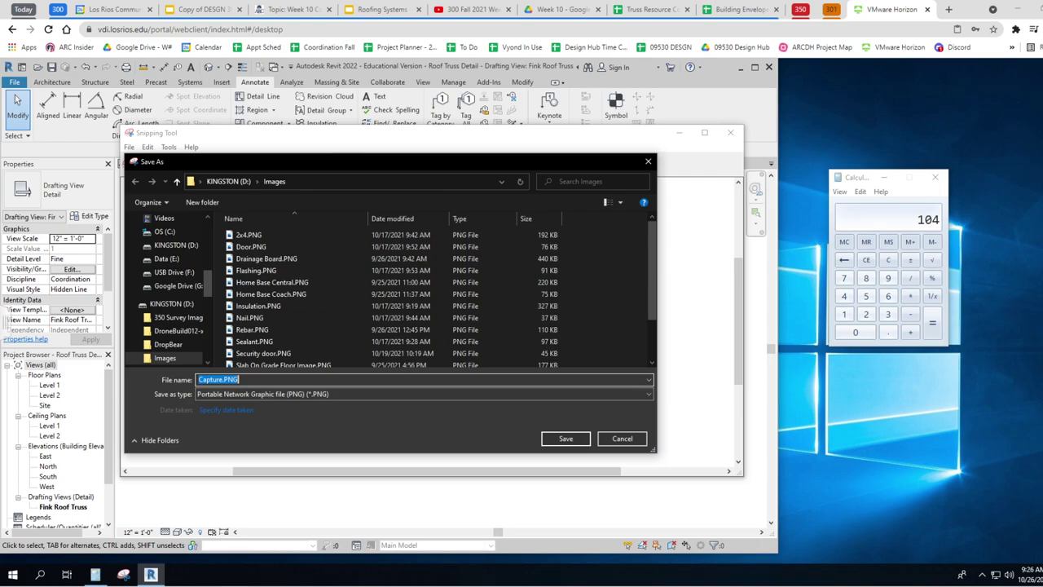
{"action": "type", "text": "Fink Truss"}
{"action": "left_click", "coordinate": [562, 438]}
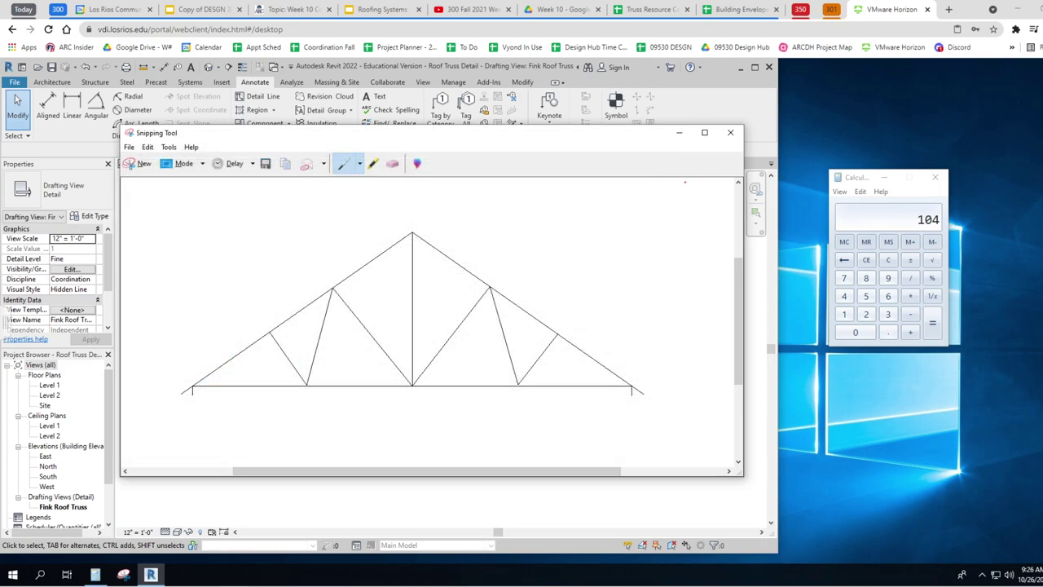
{"action": "left_click", "coordinate": [679, 133]}
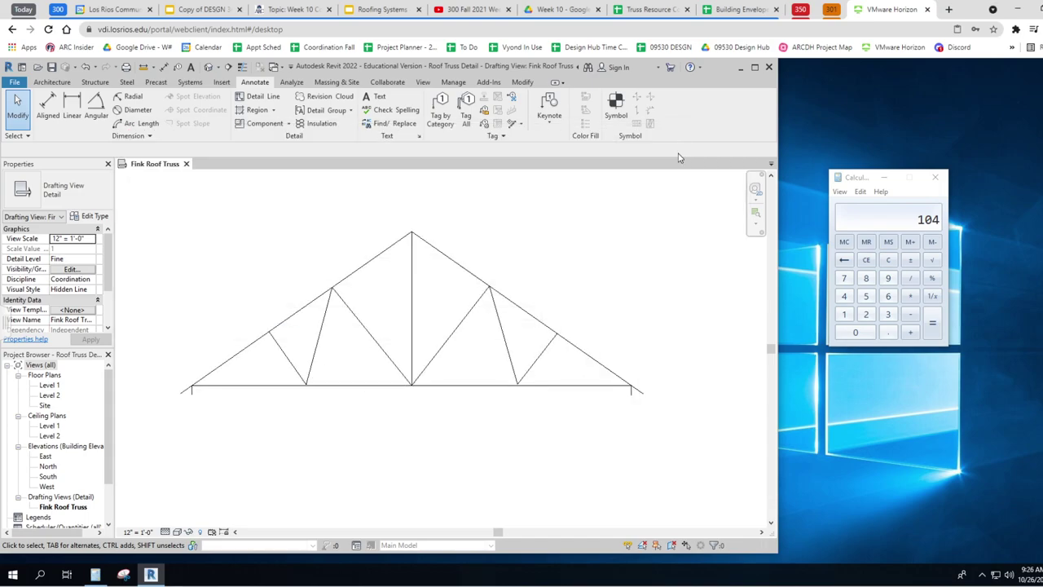
- Insert Fink Truss.PNG as an in-cell image in B3, then return to Revit
{"action": "left_click", "coordinate": [652, 10]}
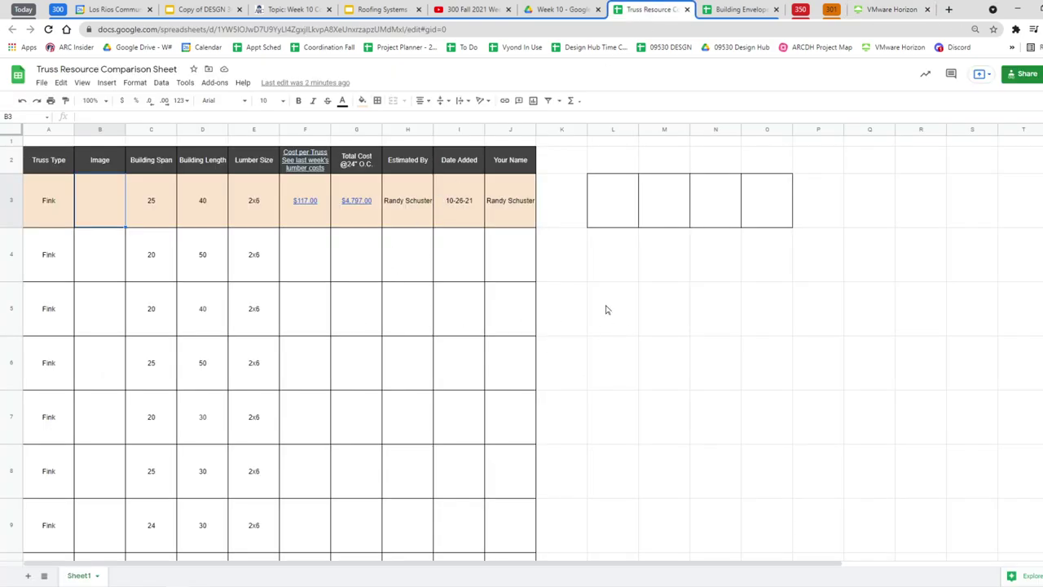
{"action": "left_click", "coordinate": [96, 206]}
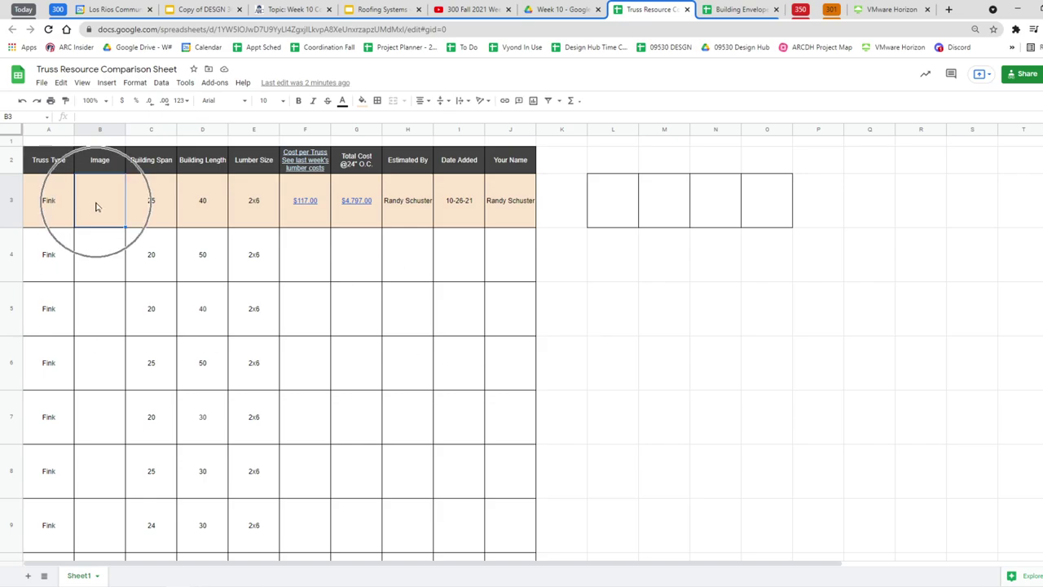
{"action": "left_click", "coordinate": [107, 82]}
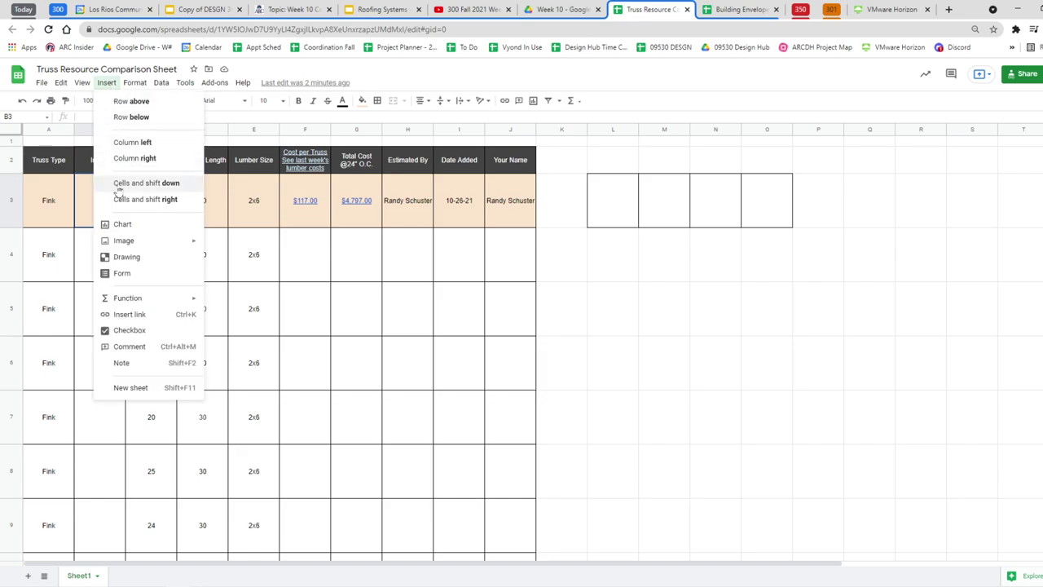
{"action": "left_click", "coordinate": [122, 241]}
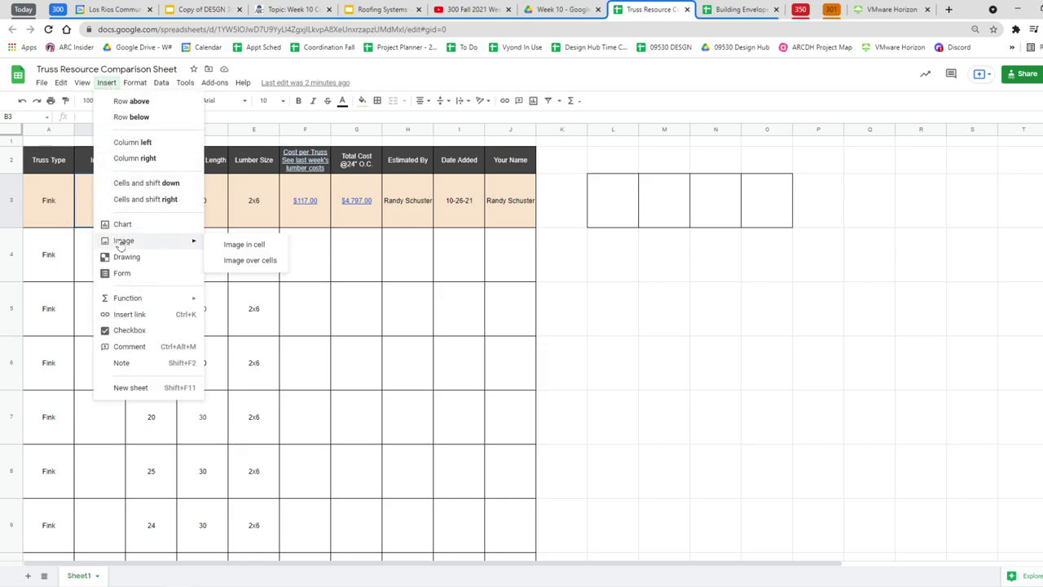
{"action": "left_click", "coordinate": [122, 242]}
{"action": "left_click", "coordinate": [242, 245]}
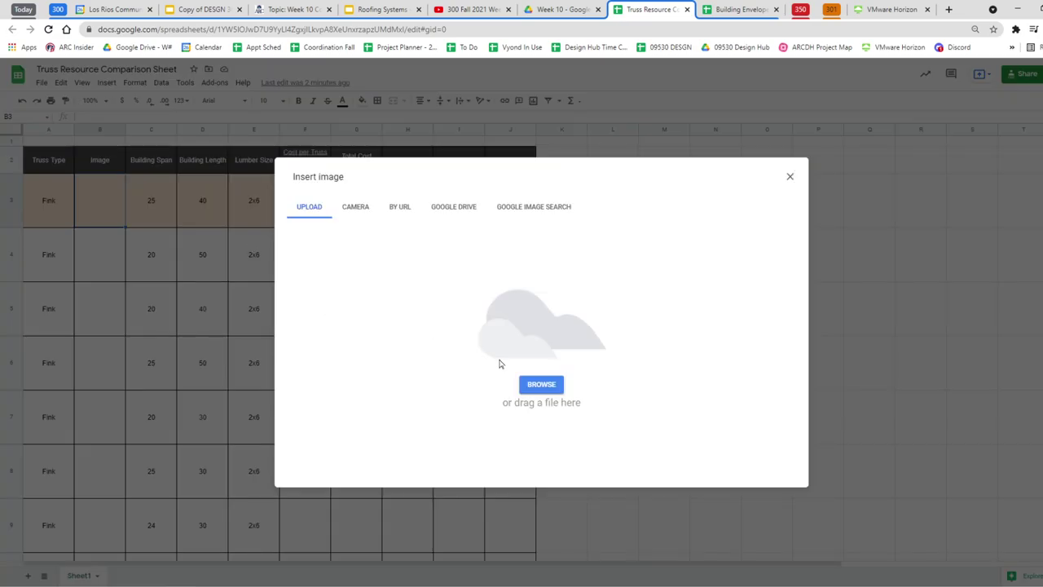
{"action": "left_click", "coordinate": [539, 385]}
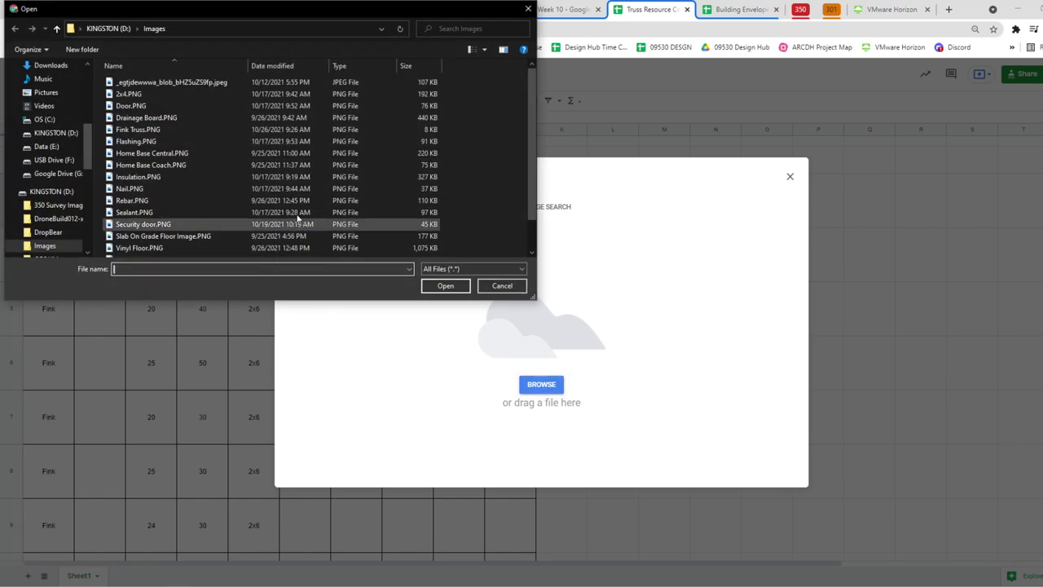
{"action": "left_click", "coordinate": [140, 131]}
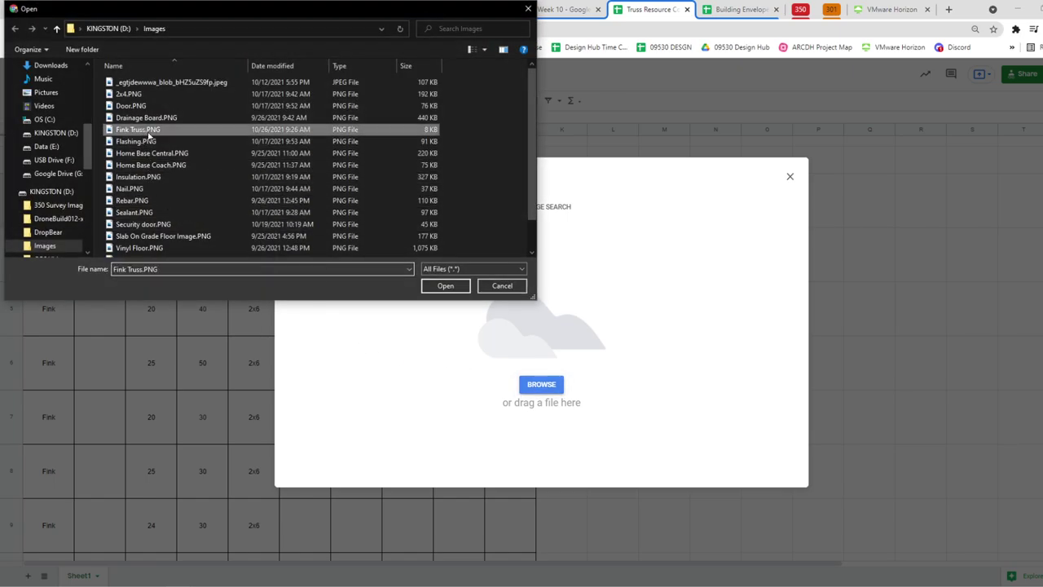
{"action": "left_click", "coordinate": [444, 287]}
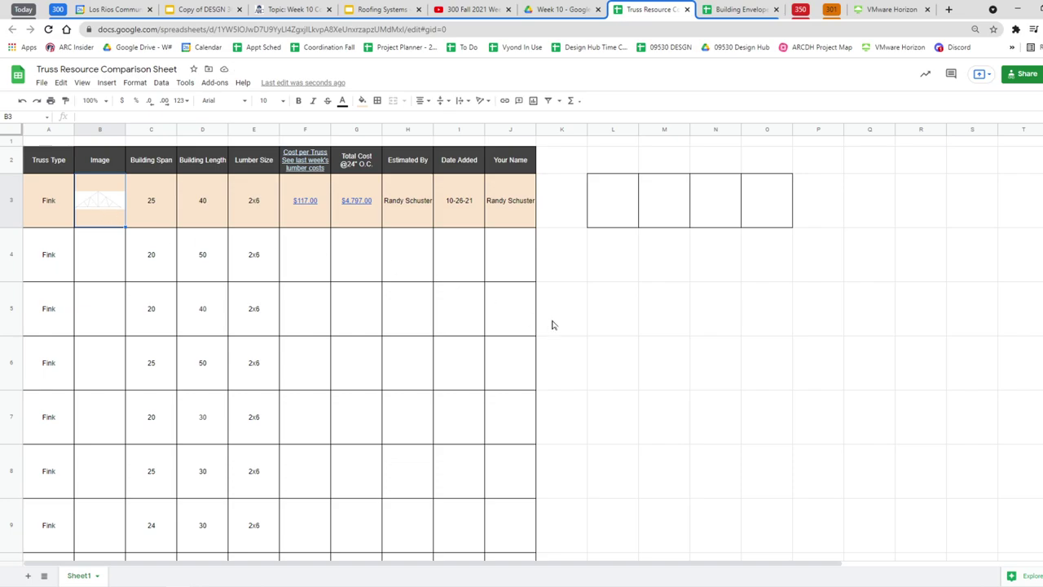
{"action": "left_click", "coordinate": [657, 341]}
{"action": "left_click", "coordinate": [714, 320]}
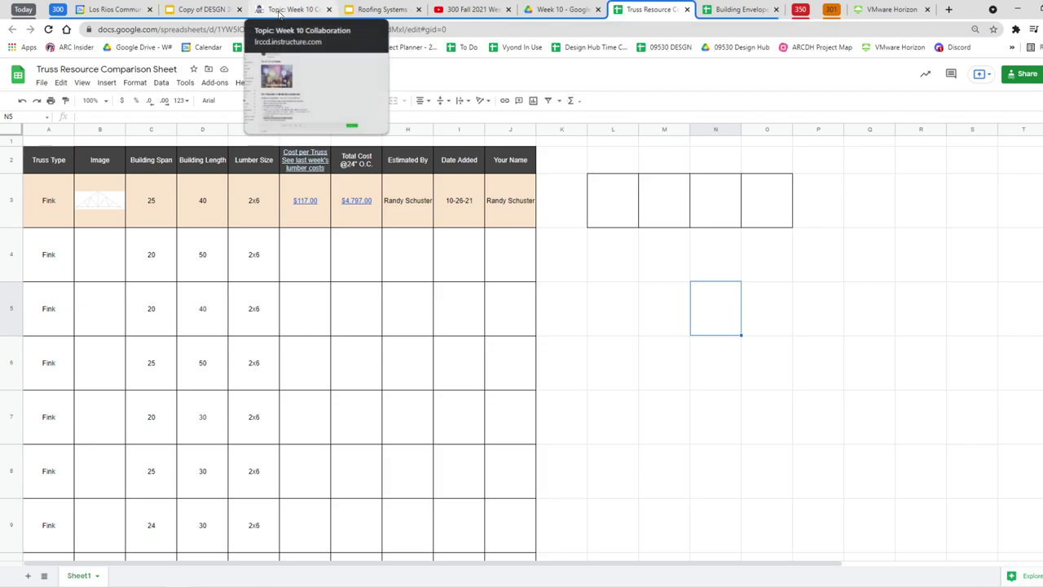
{"action": "left_click", "coordinate": [889, 9]}
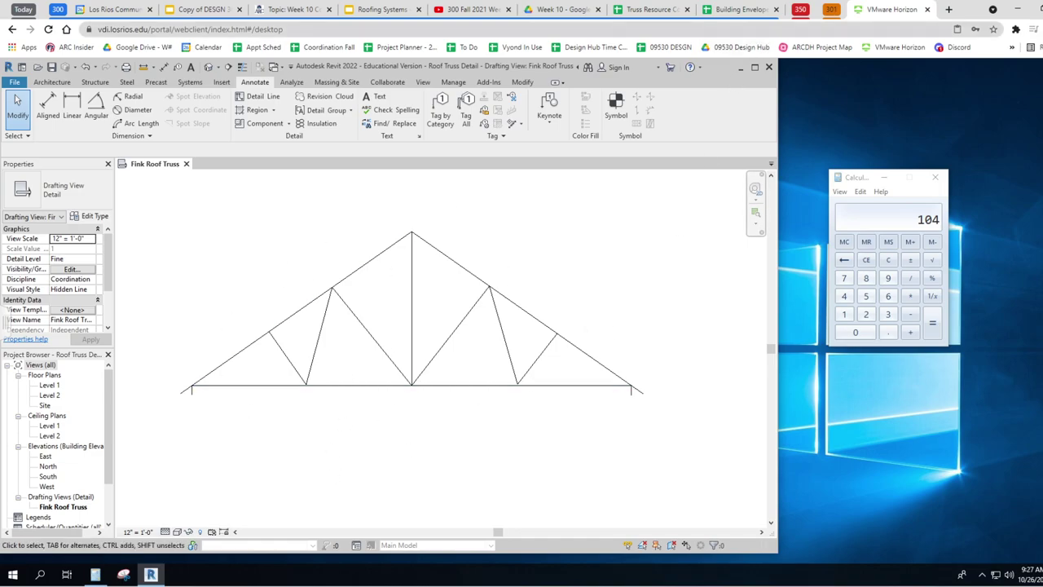
- Paste the truss snip onto slide 7 and shrink it into the grey box's lower right
{"action": "left_click", "coordinate": [201, 8]}
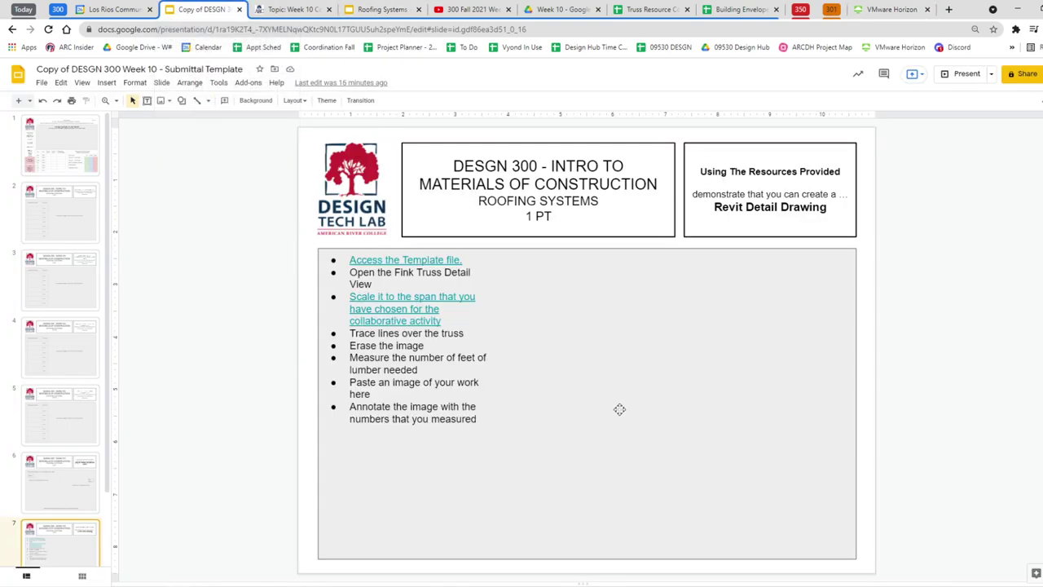
{"action": "key", "text": "ctrl+v"}
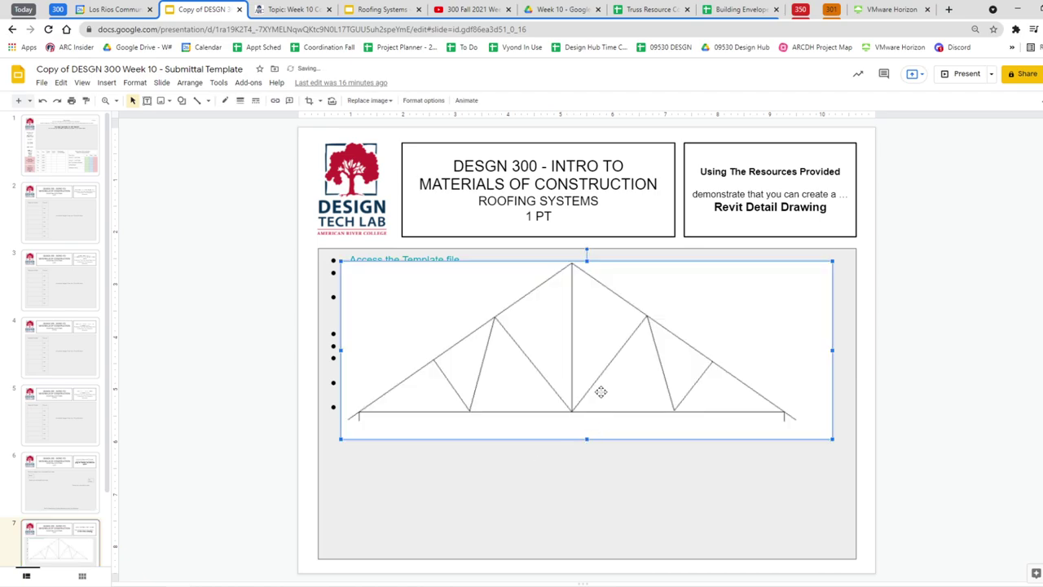
{"action": "left_click_drag", "start_coordinate": [588, 326], "coordinate": [596, 428]}
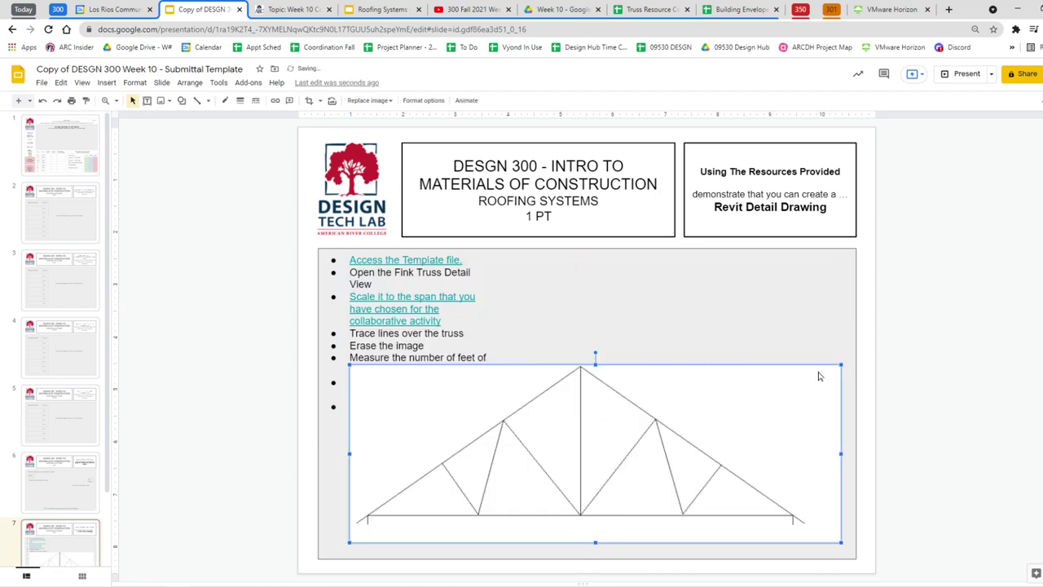
{"action": "left_click_drag", "start_coordinate": [841, 367], "coordinate": [748, 434]}
{"action": "left_click_drag", "start_coordinate": [582, 449], "coordinate": [666, 438]}
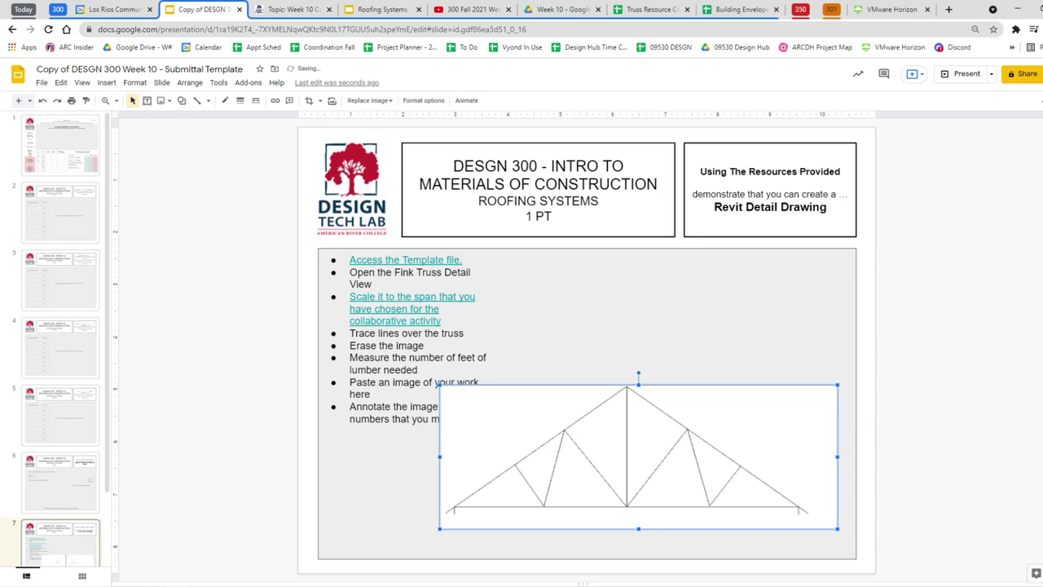
{"action": "left_click_drag", "start_coordinate": [438, 384], "coordinate": [475, 398]}
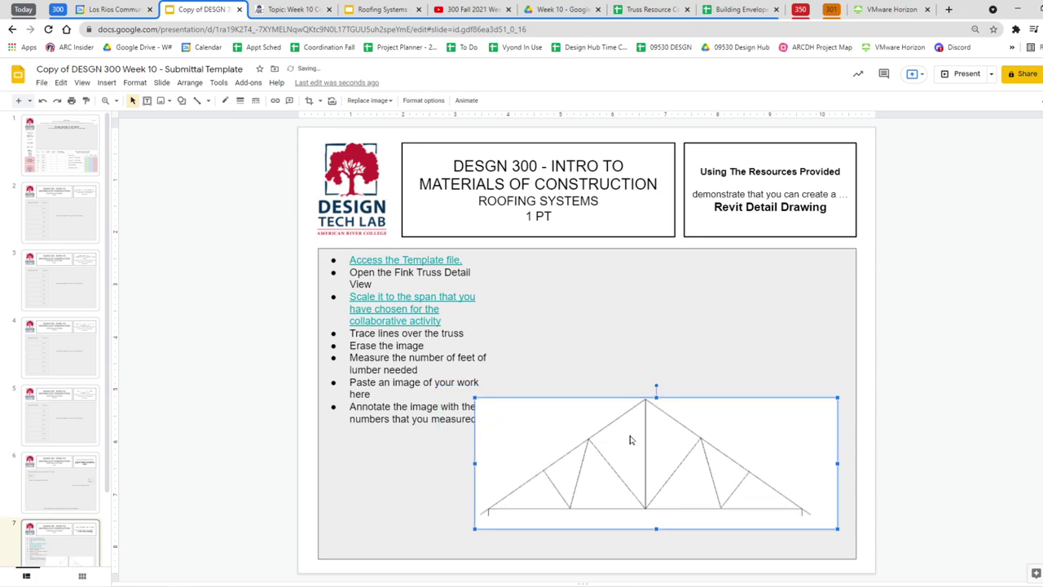